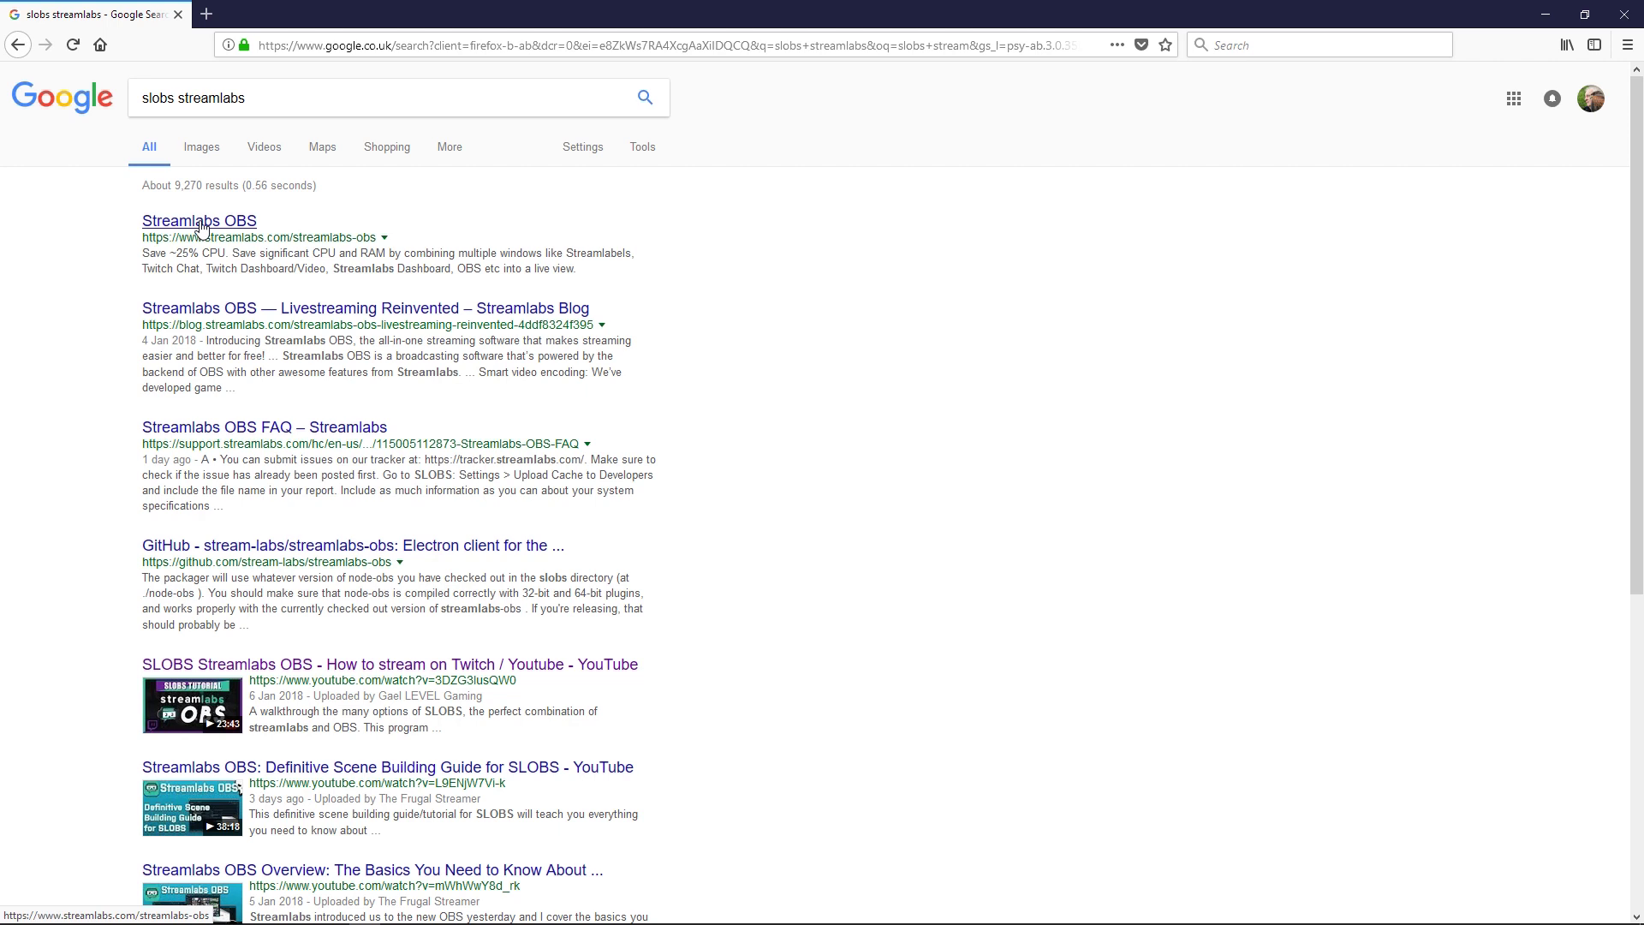
Open the Streamlabs OBS product page on streamlabs.com from the first Google result
left_click(200, 225)
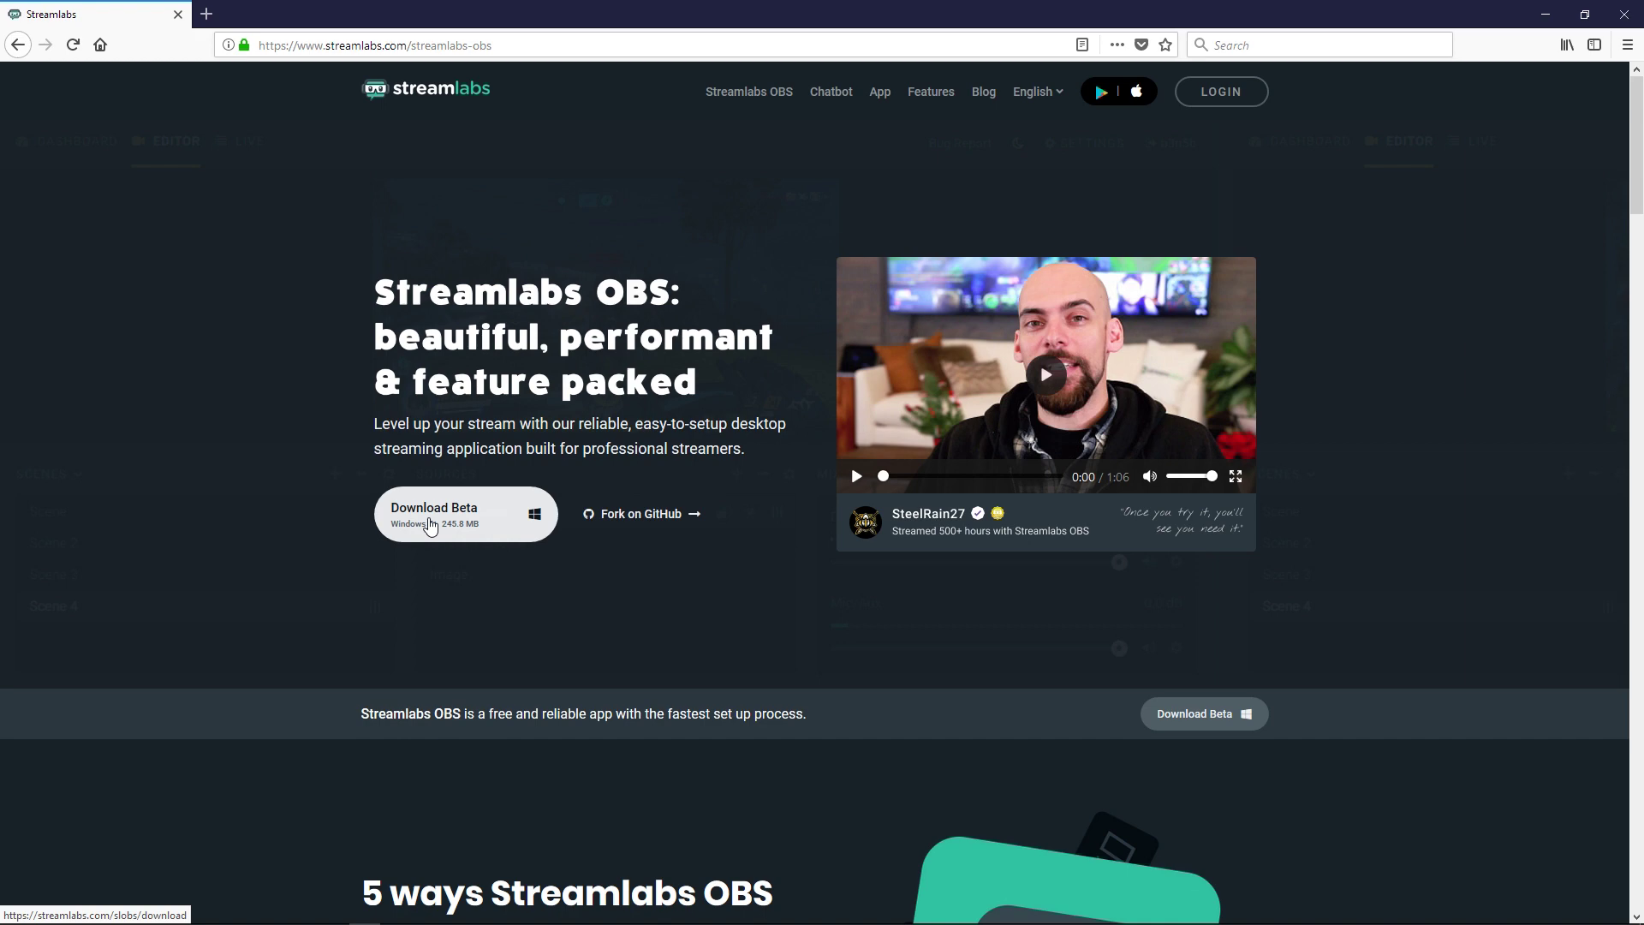
Switch from the Download Beta web page to the Streamlabs OBS desktop app
key("alt+Tab")
key("alt+Tab")
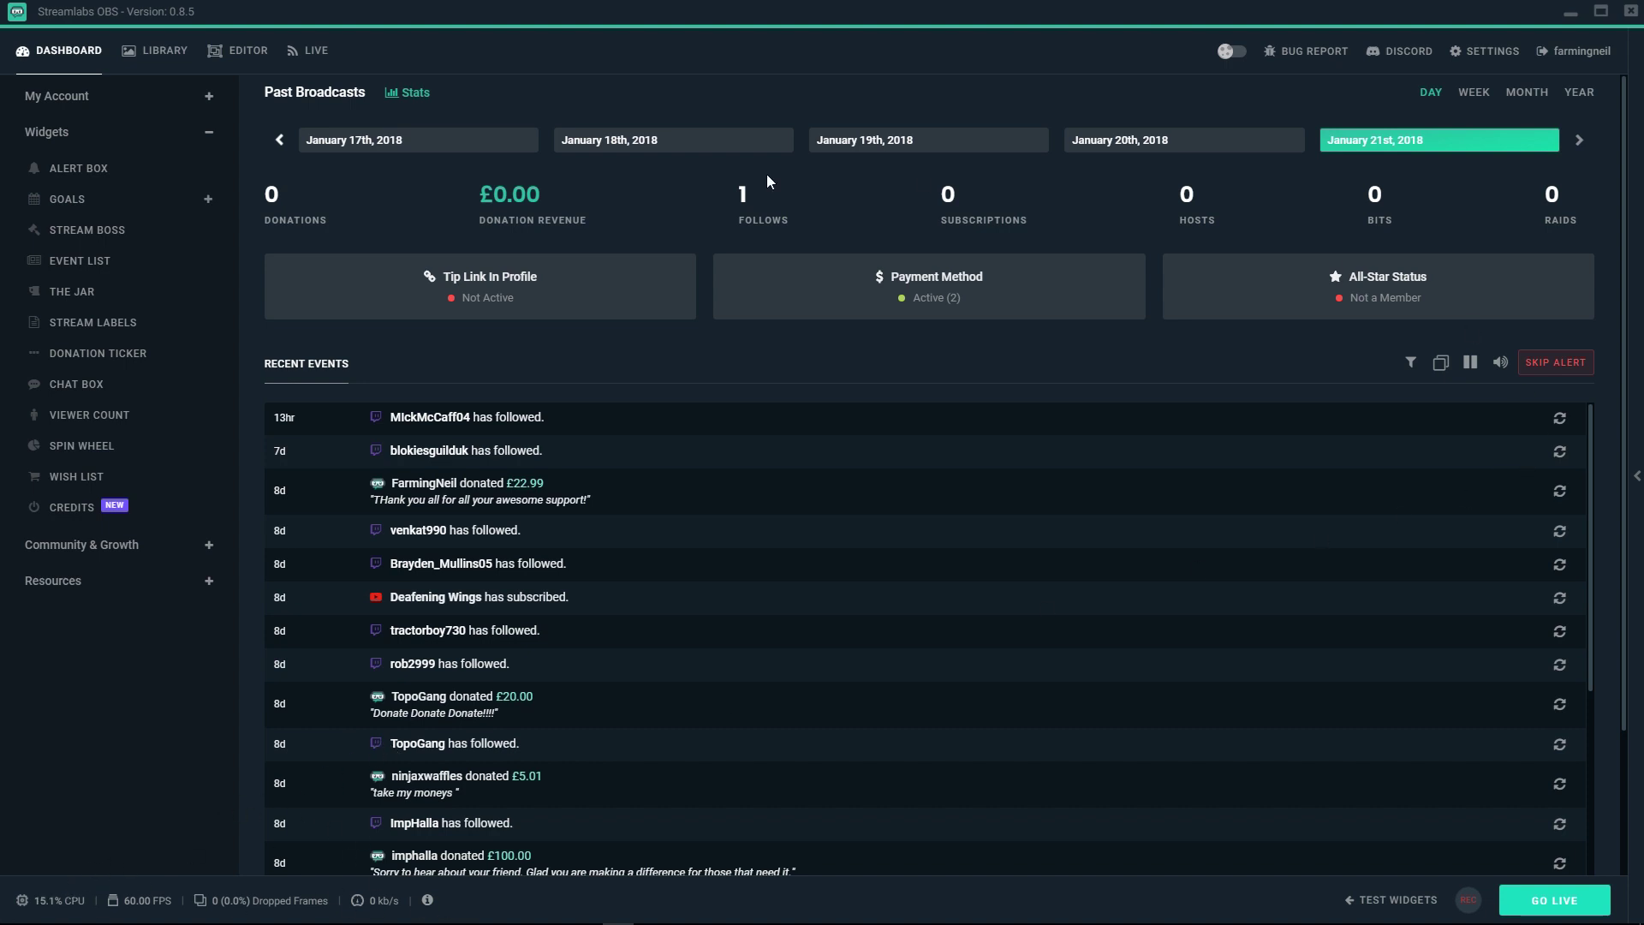
Review the General settings page, then close Settings back to the Dashboard
left_click(1490, 57)
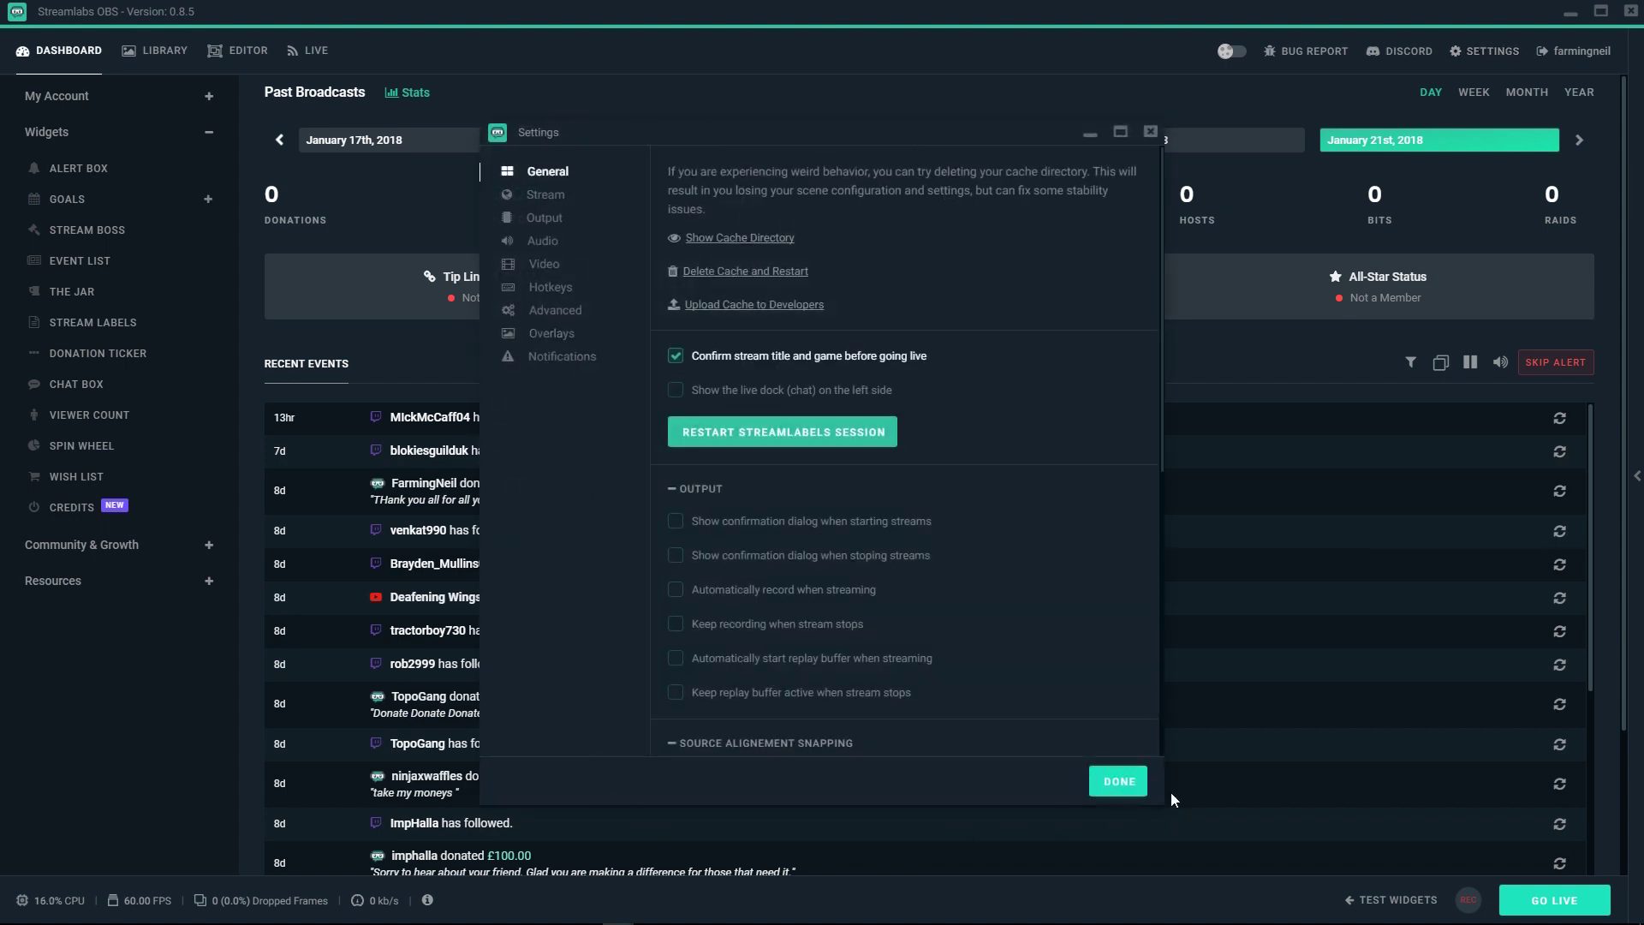
left_click(1118, 781)
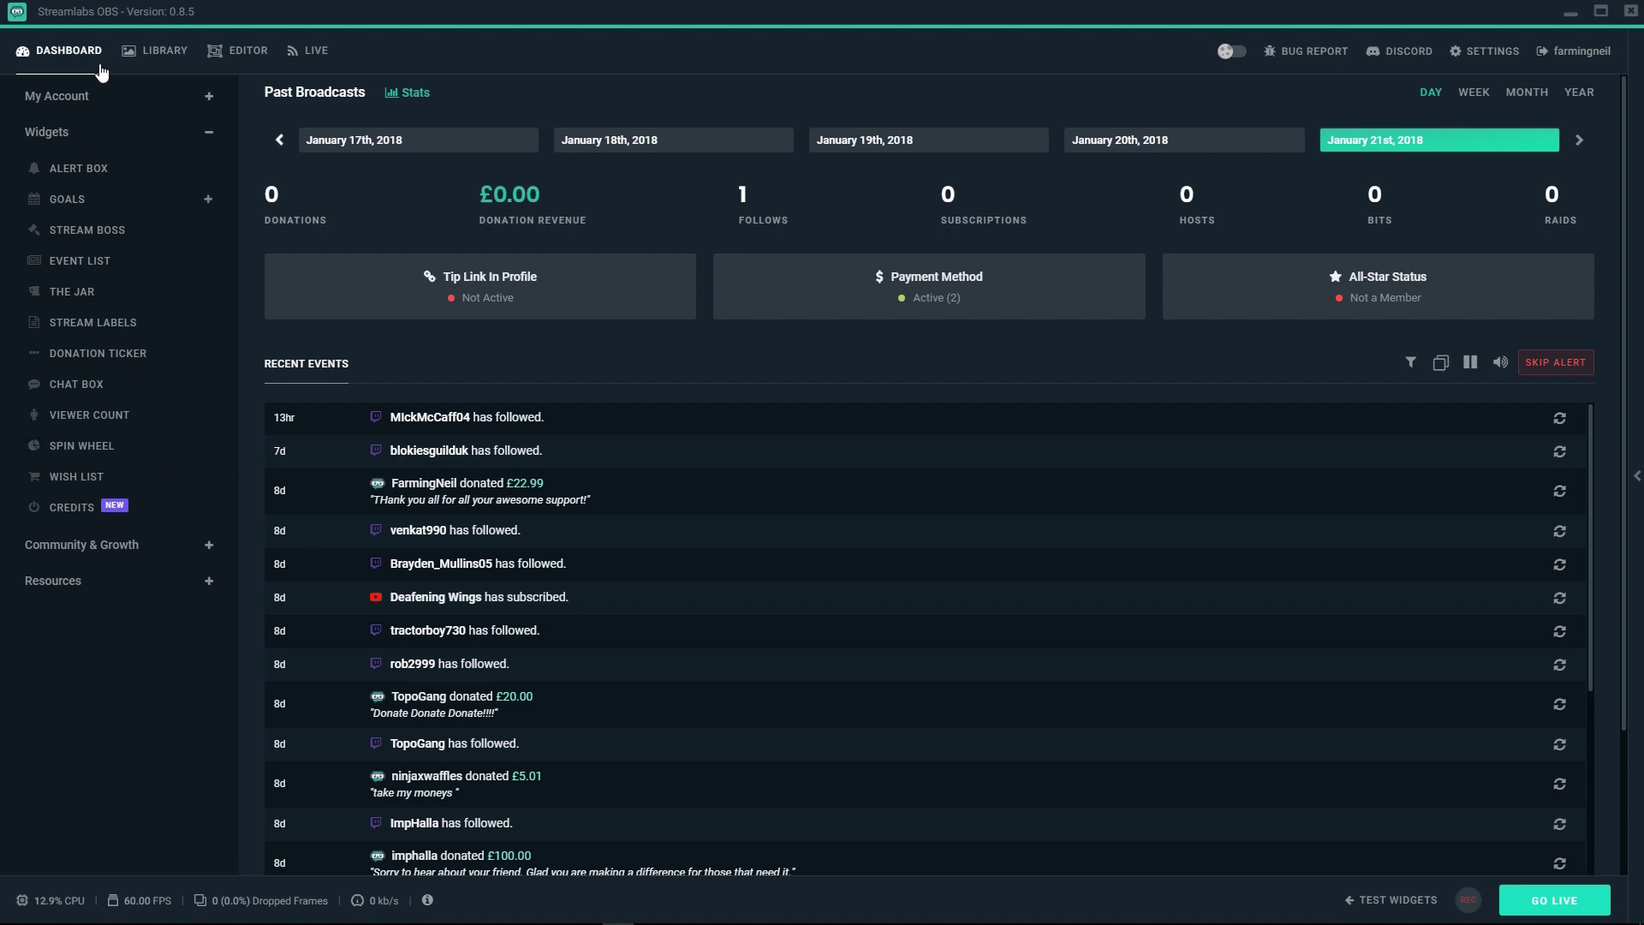
Go to page 2 of the overlay Library and open the Nickel Plated Neon overlay
left_click(164, 55)
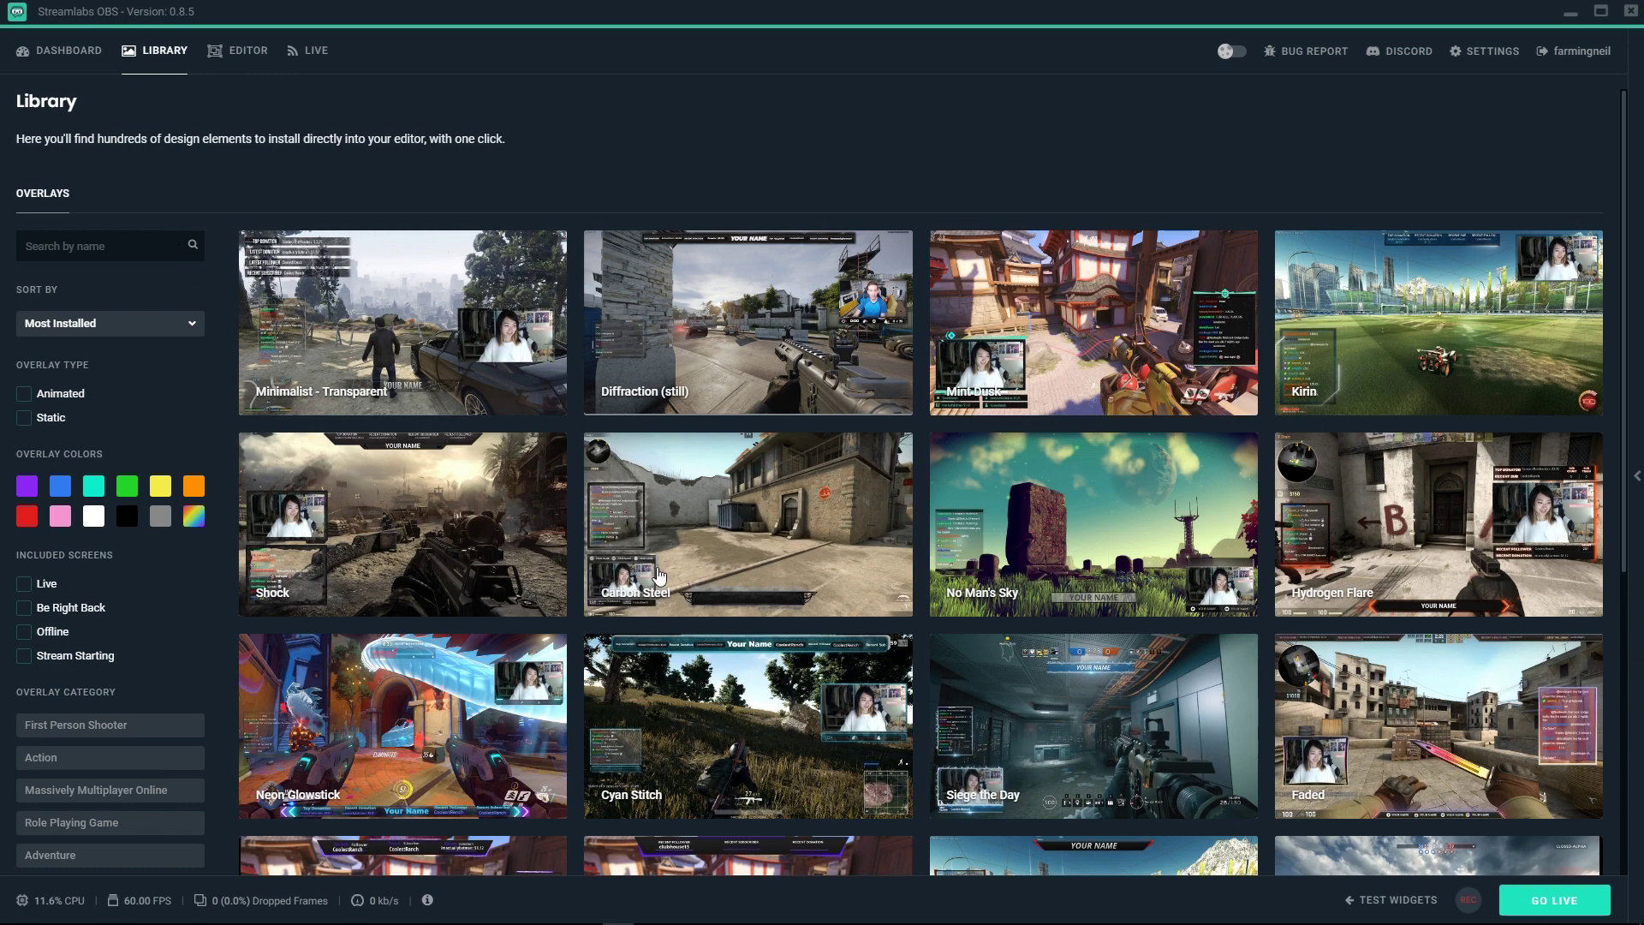
scroll(659, 580, "down", 1)
scroll(659, 581, "down", 5)
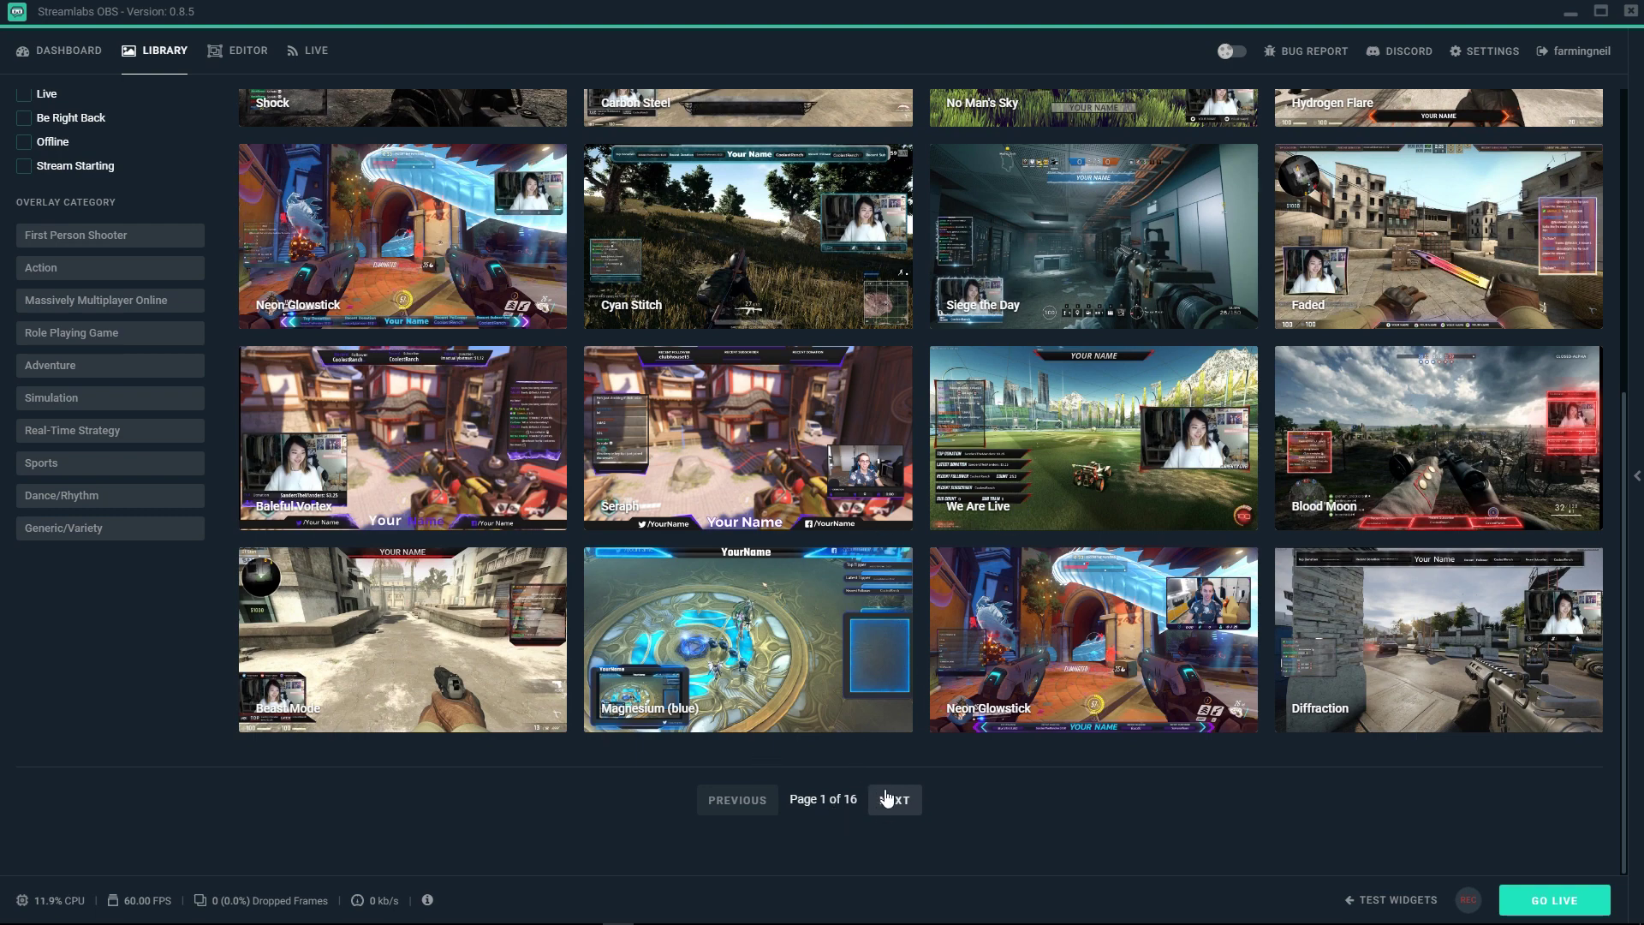
left_click(887, 799)
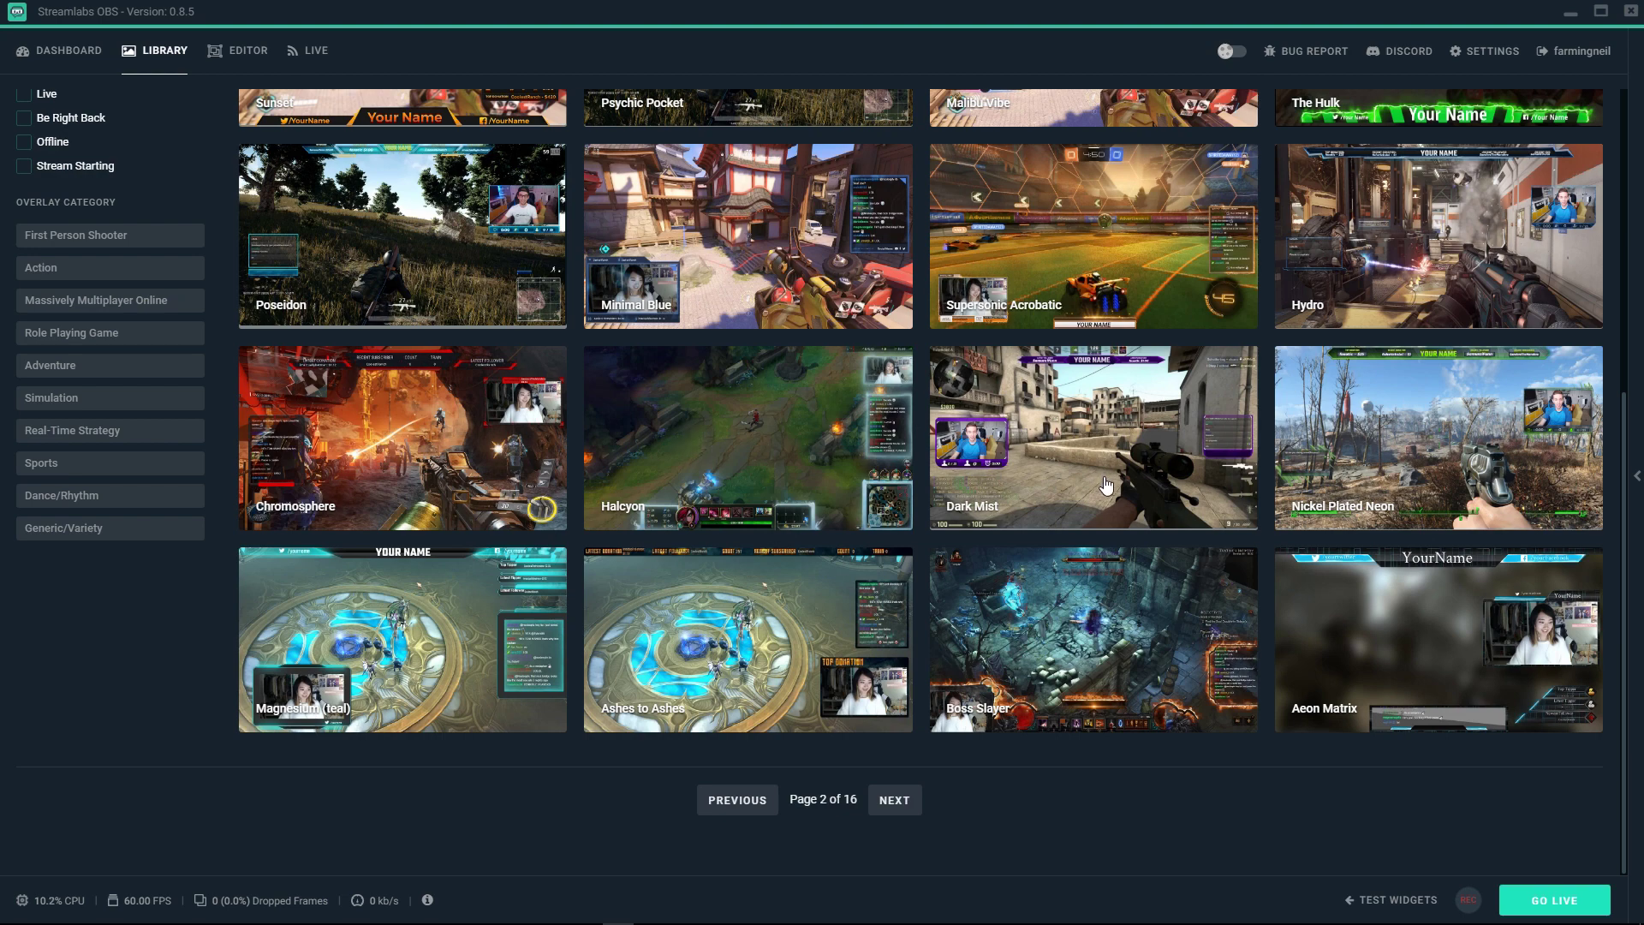
left_click(1416, 463)
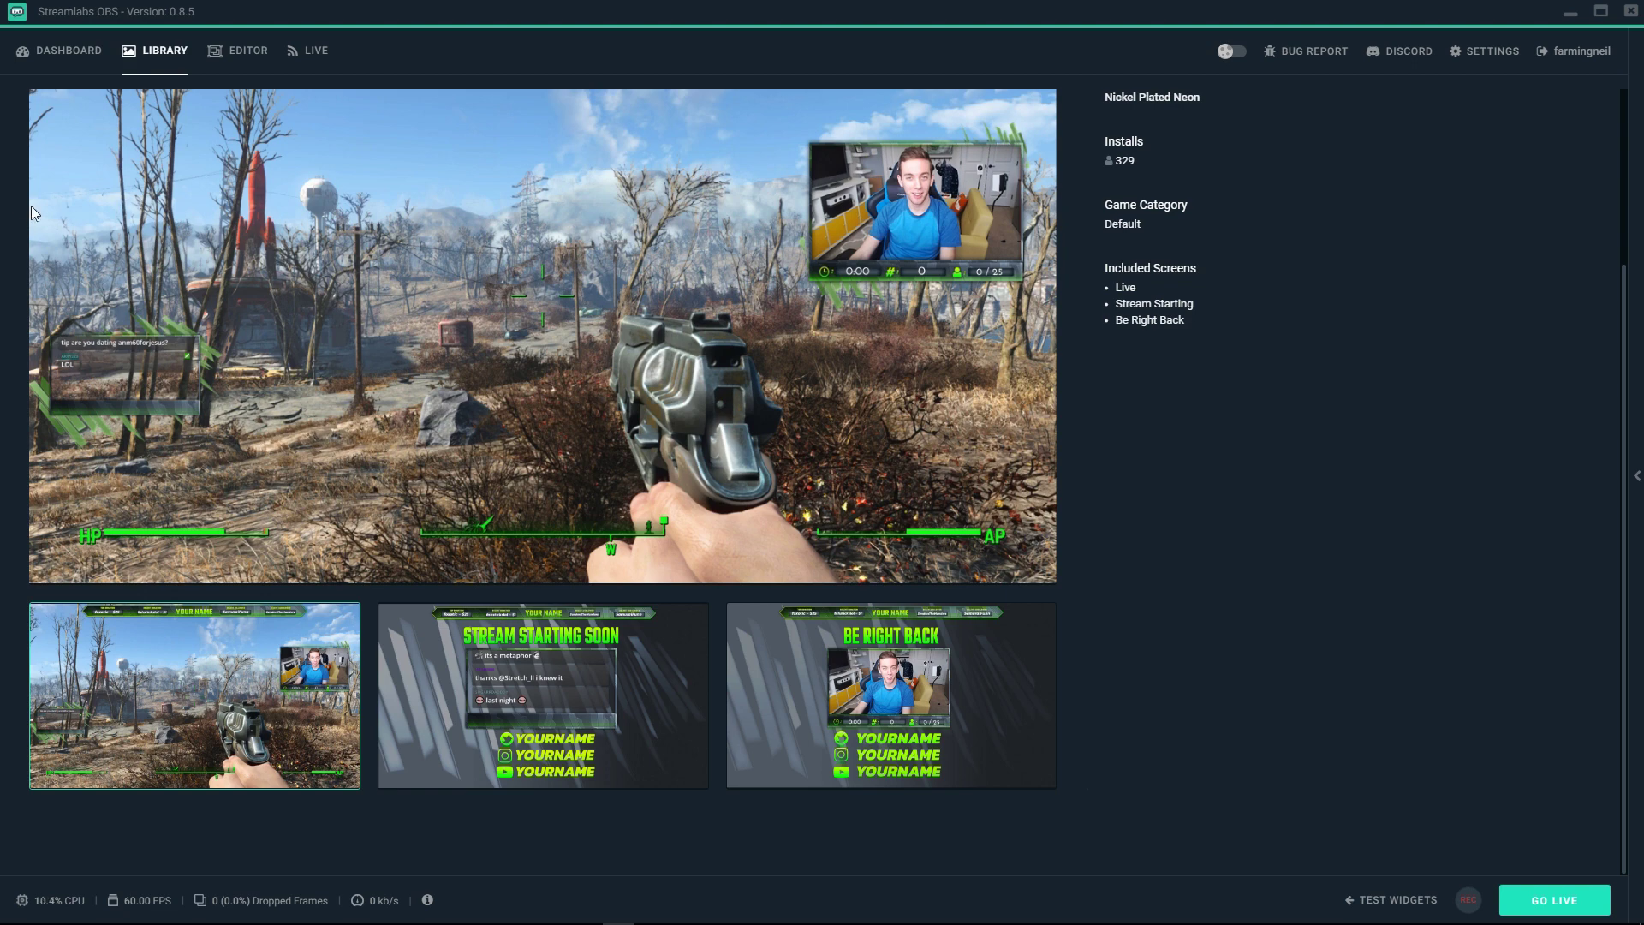
Return to the Dashboard after reviewing the Nickel Plated Neon preview screens
left_click(73, 54)
Return to the overlay Library and page through it up to page 5
left_click(163, 60)
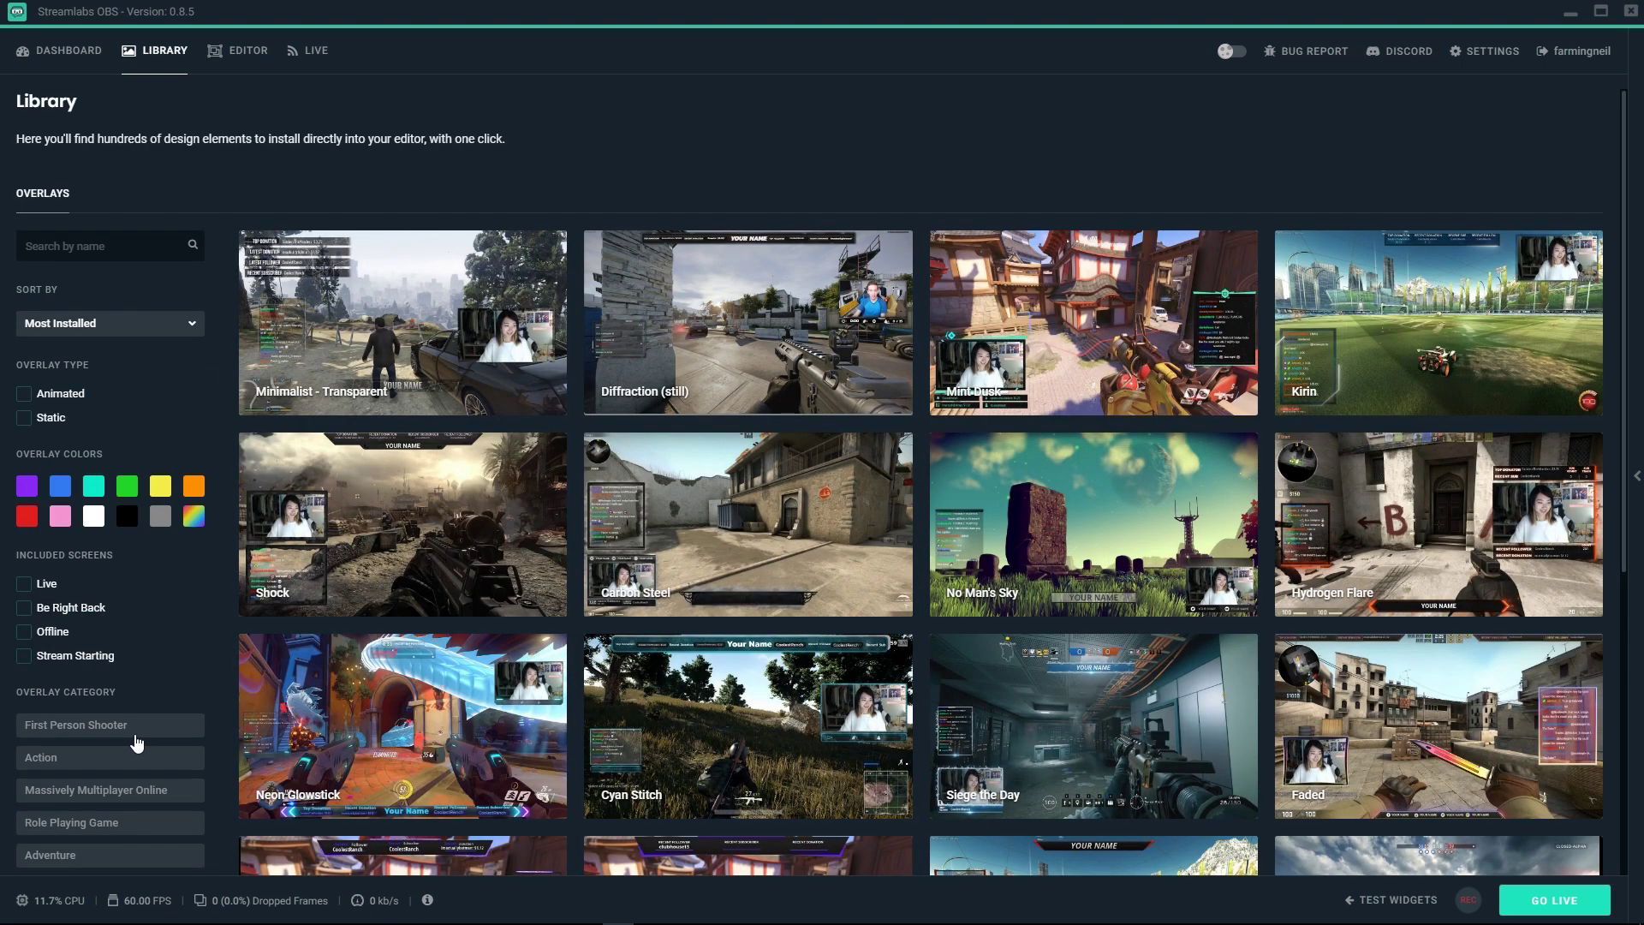
scroll(141, 745, "down", 3)
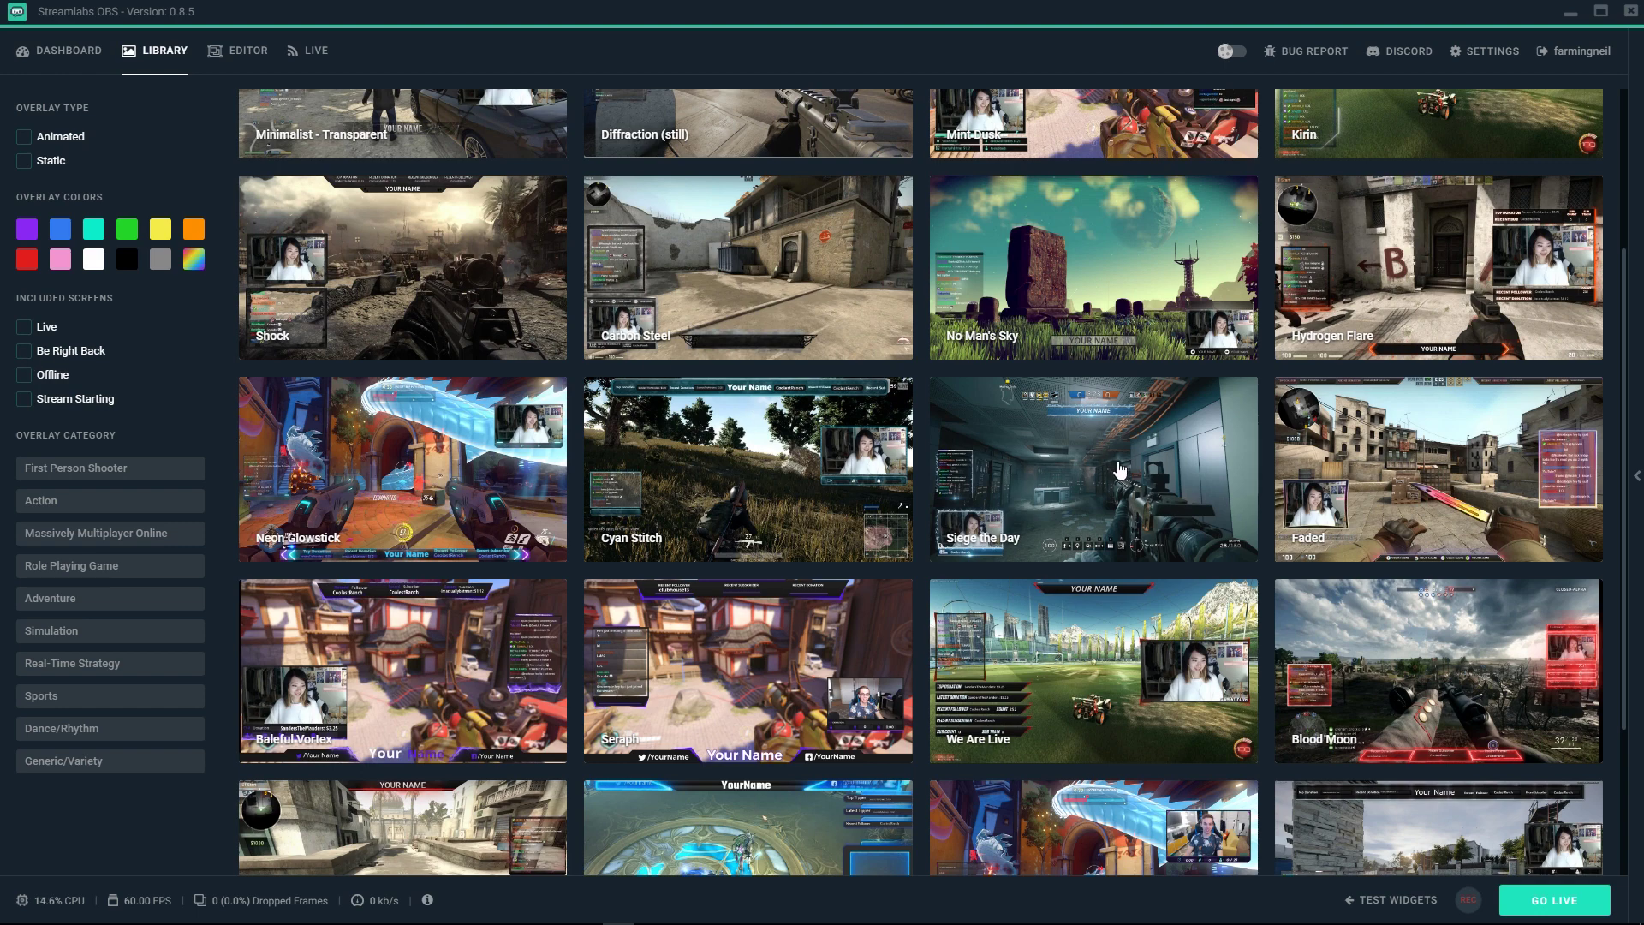
scroll(888, 672, "down", 2)
scroll(887, 672, "down", 2)
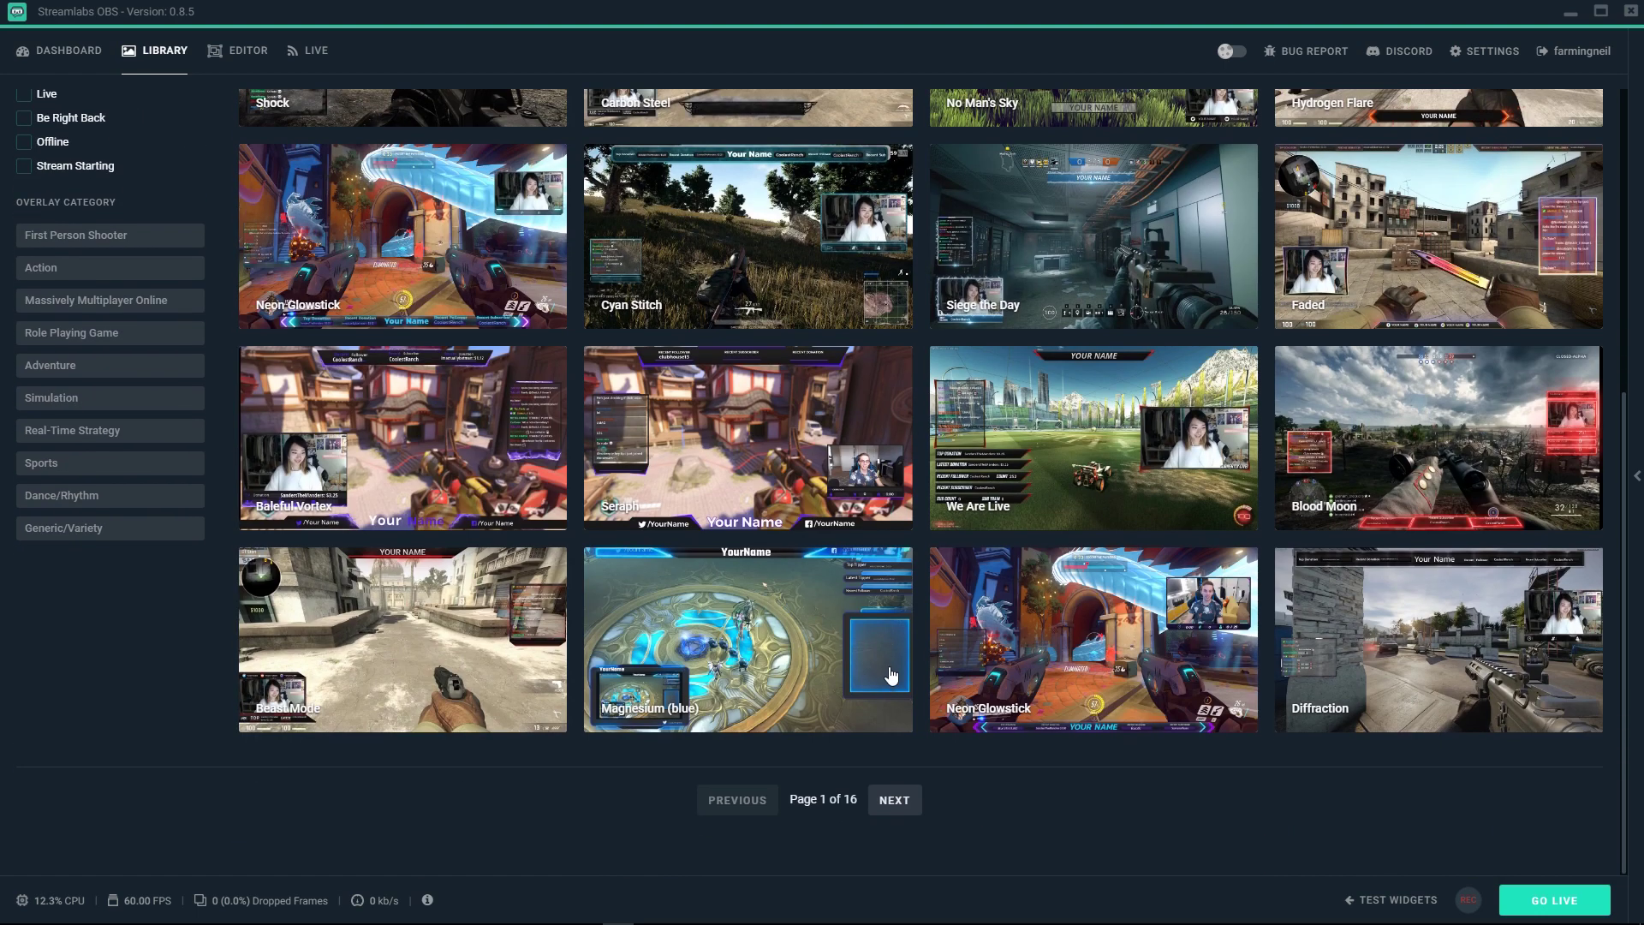
left_click(903, 801)
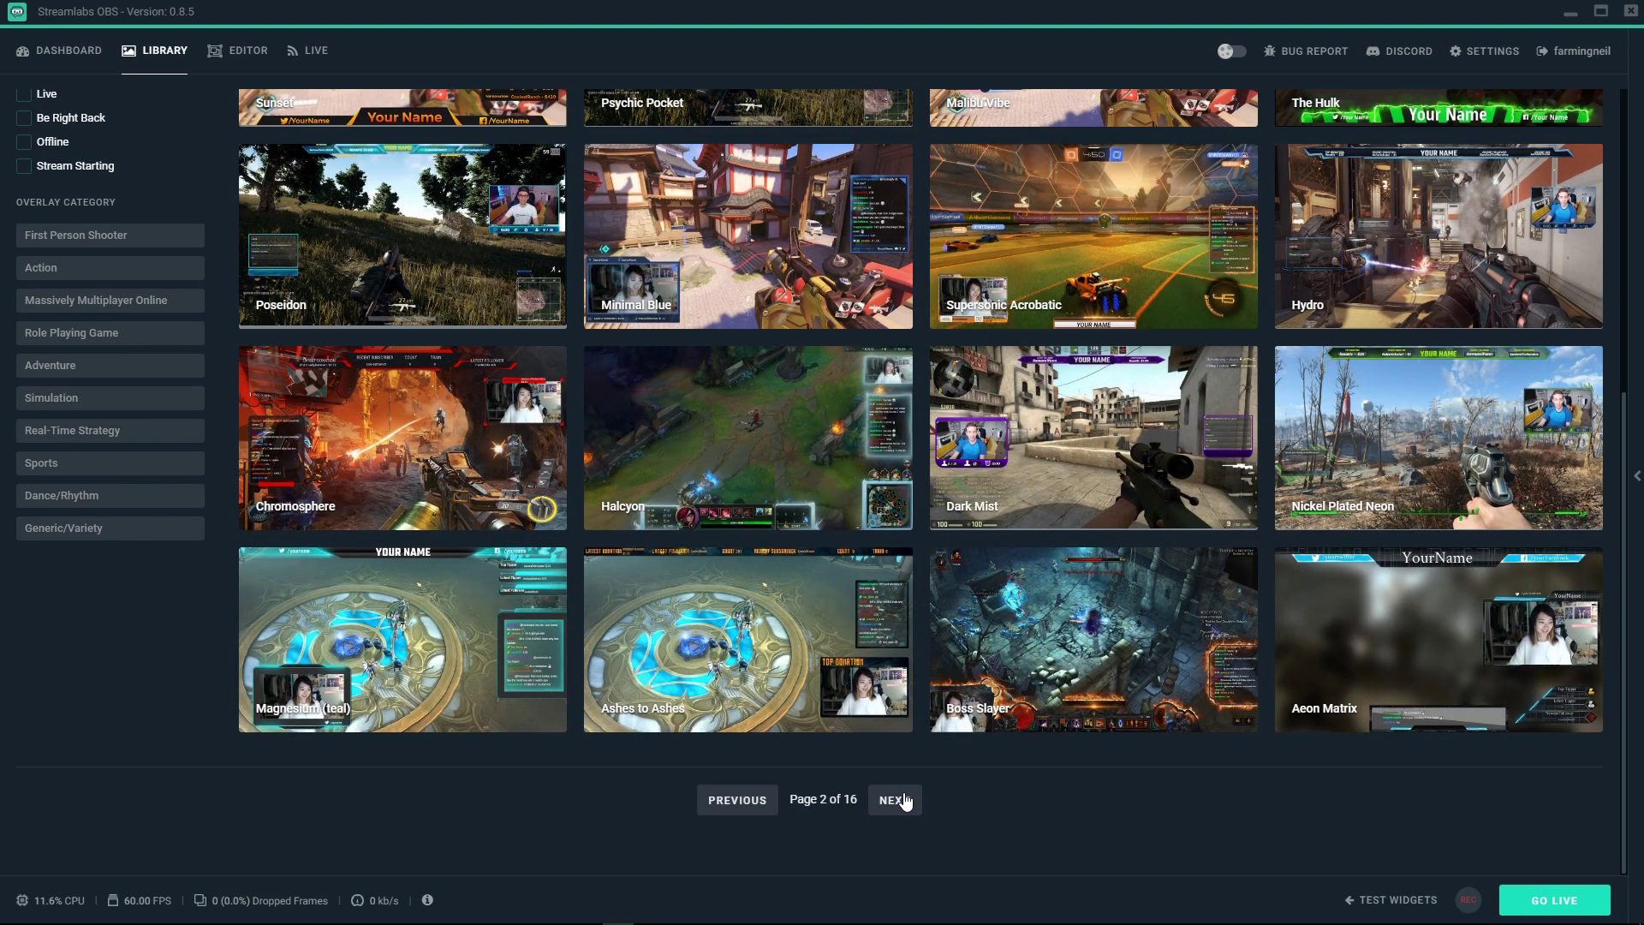
left_click(905, 800)
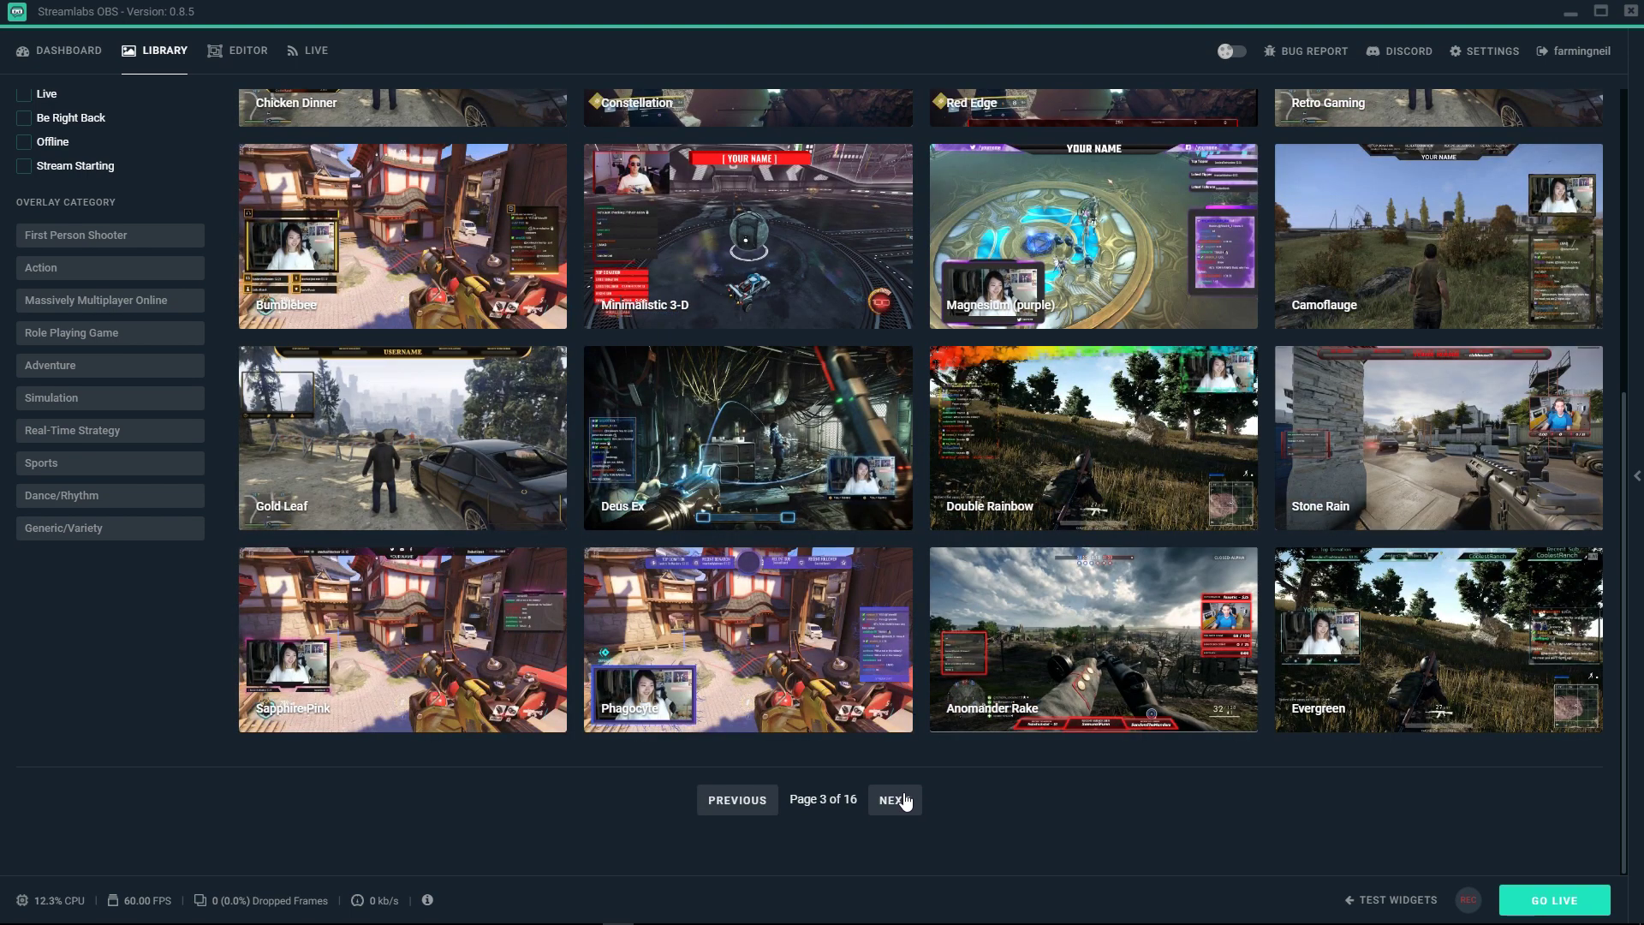
left_click(905, 800)
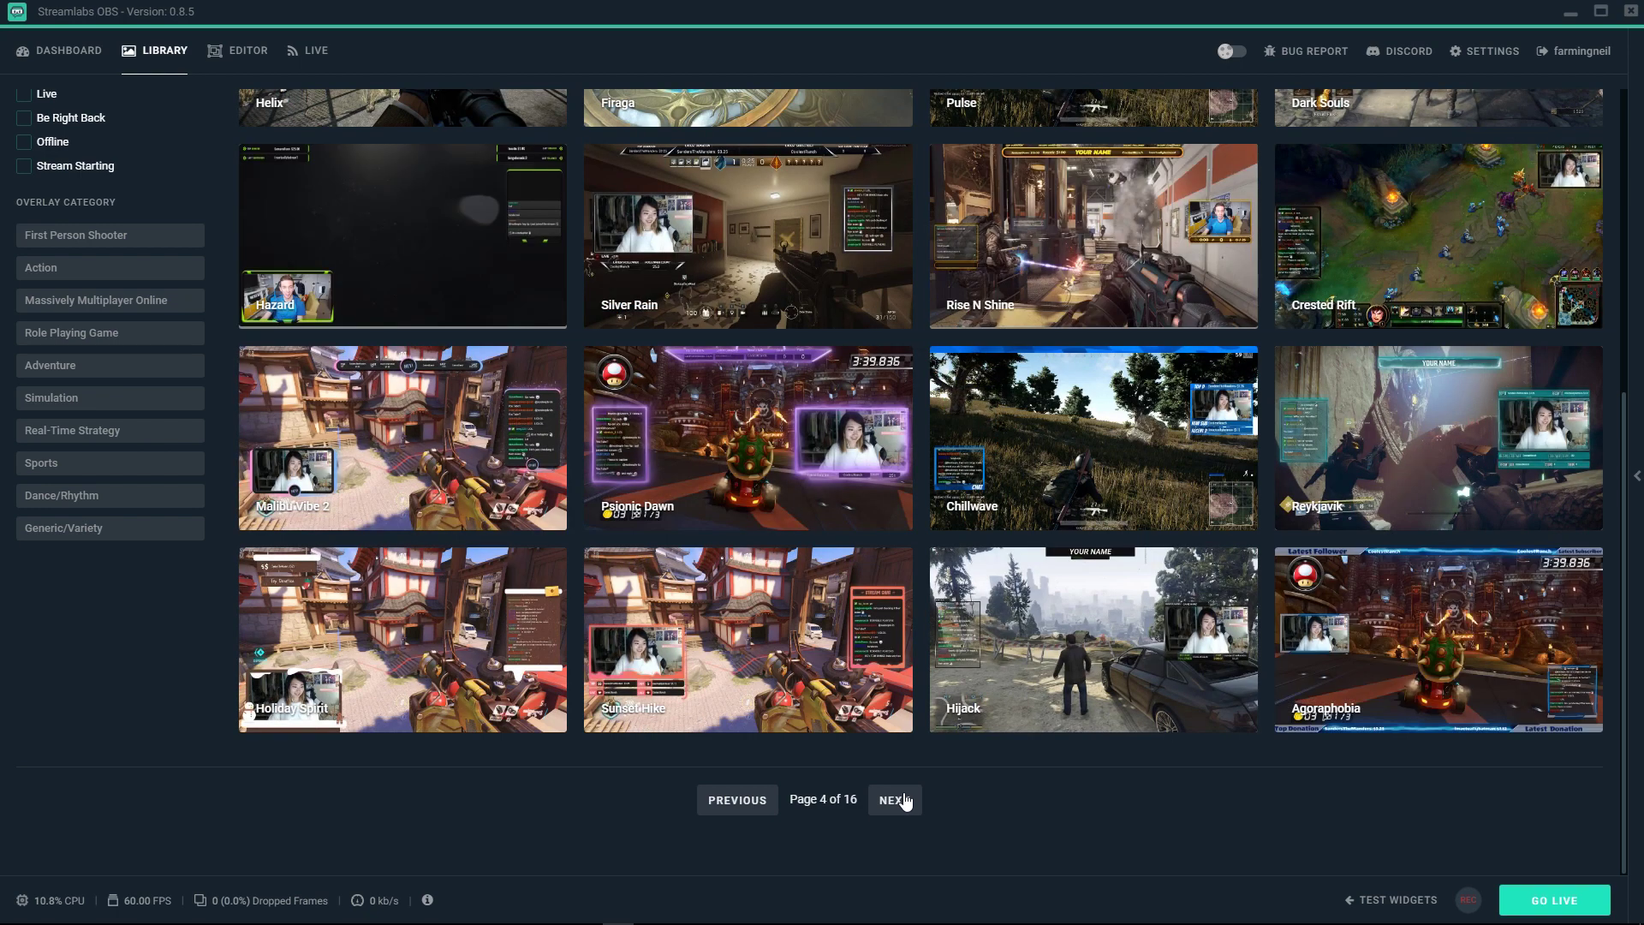
left_click(905, 801)
Advance to page 6 of 16 and scroll through themes like Gold Leaf and Borealis
scroll(895, 779, "up", 6)
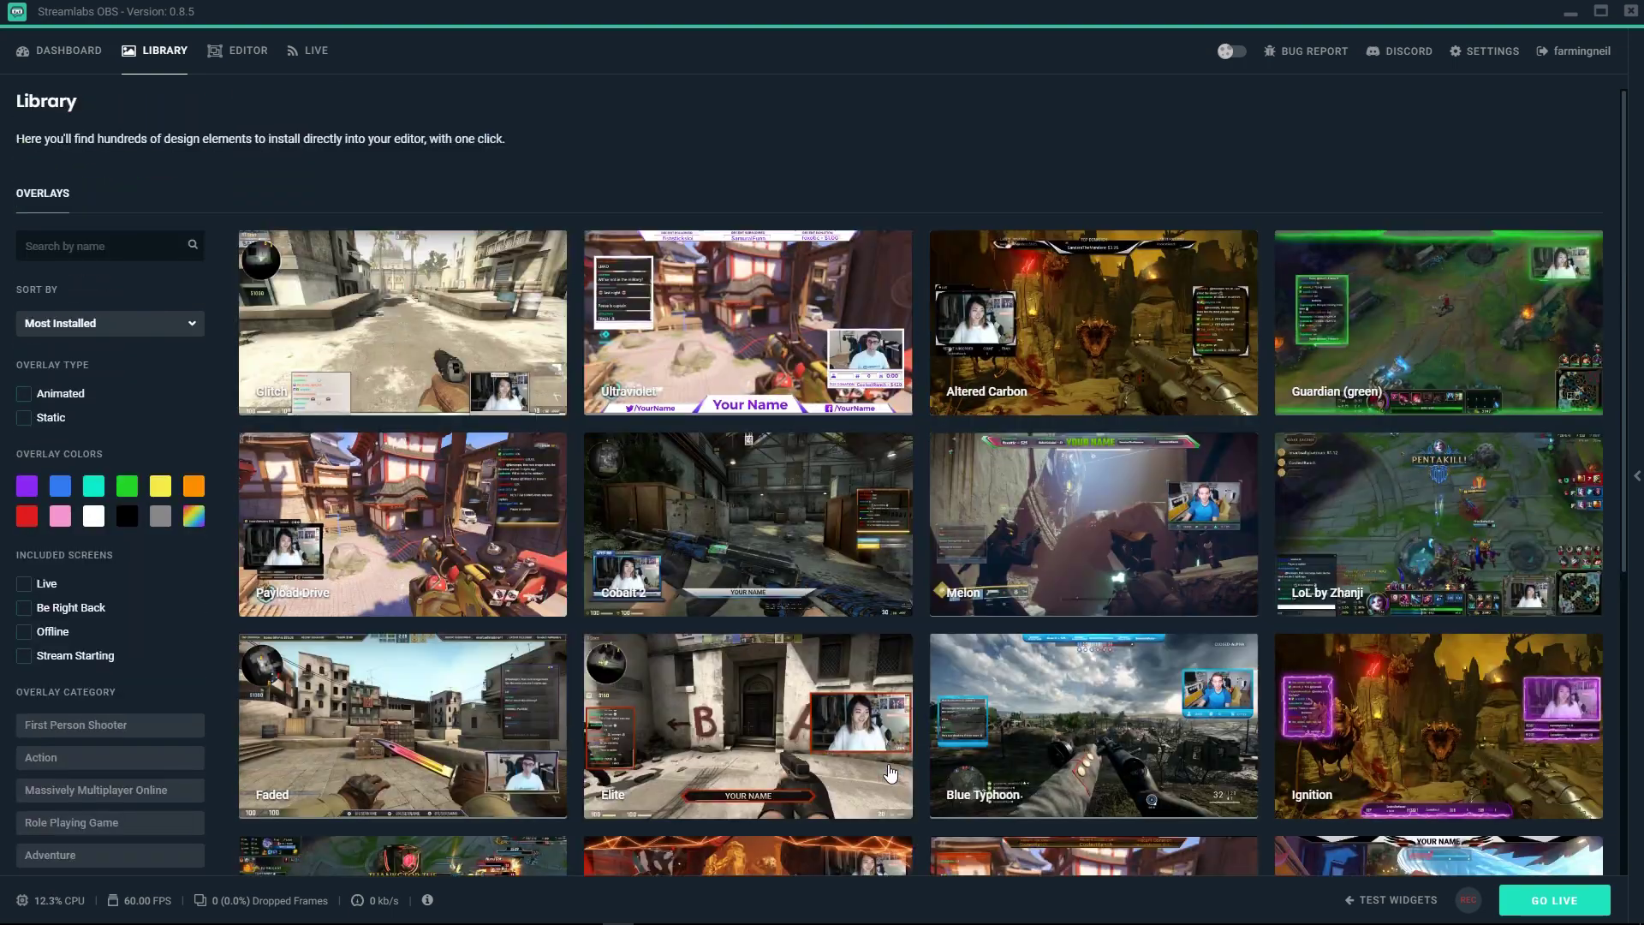
scroll(891, 775, "down", 6)
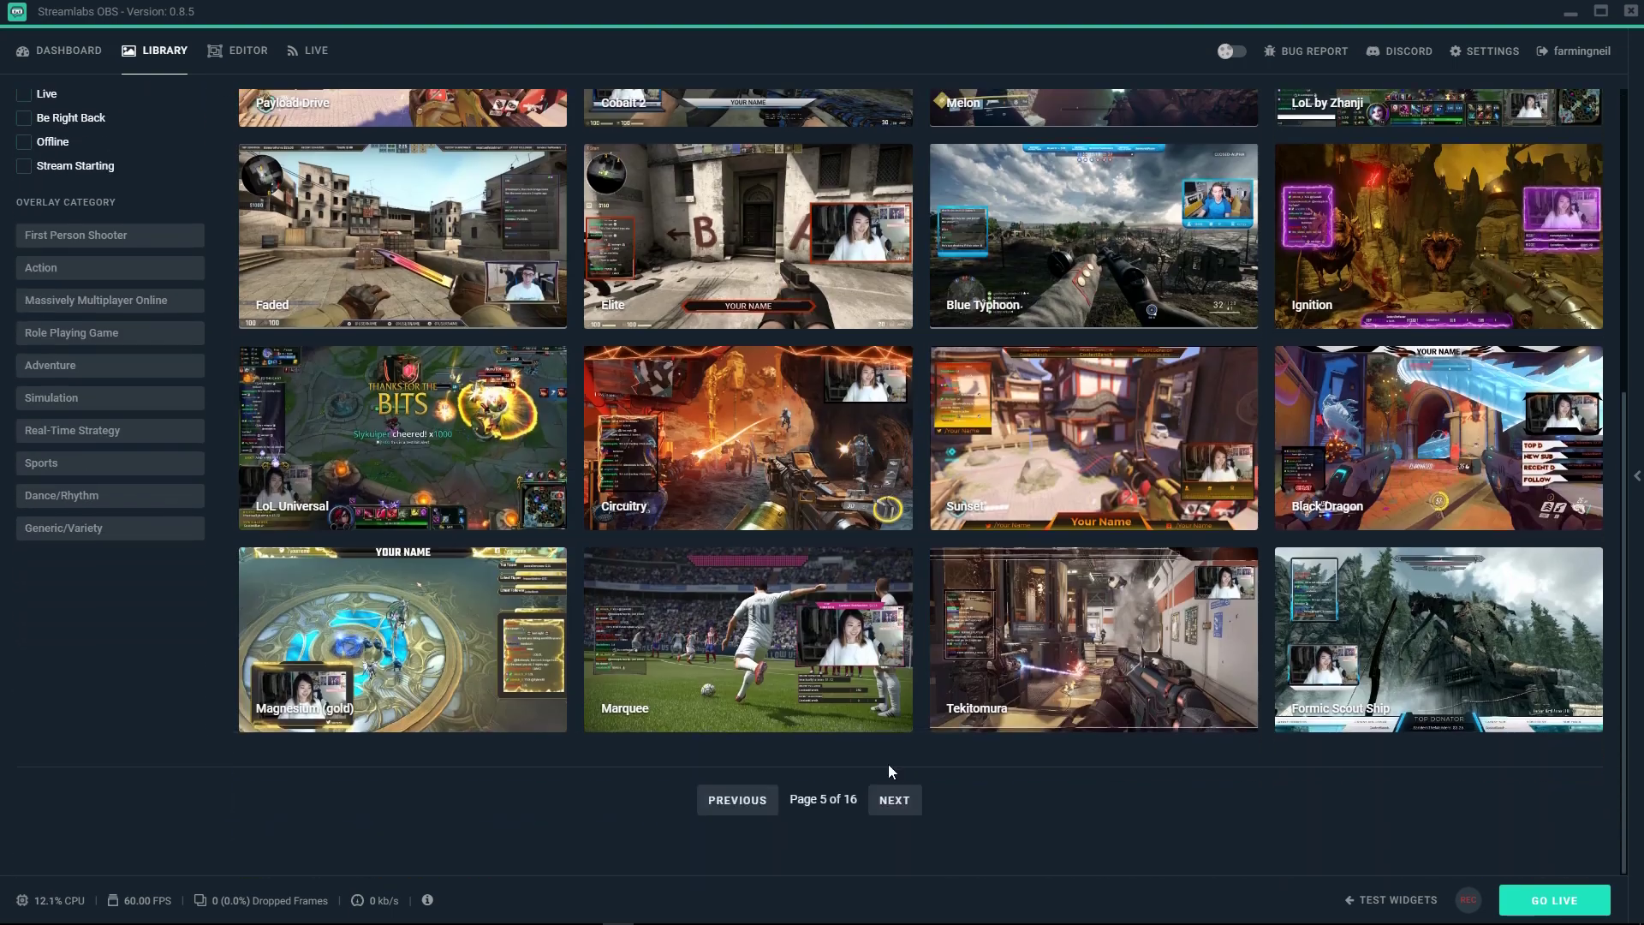
left_click(906, 809)
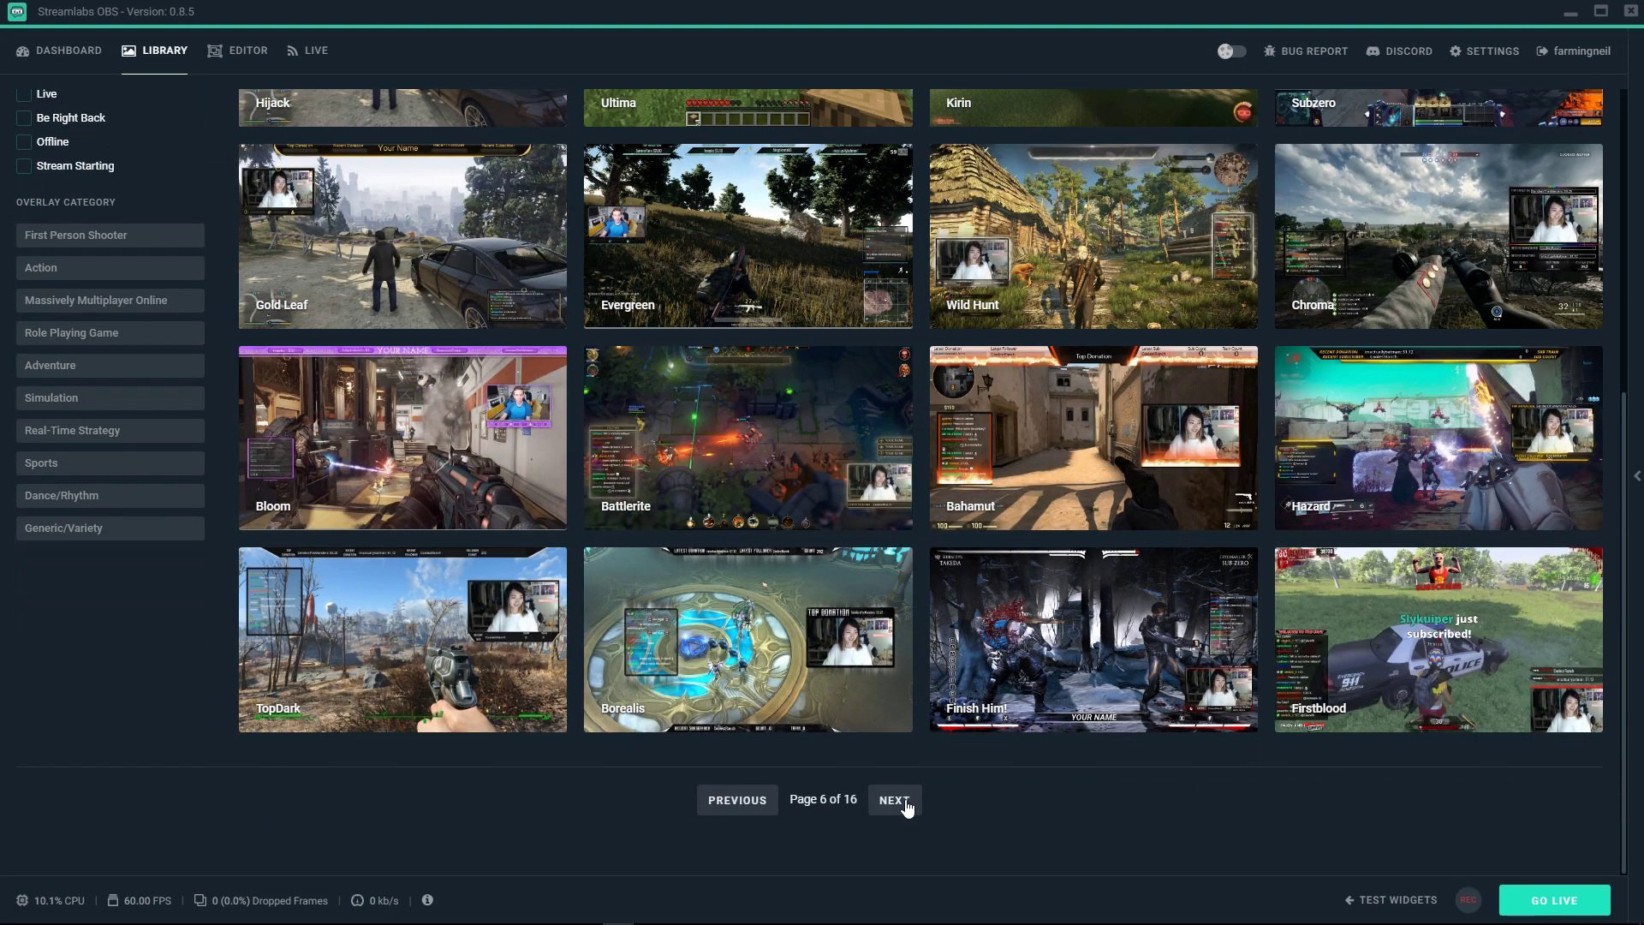
scroll(891, 783, "up", 5)
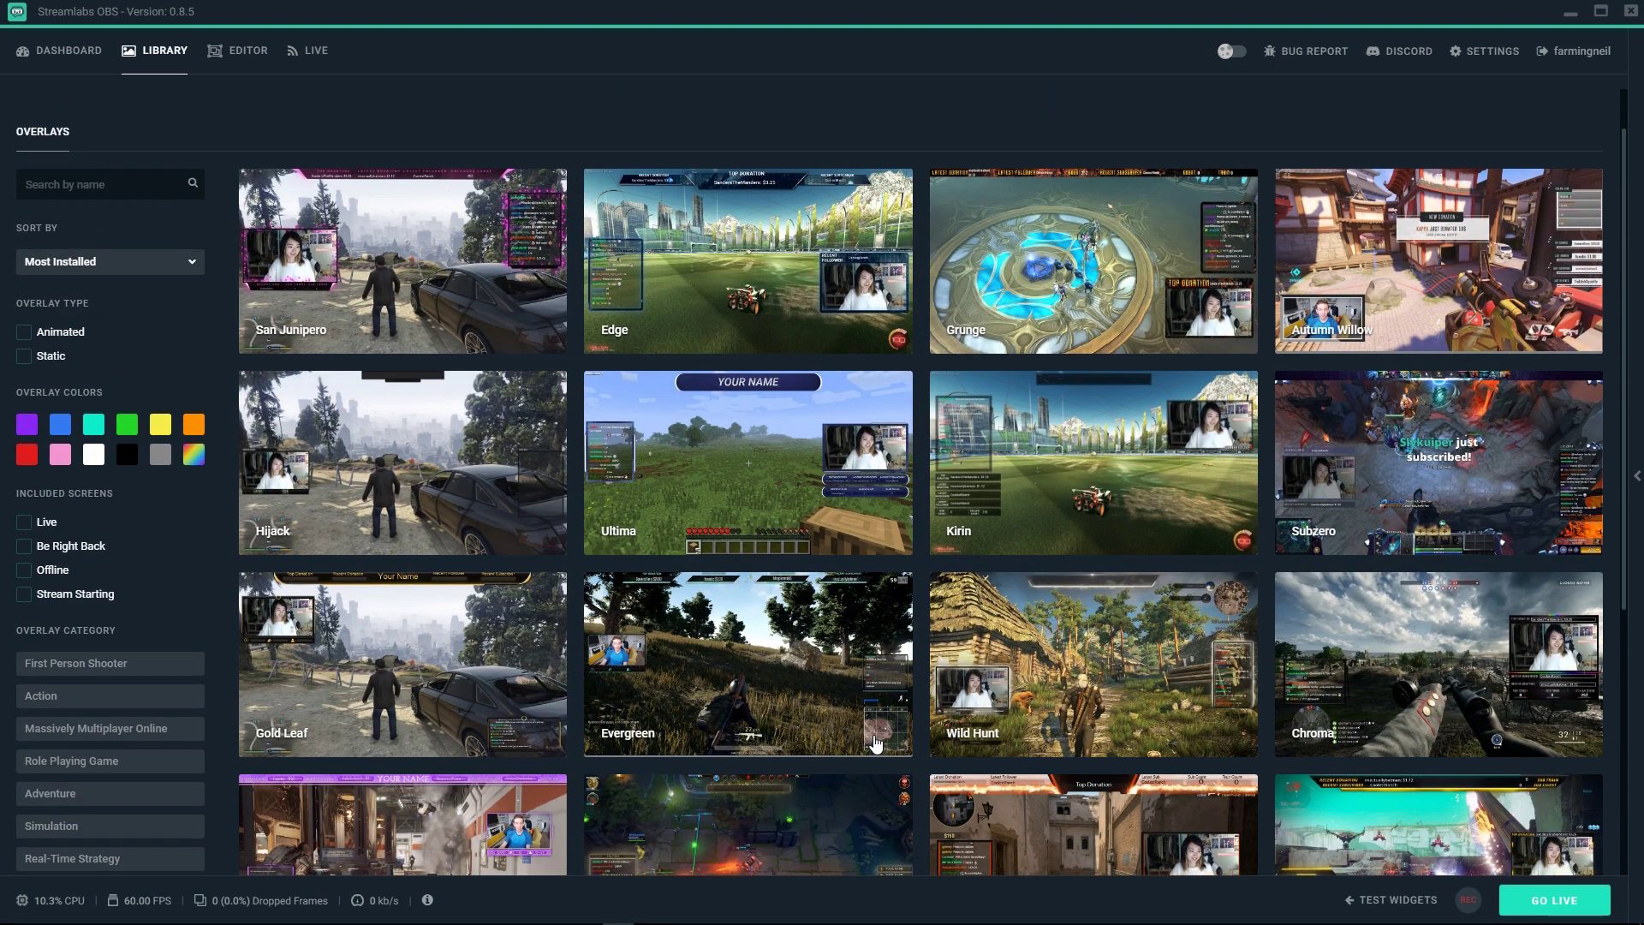
scroll(874, 735, "down", 3)
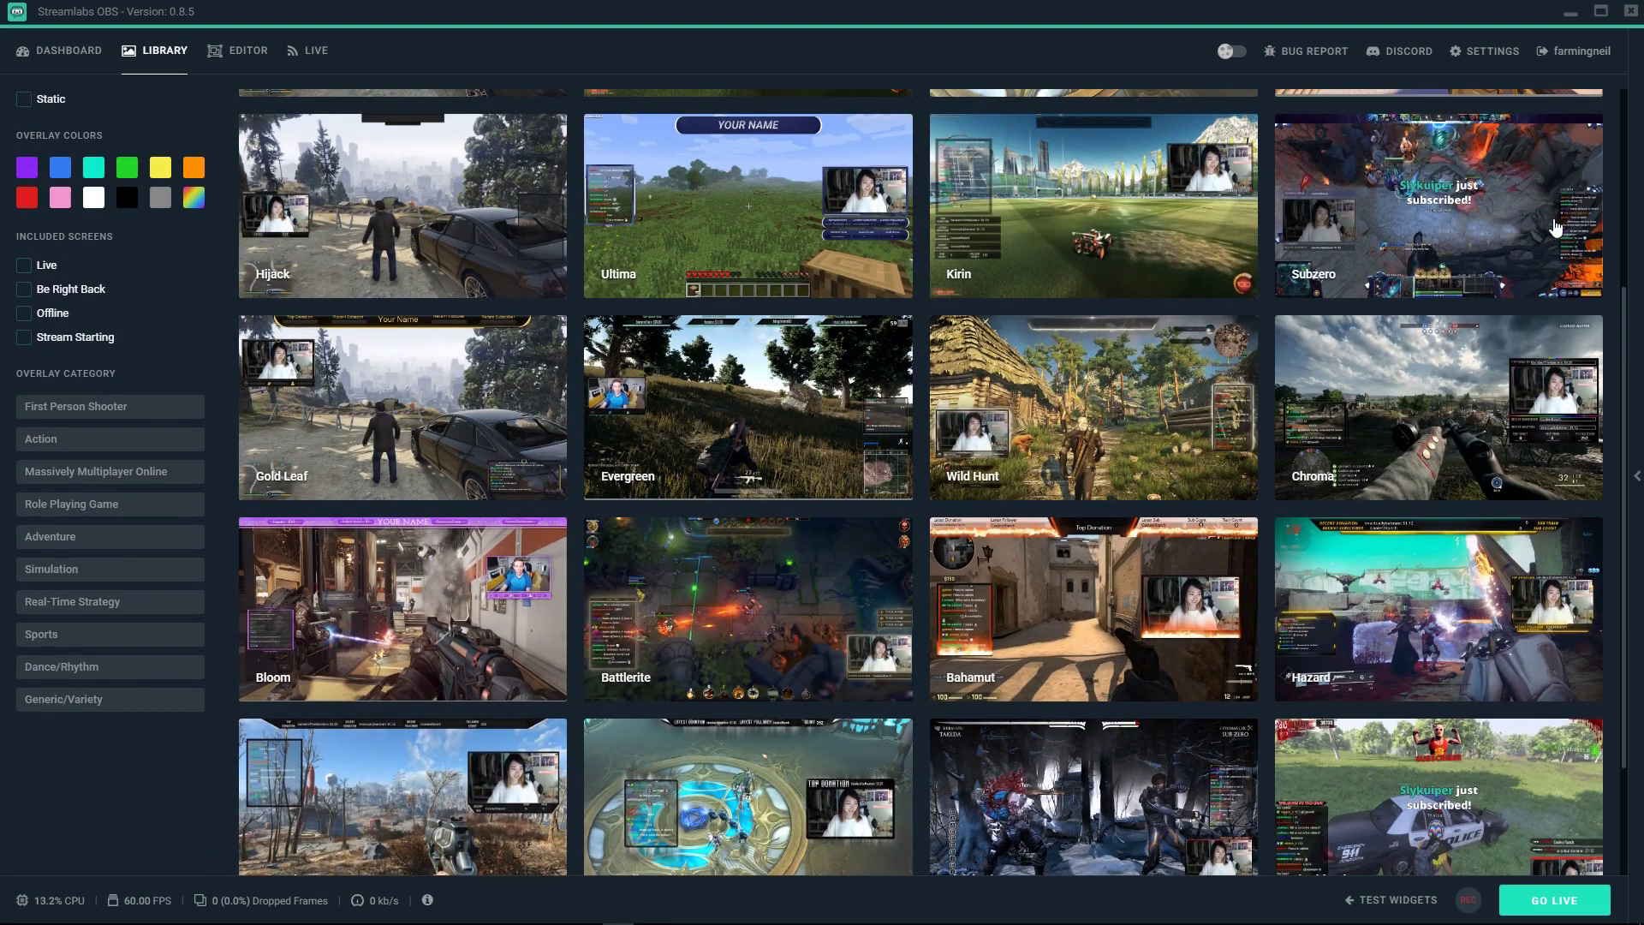
scroll(825, 733, "down", 2)
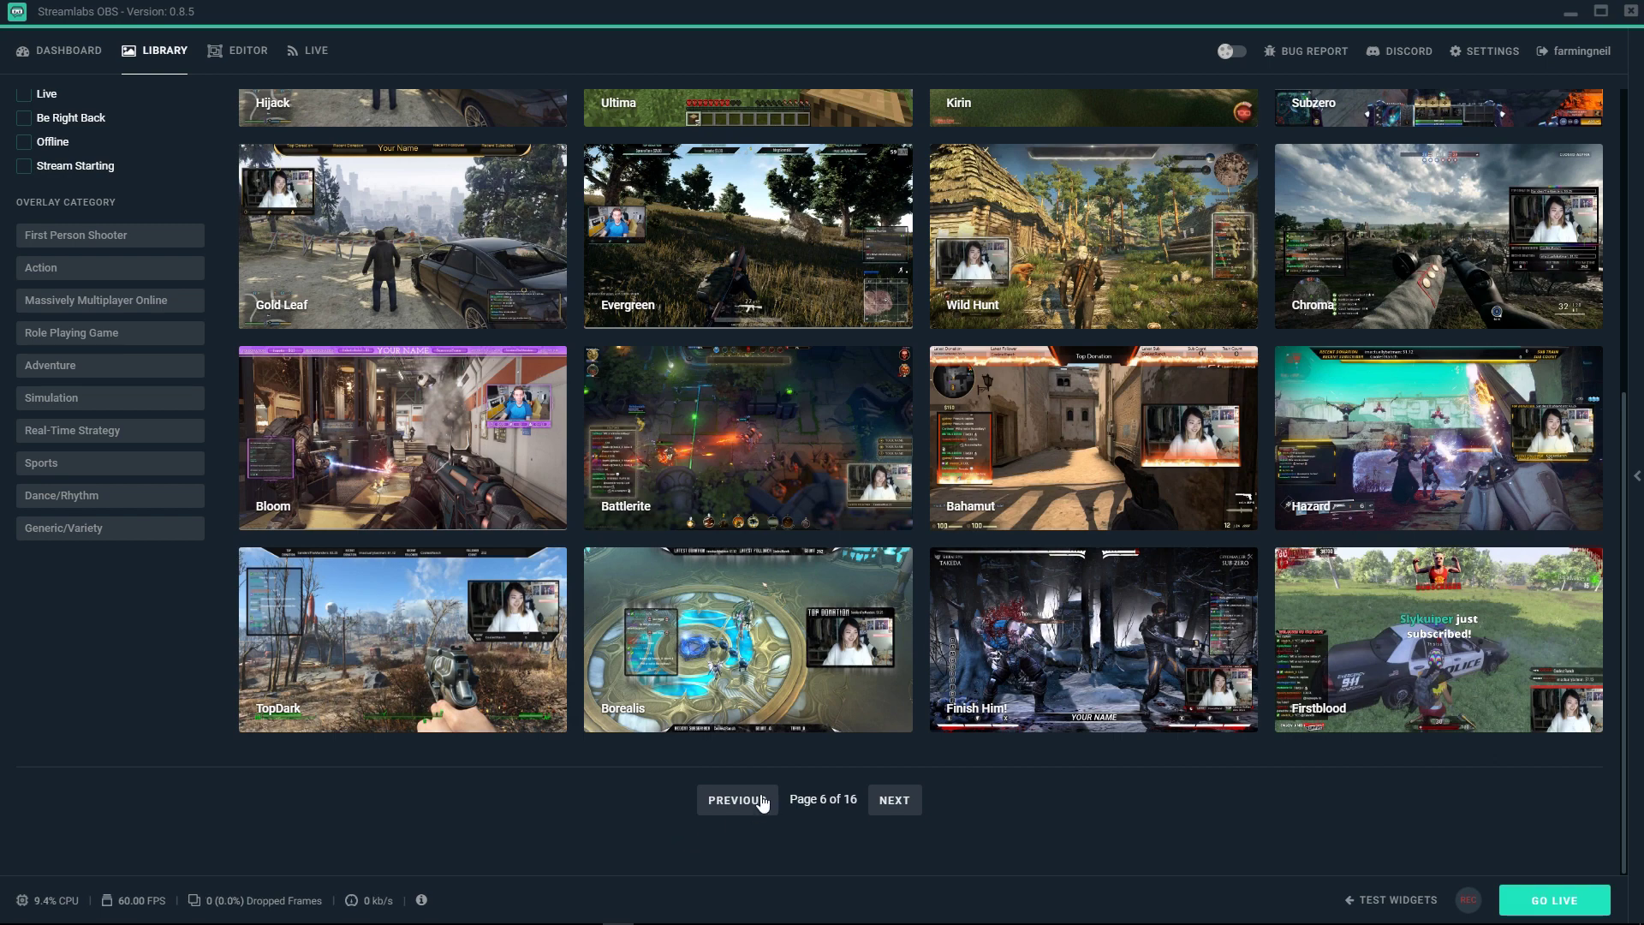
Open the Editor showing the Diffraction collection's Live Scene and its sources
scroll(1025, 615, "up", 6)
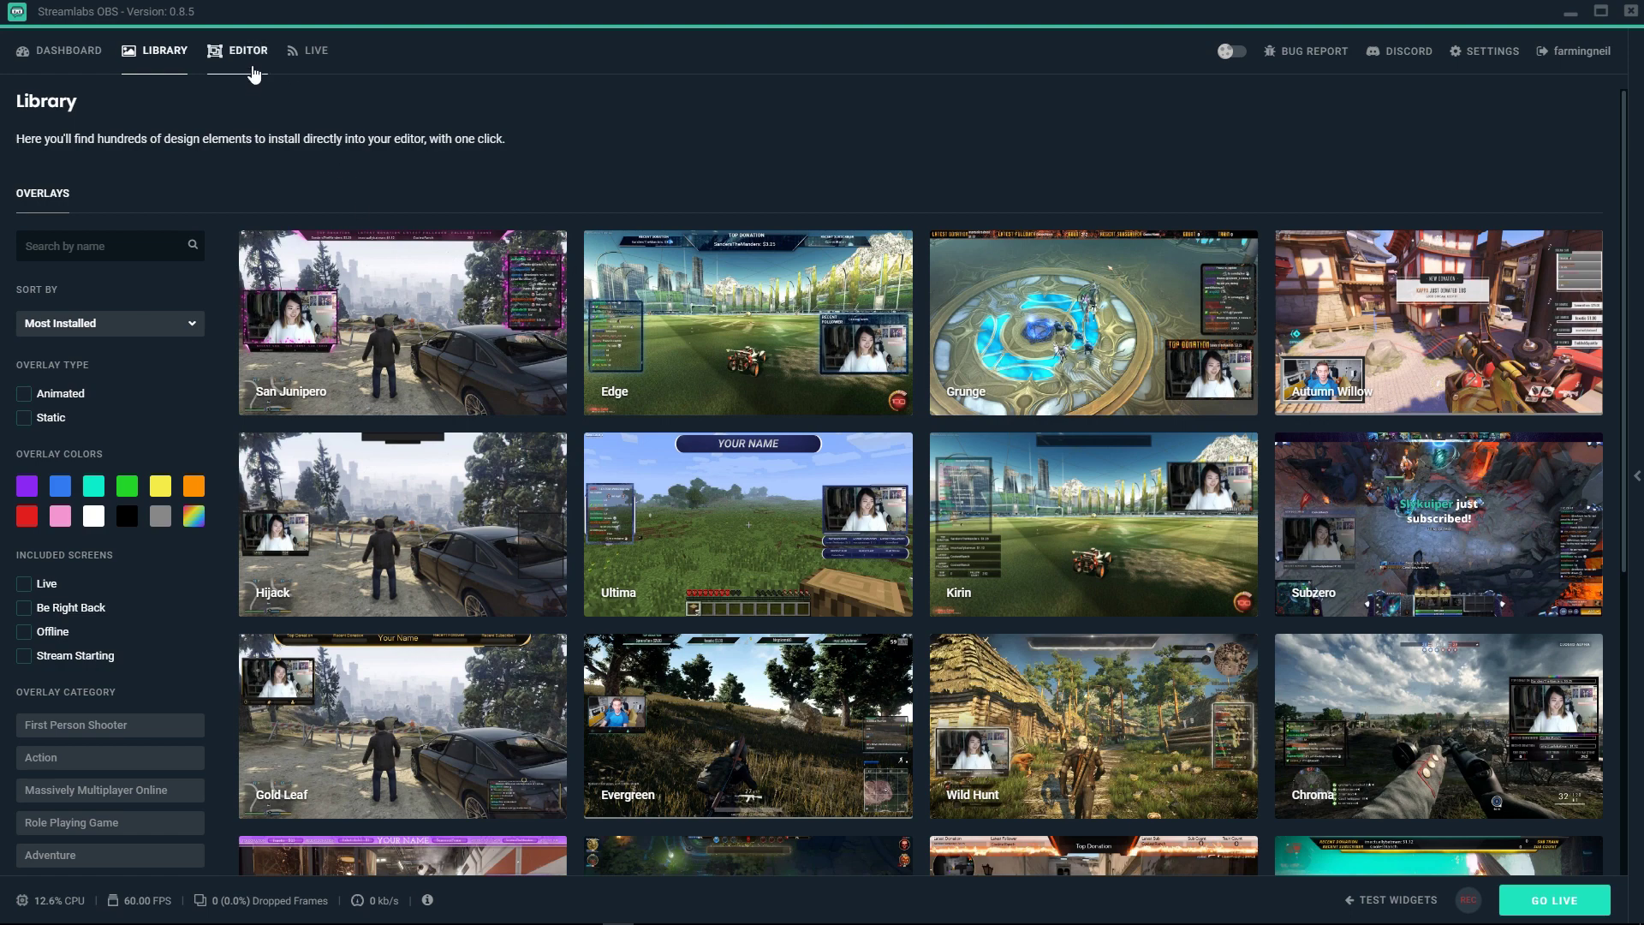
left_click(248, 52)
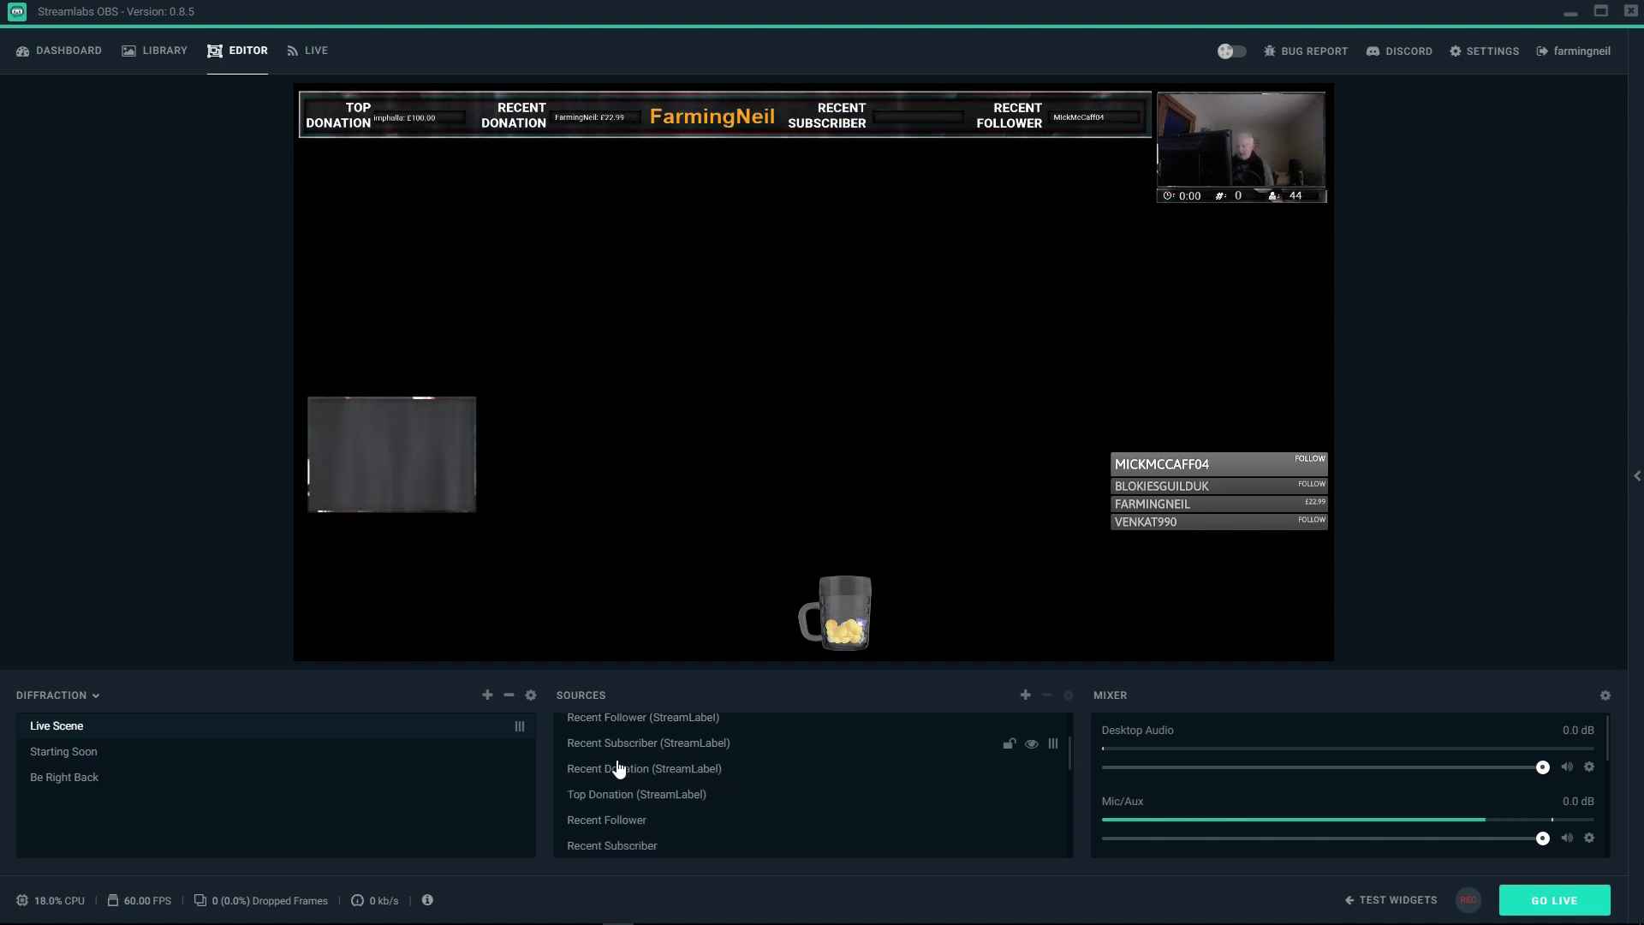
Hide the Webcam source in the scene's Sources list
scroll(617, 789, "down", 5)
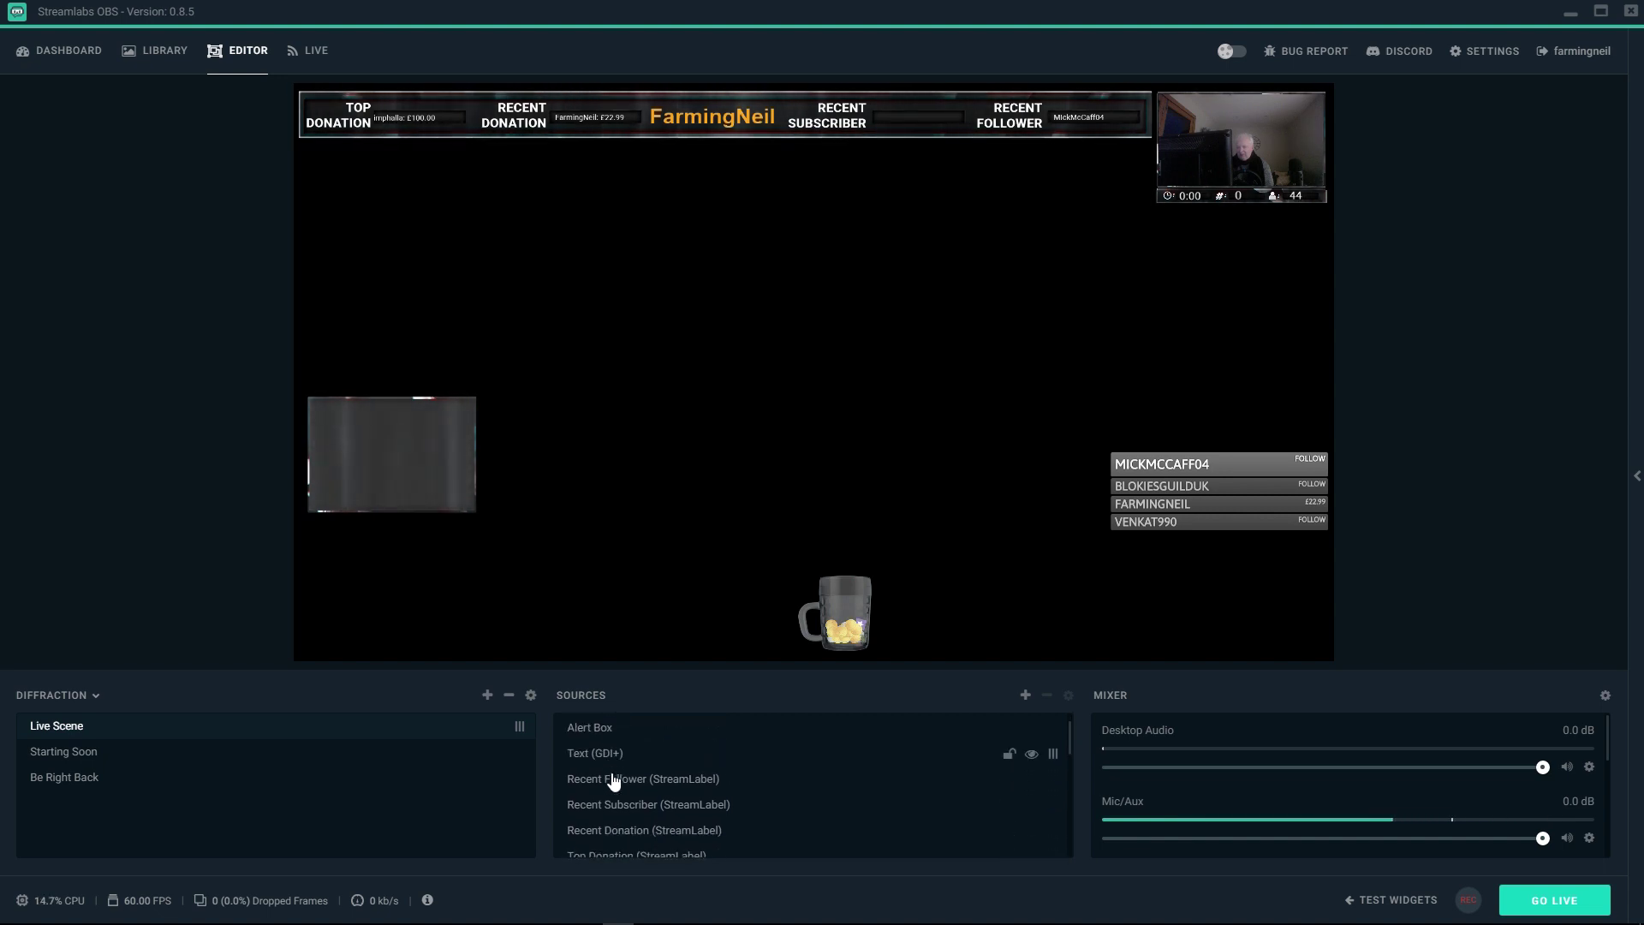
scroll(613, 781, "down", 3)
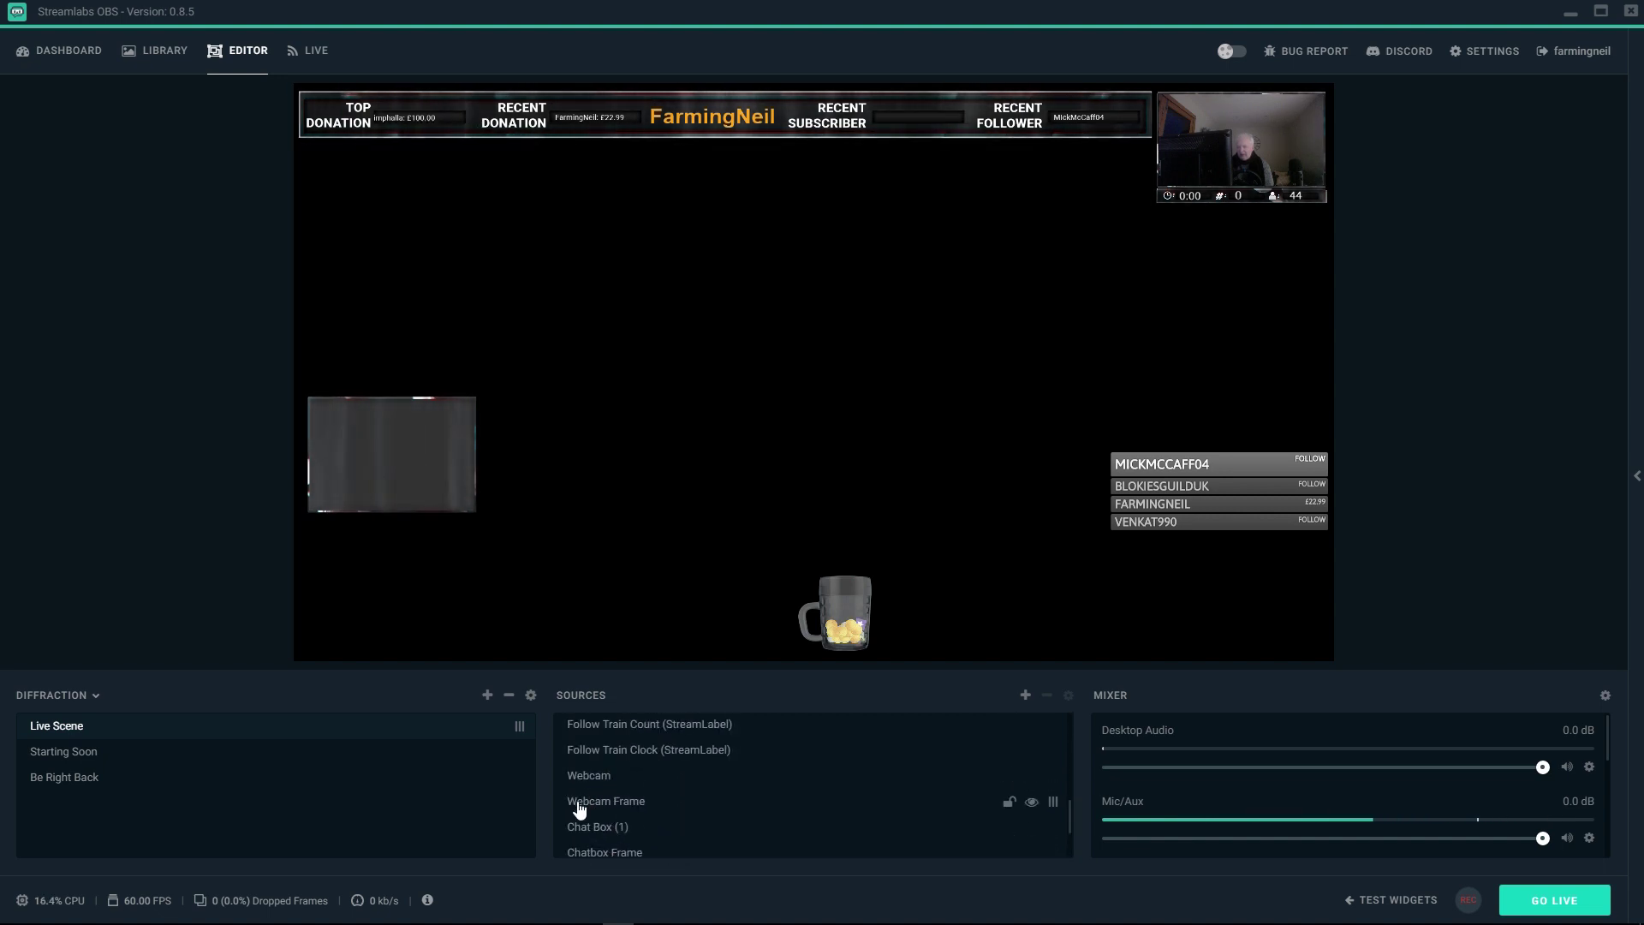
left_click(1031, 776)
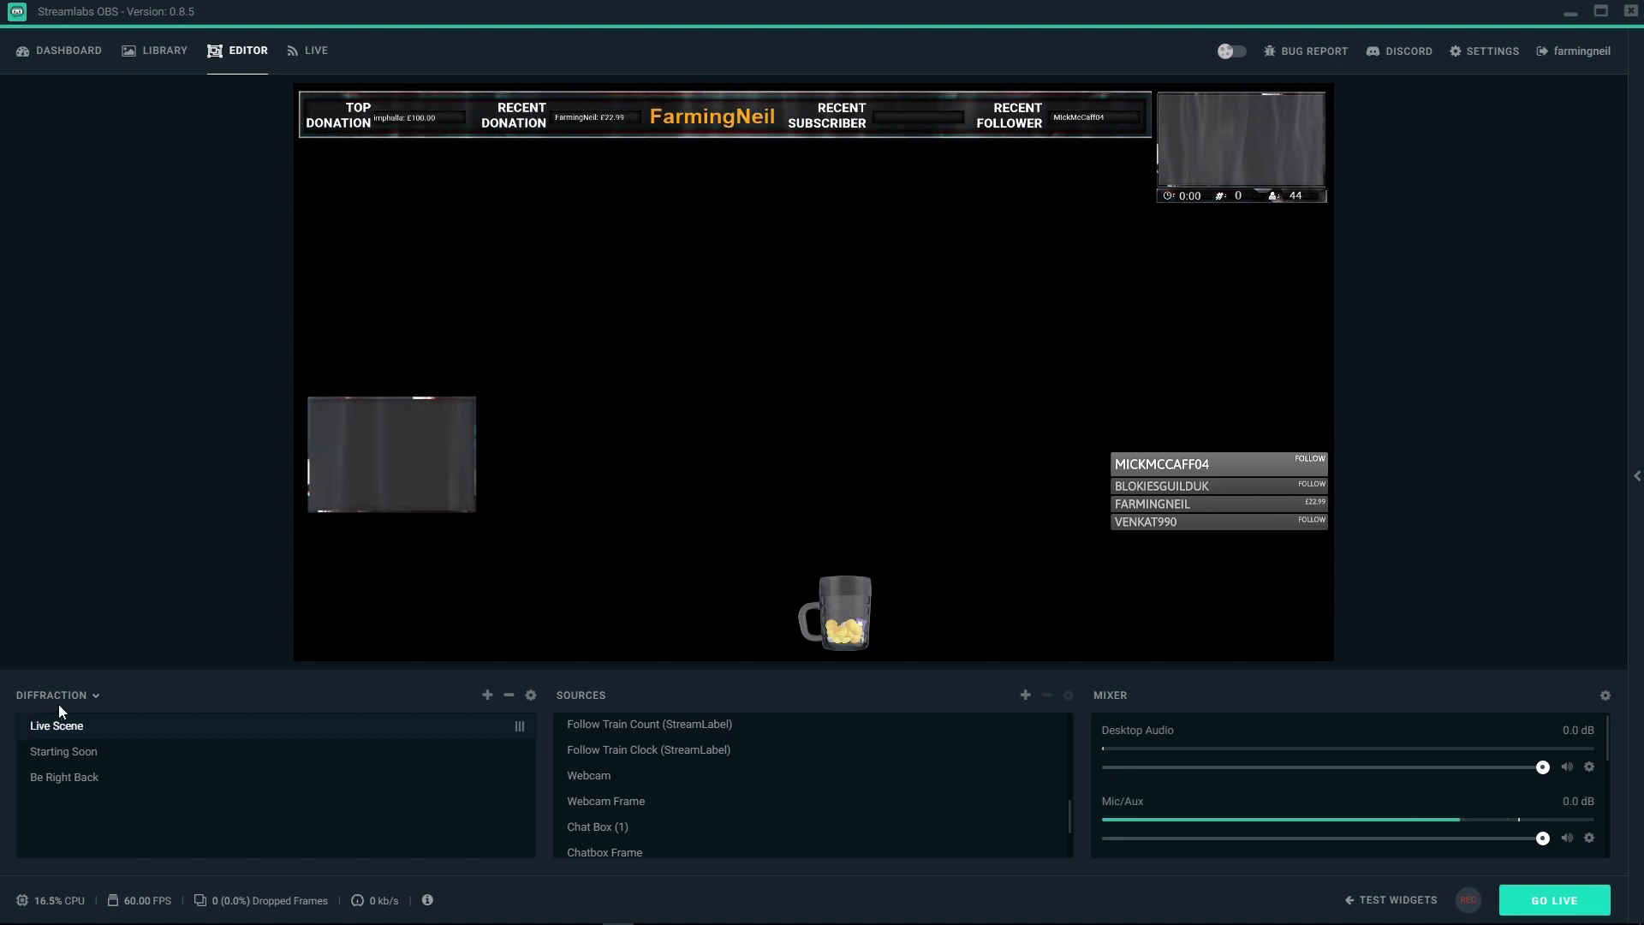
Preview the Starting Soon and Be Right Back scenes, then switch back to Live Scene
left_click(70, 752)
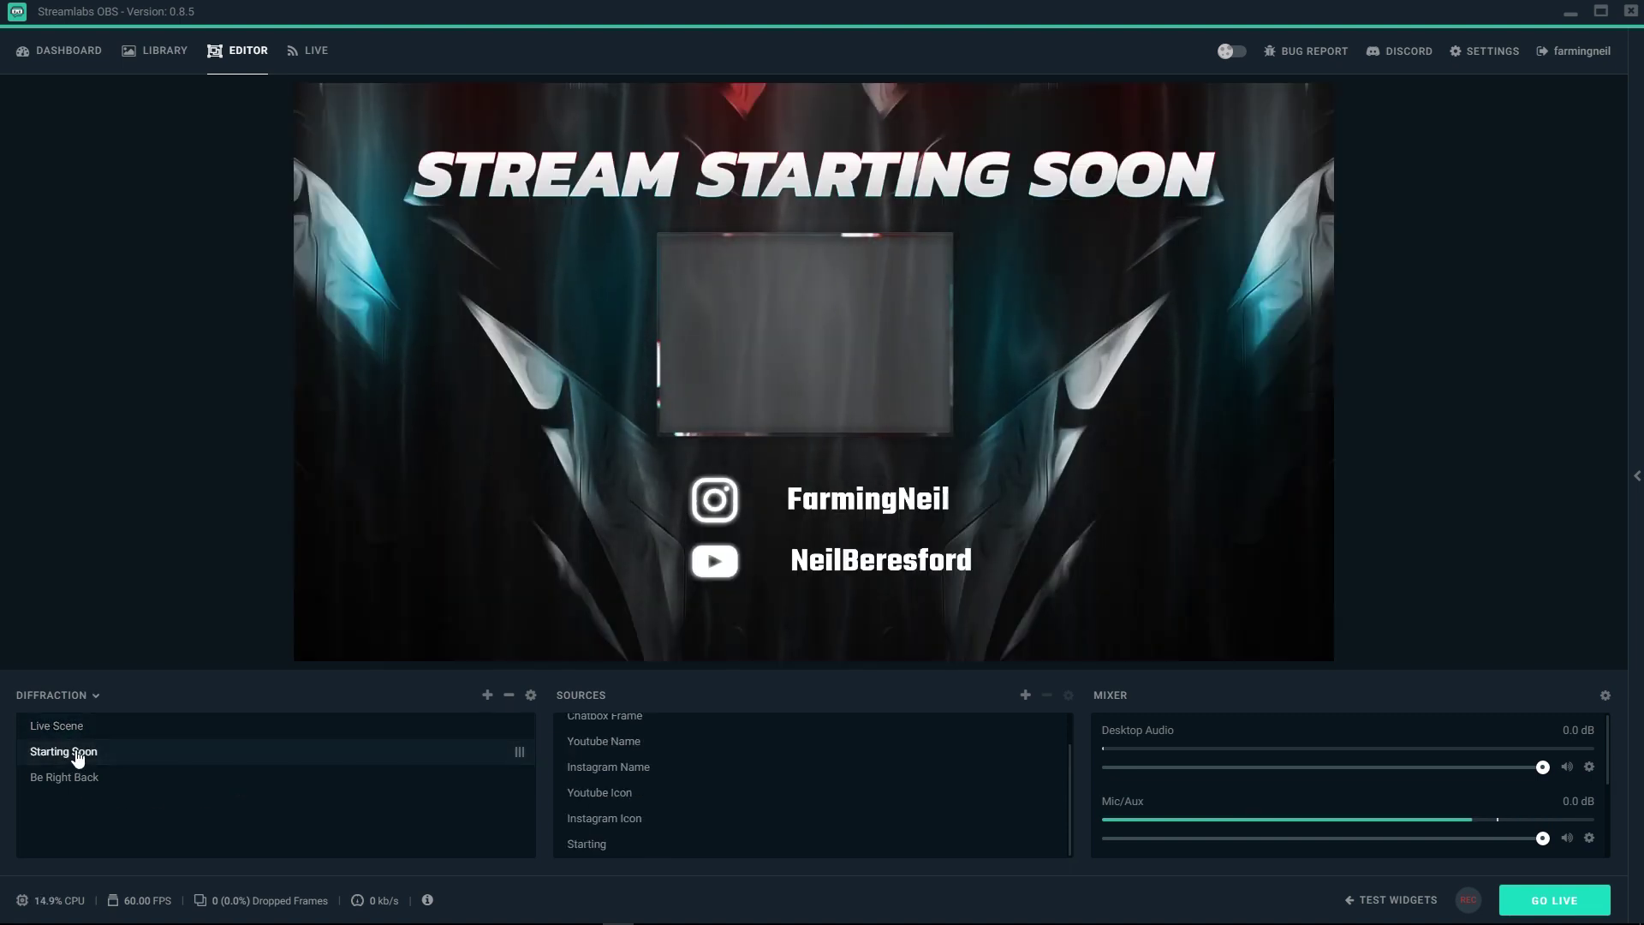
left_click(73, 780)
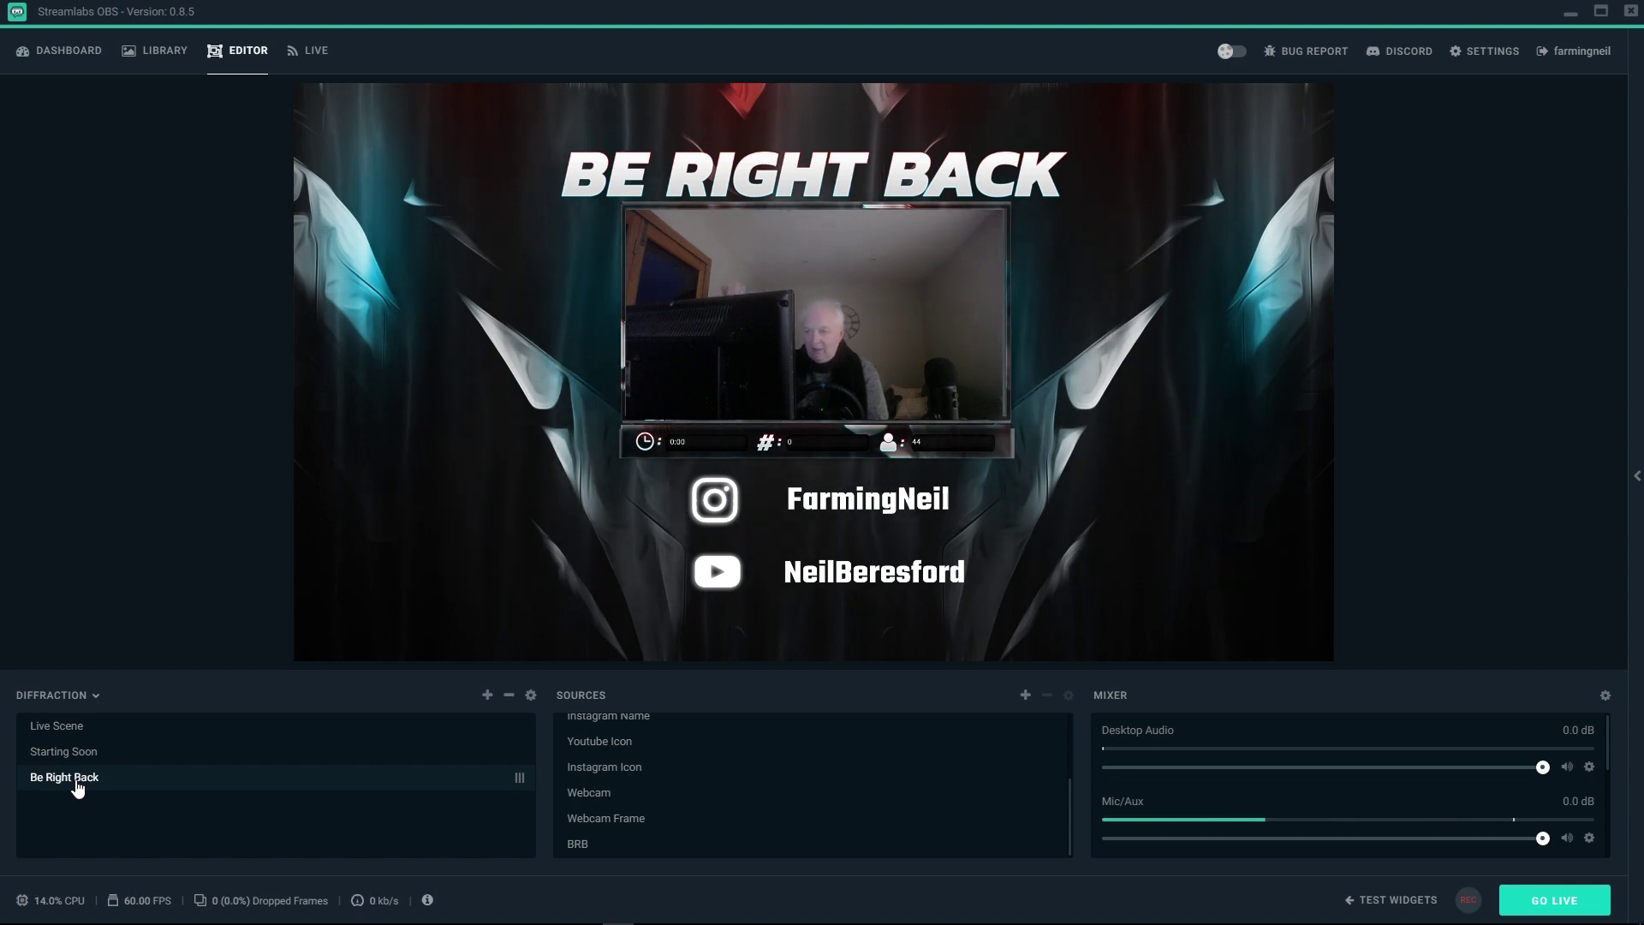
left_click(64, 727)
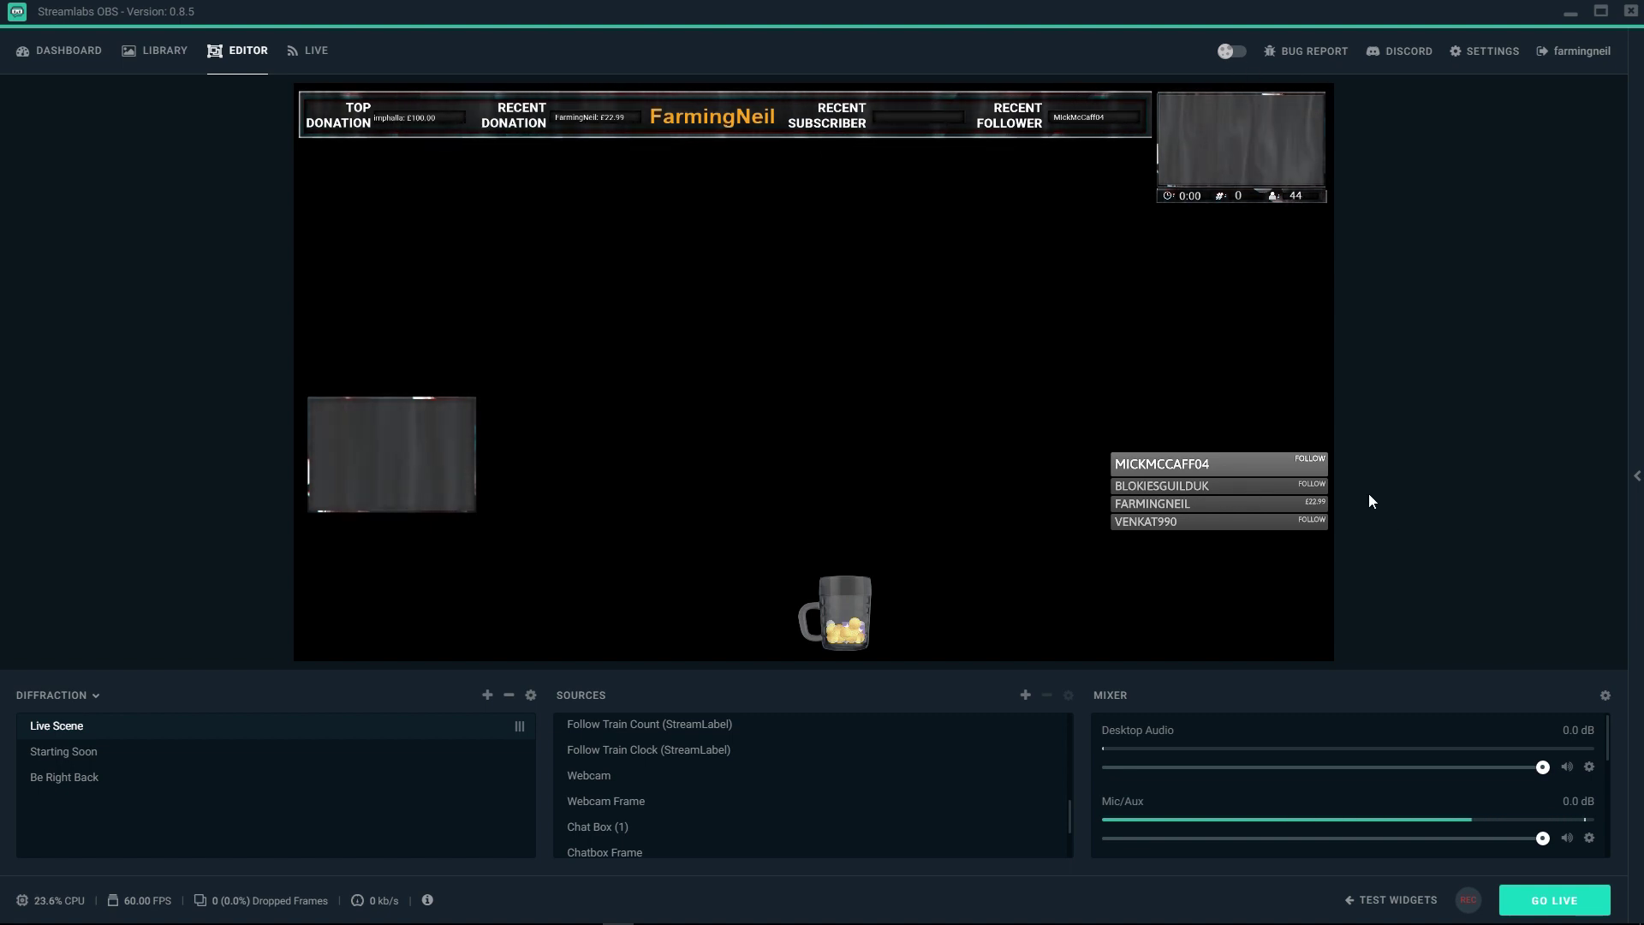
scroll(712, 798, "down", 3)
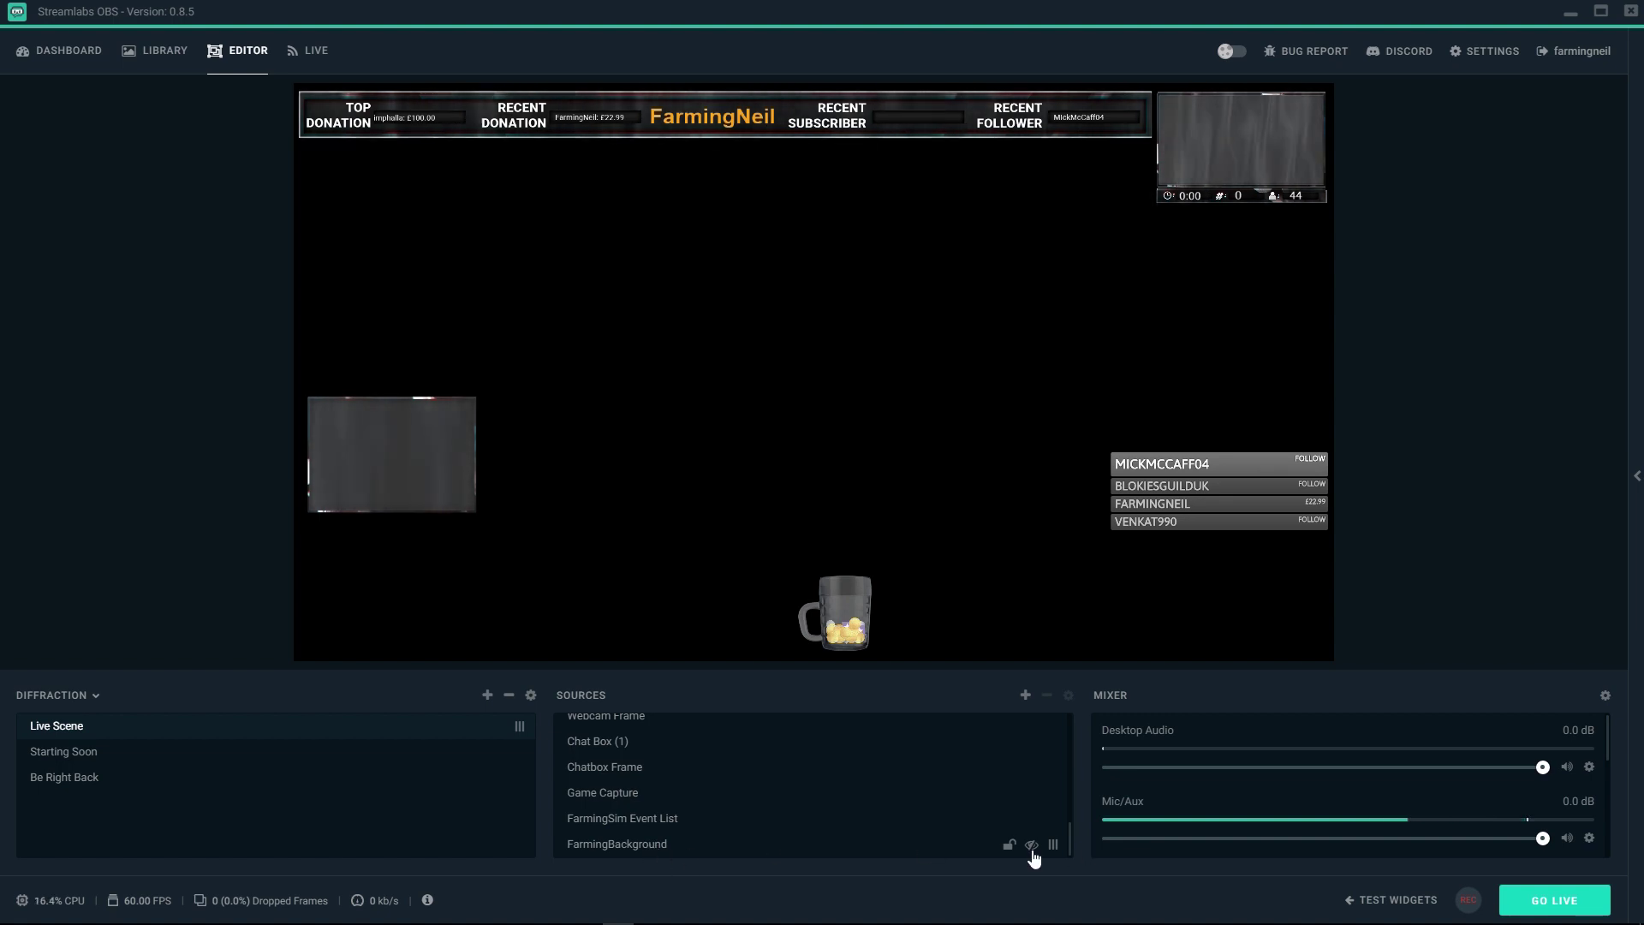
Make the FarmingBackground source visible so Farming Simulator footage fills the scene
left_click(1031, 845)
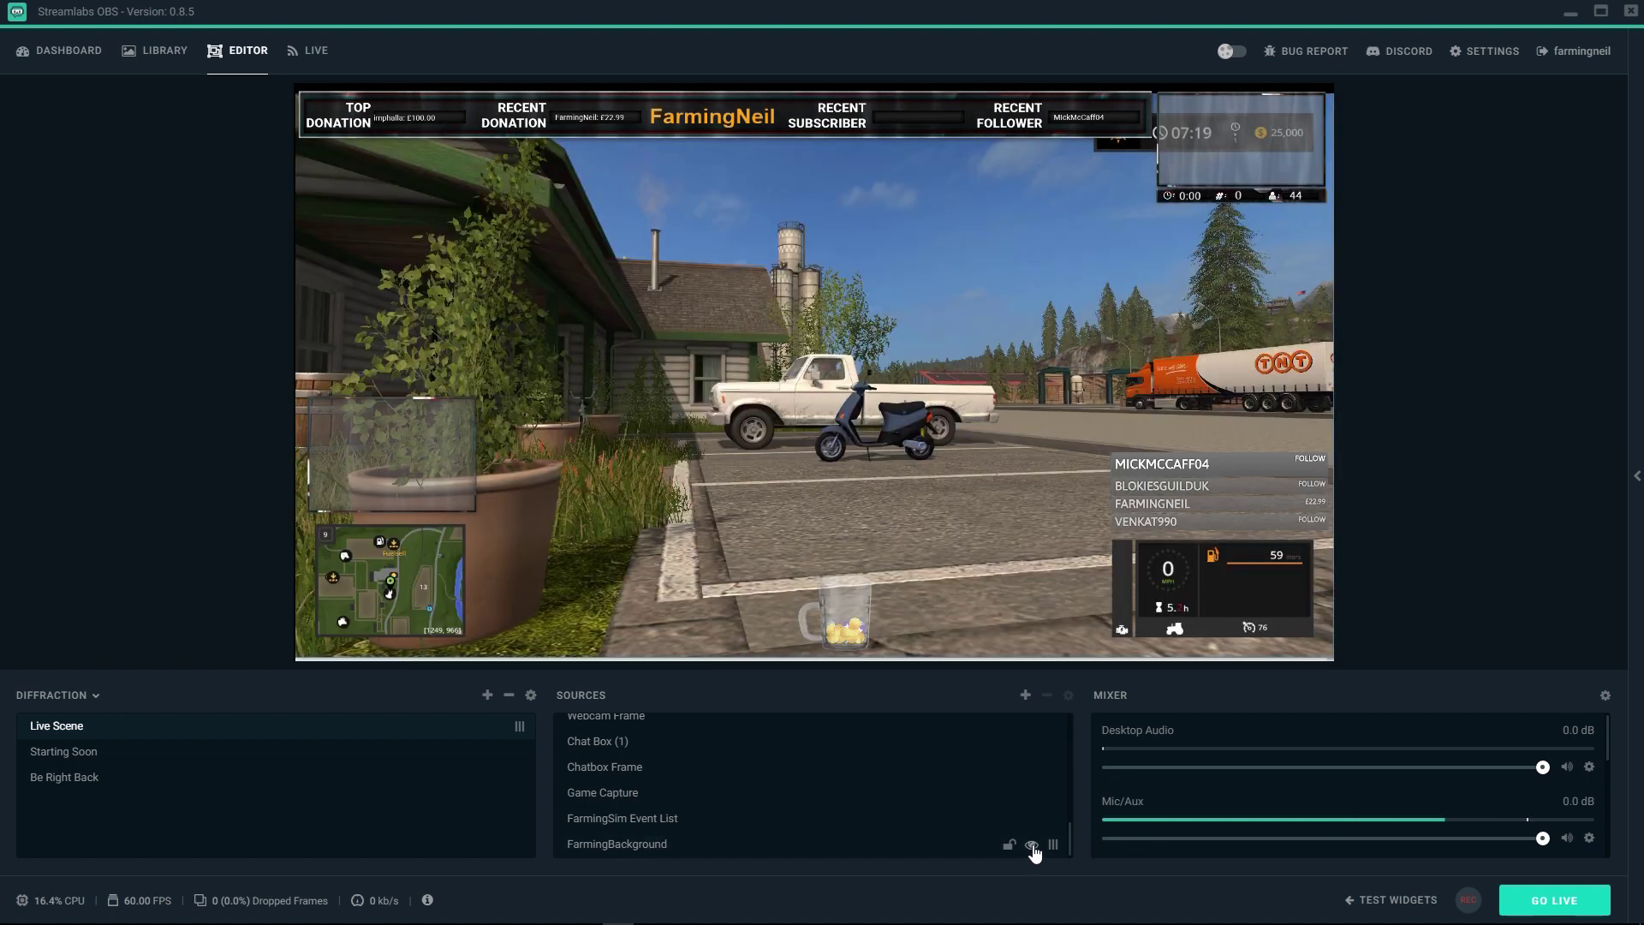
Select The Jar widget and nudge it slightly with the arrow keys
left_click(851, 624)
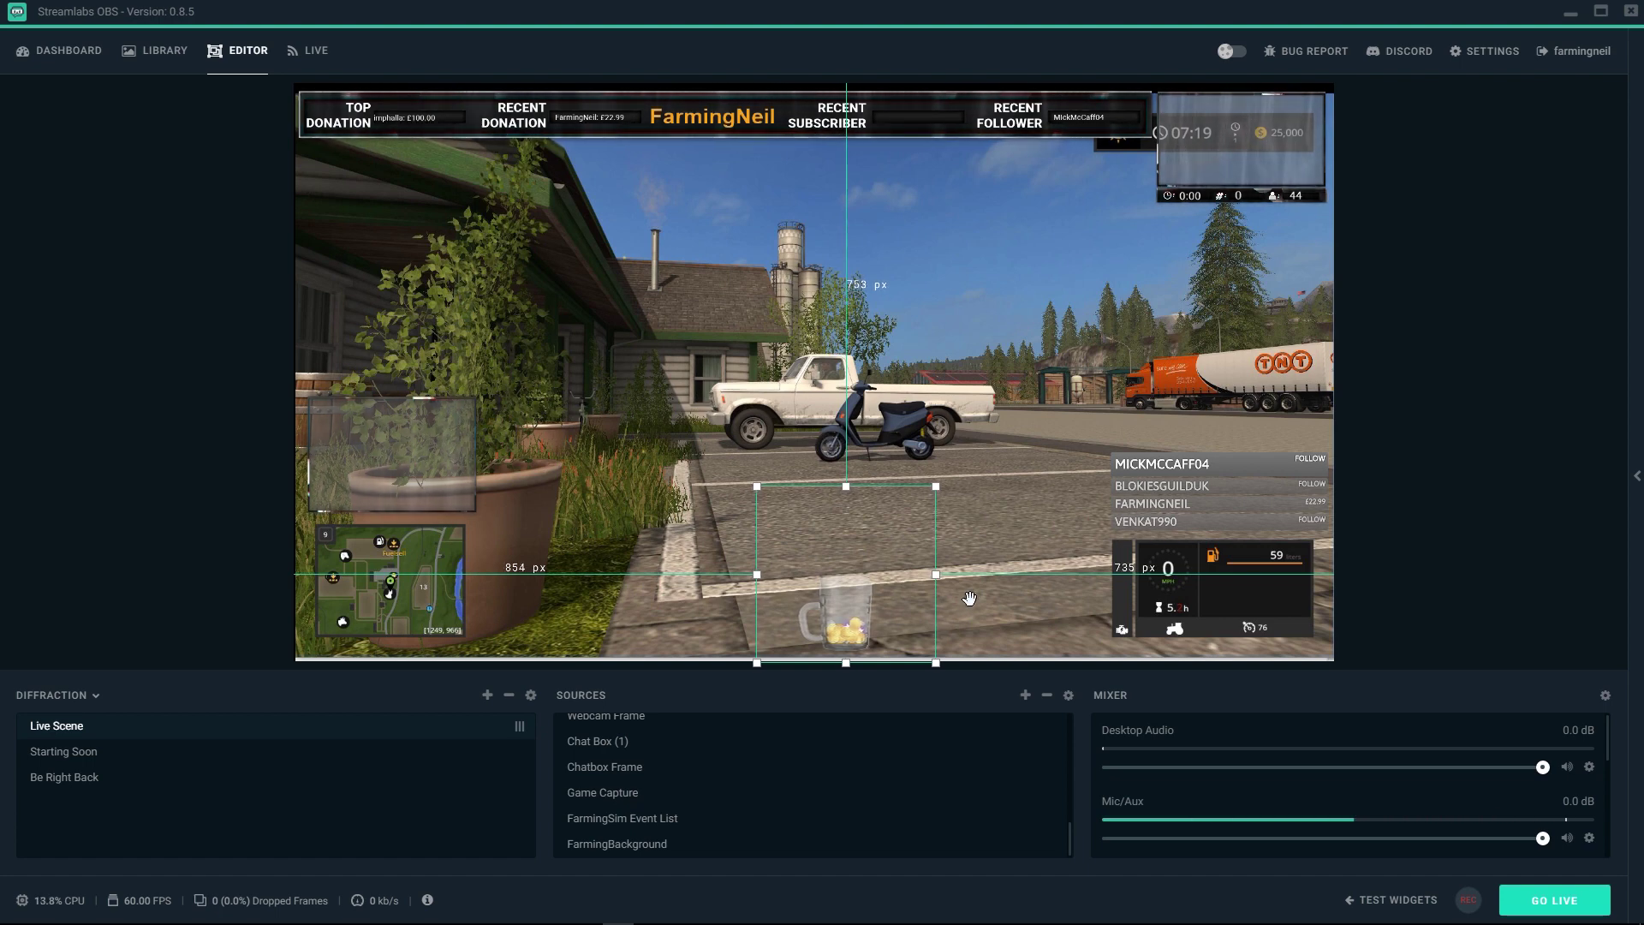
key("Left")
key("Up")
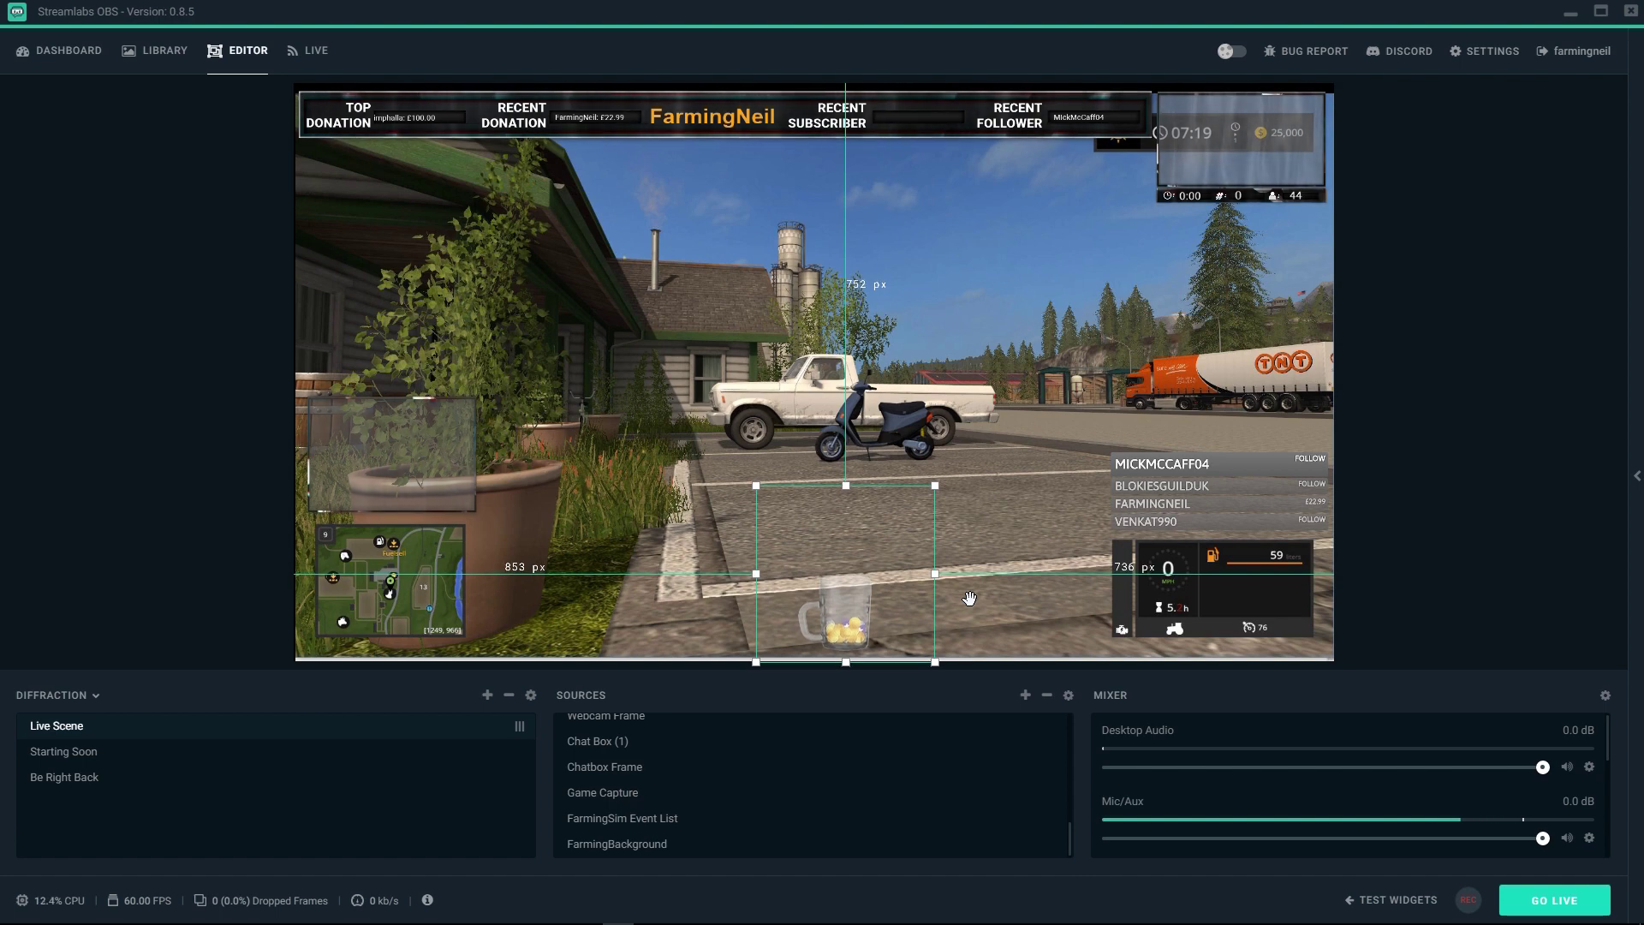
key("Right")
key("Right")
key("Up")
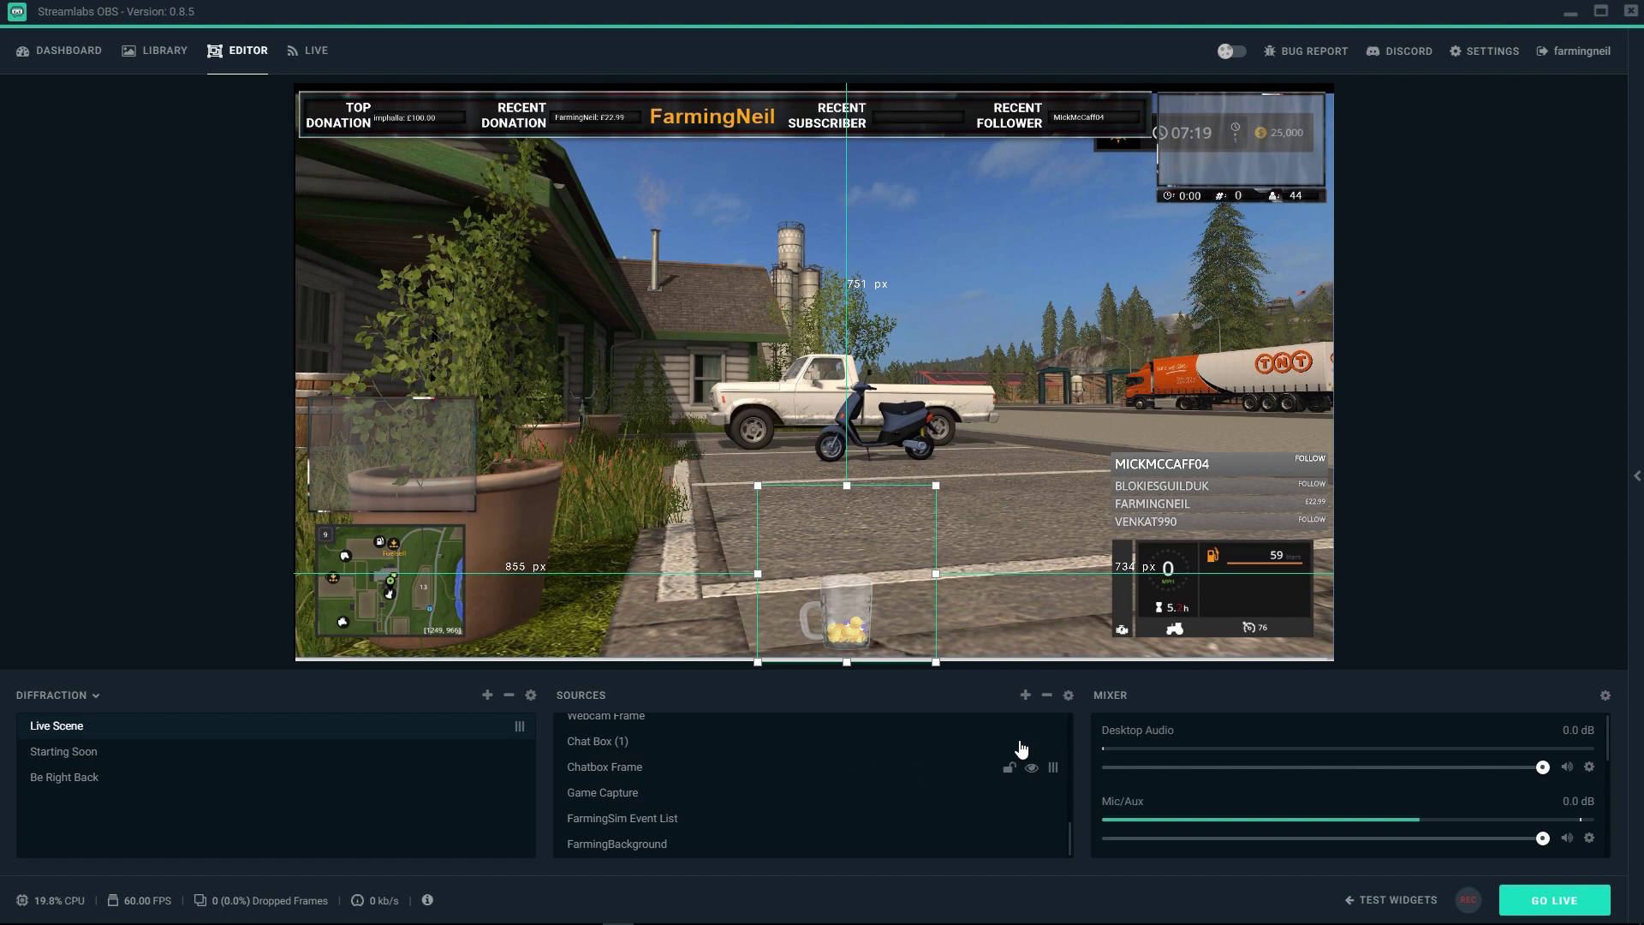
Confirm The Jar widget type (600×600, 30 FPS) in its properties and cancel
left_click(1068, 694)
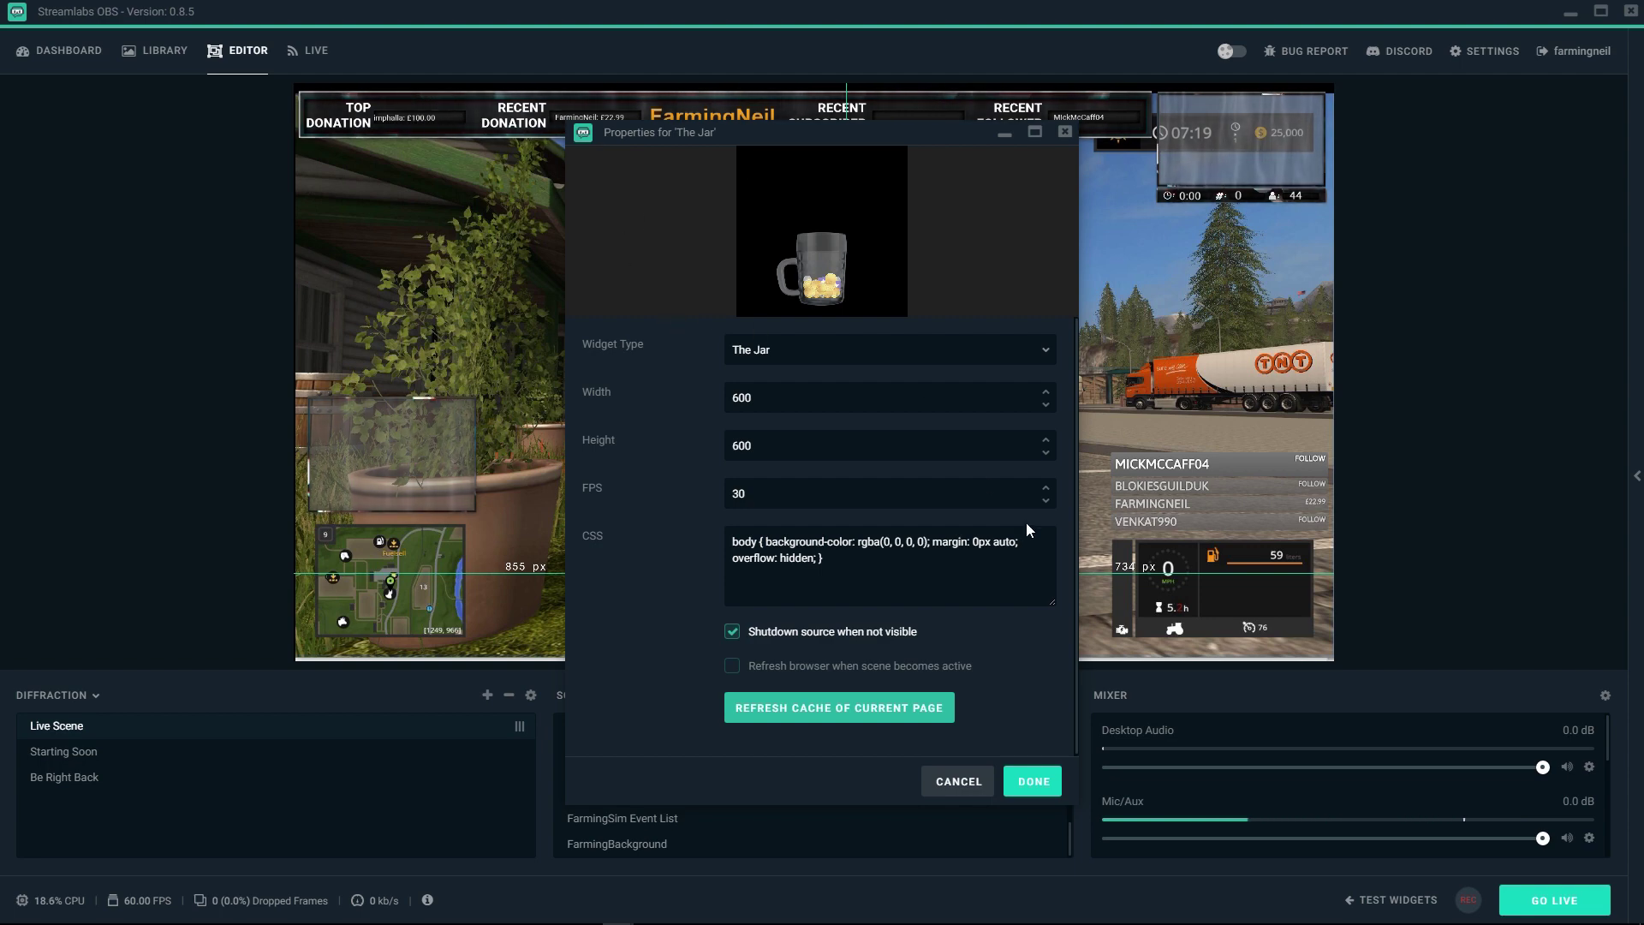
left_click(836, 352)
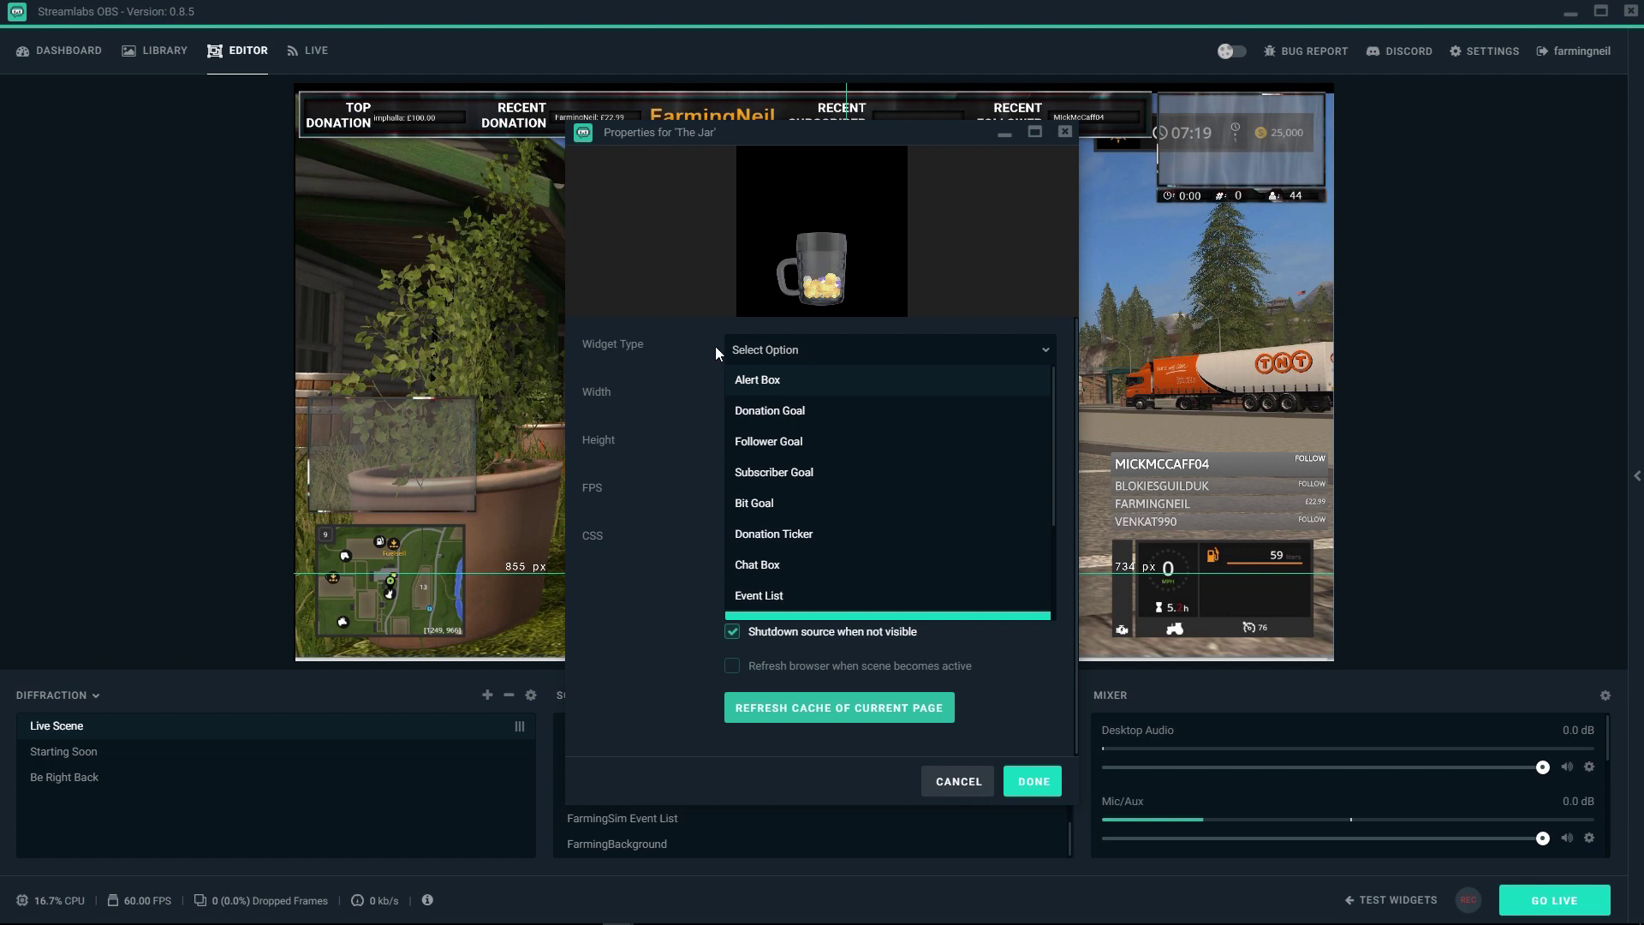
left_click(674, 341)
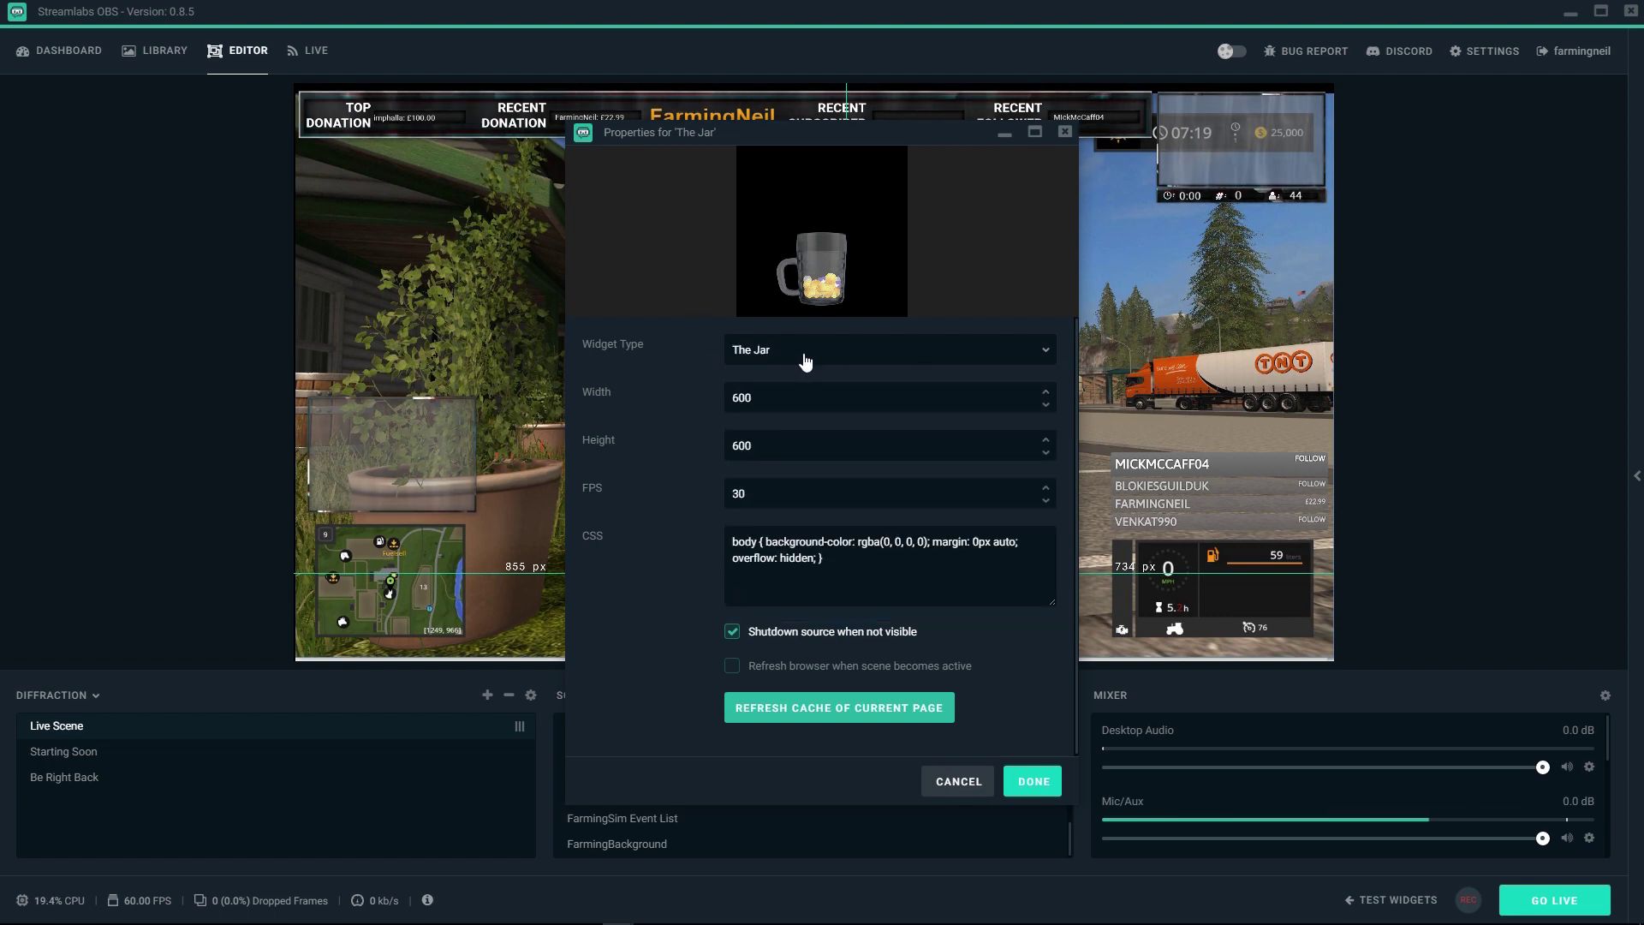
left_click(970, 781)
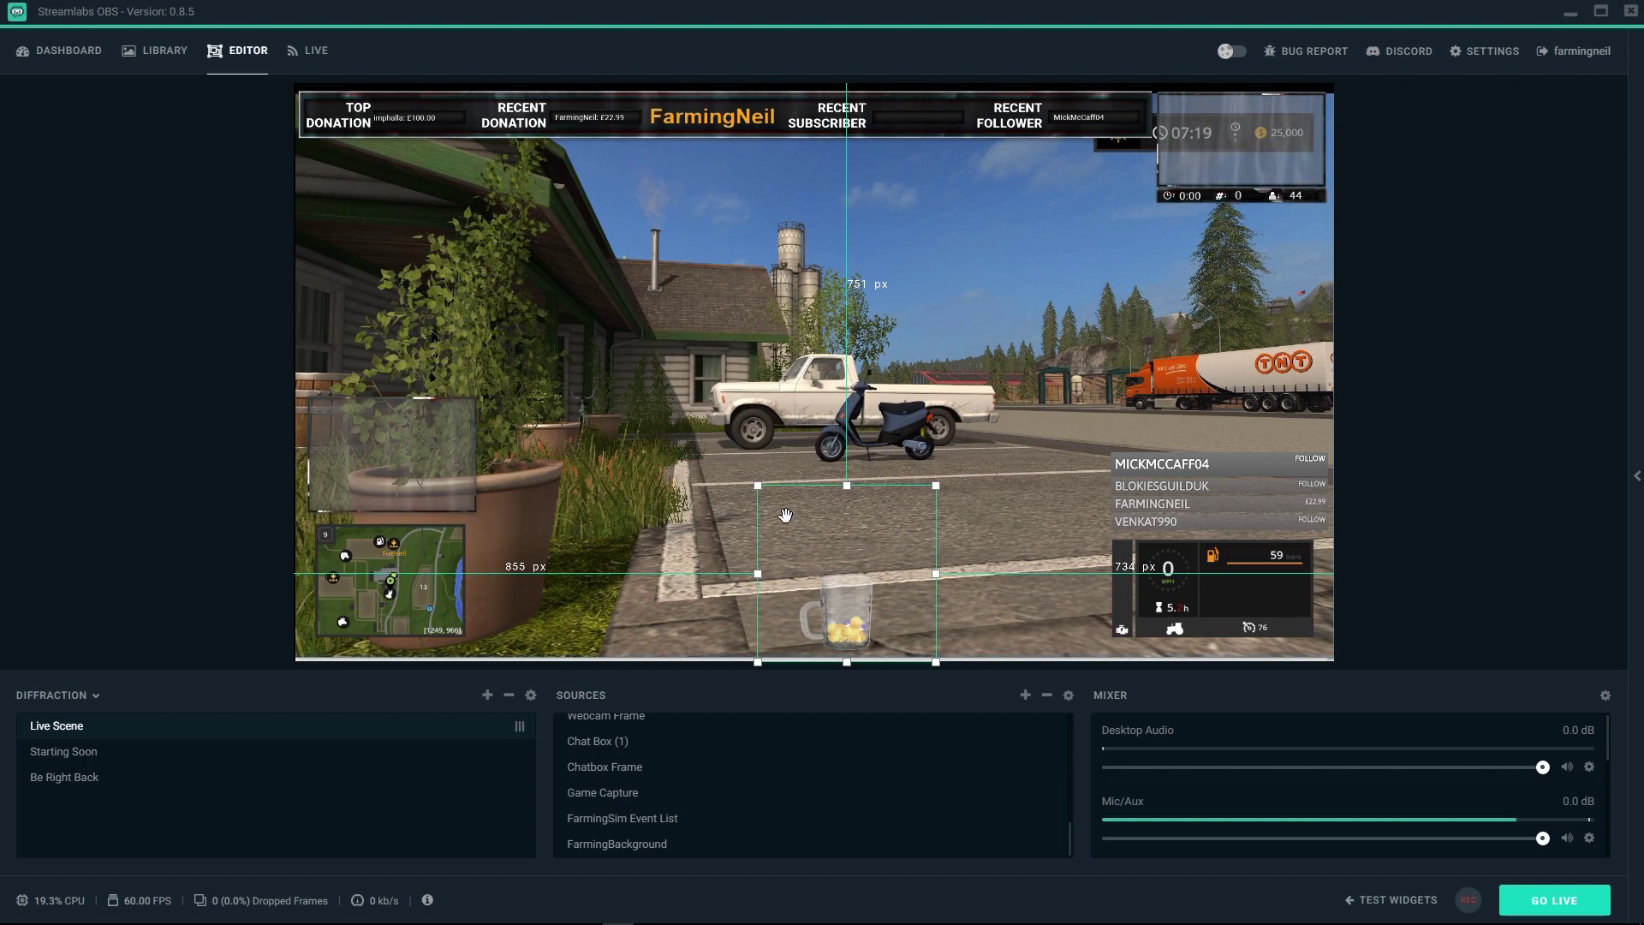
Select the FarmingSim Event List and nudge it a few pixels with the arrow keys
left_click(816, 334)
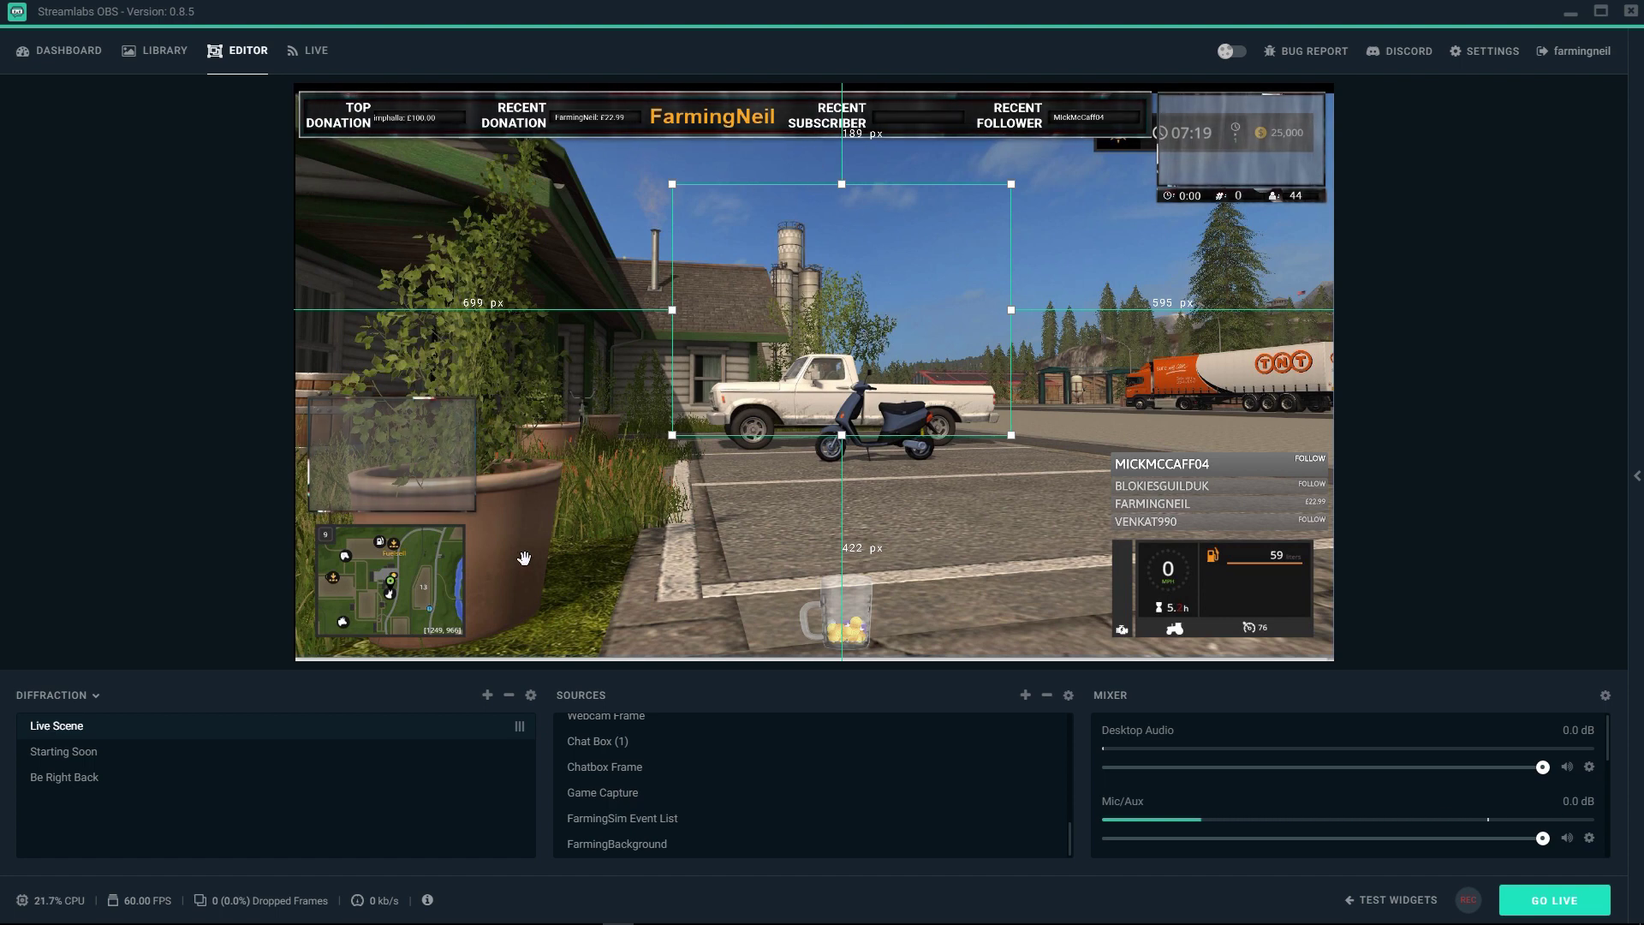
left_click(432, 479)
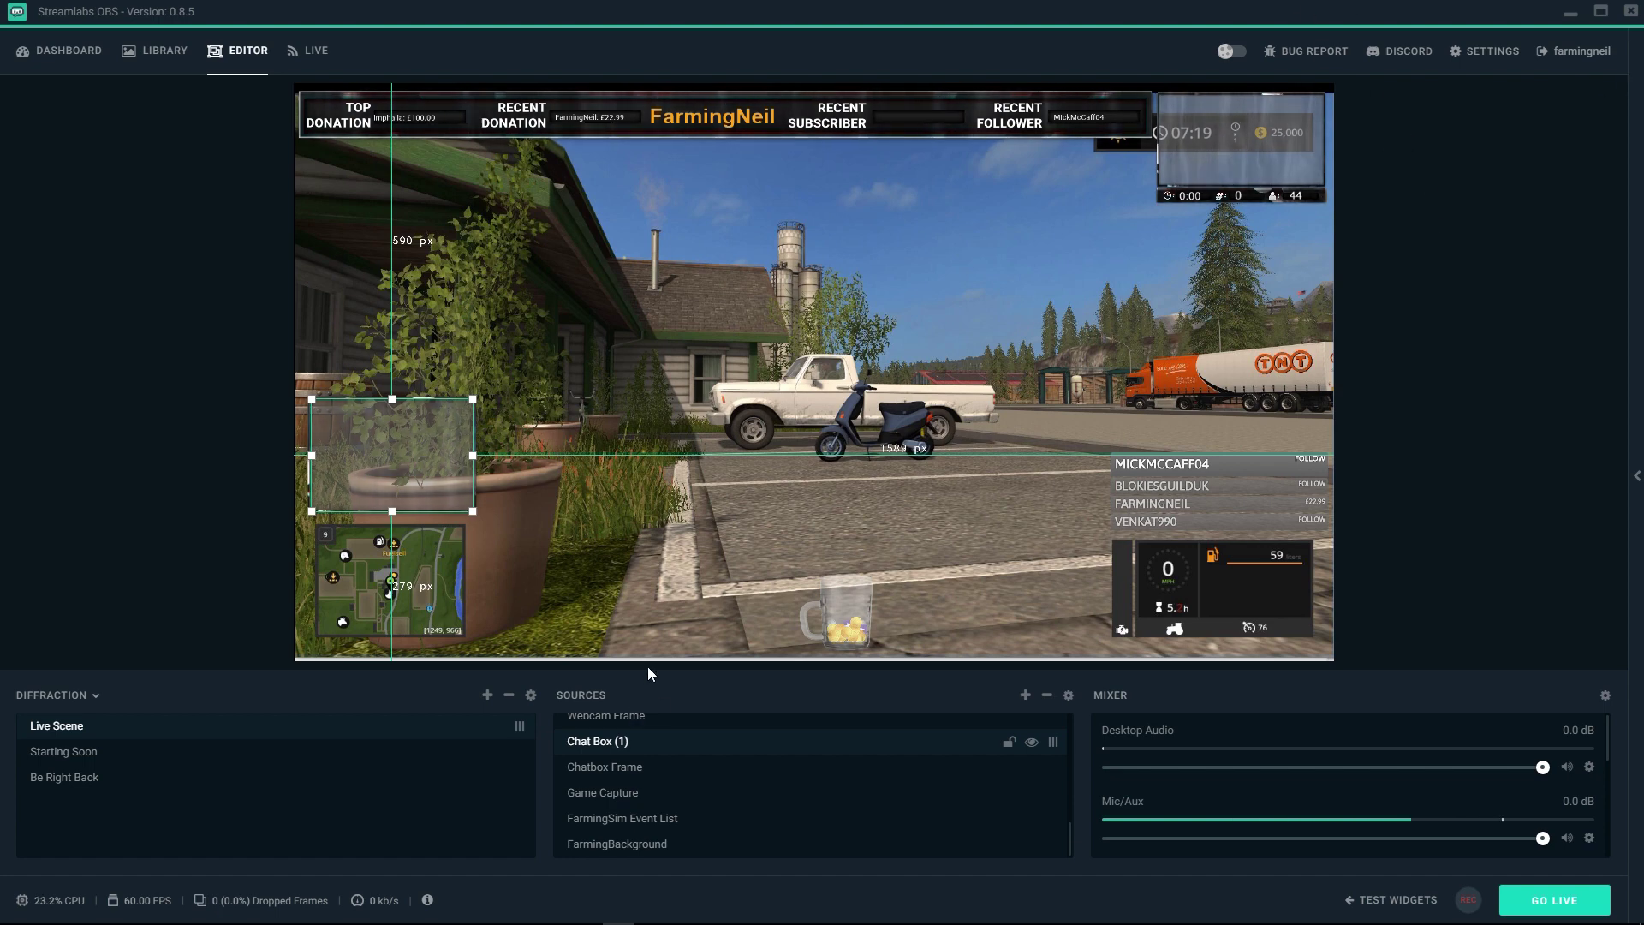
left_click(1221, 498)
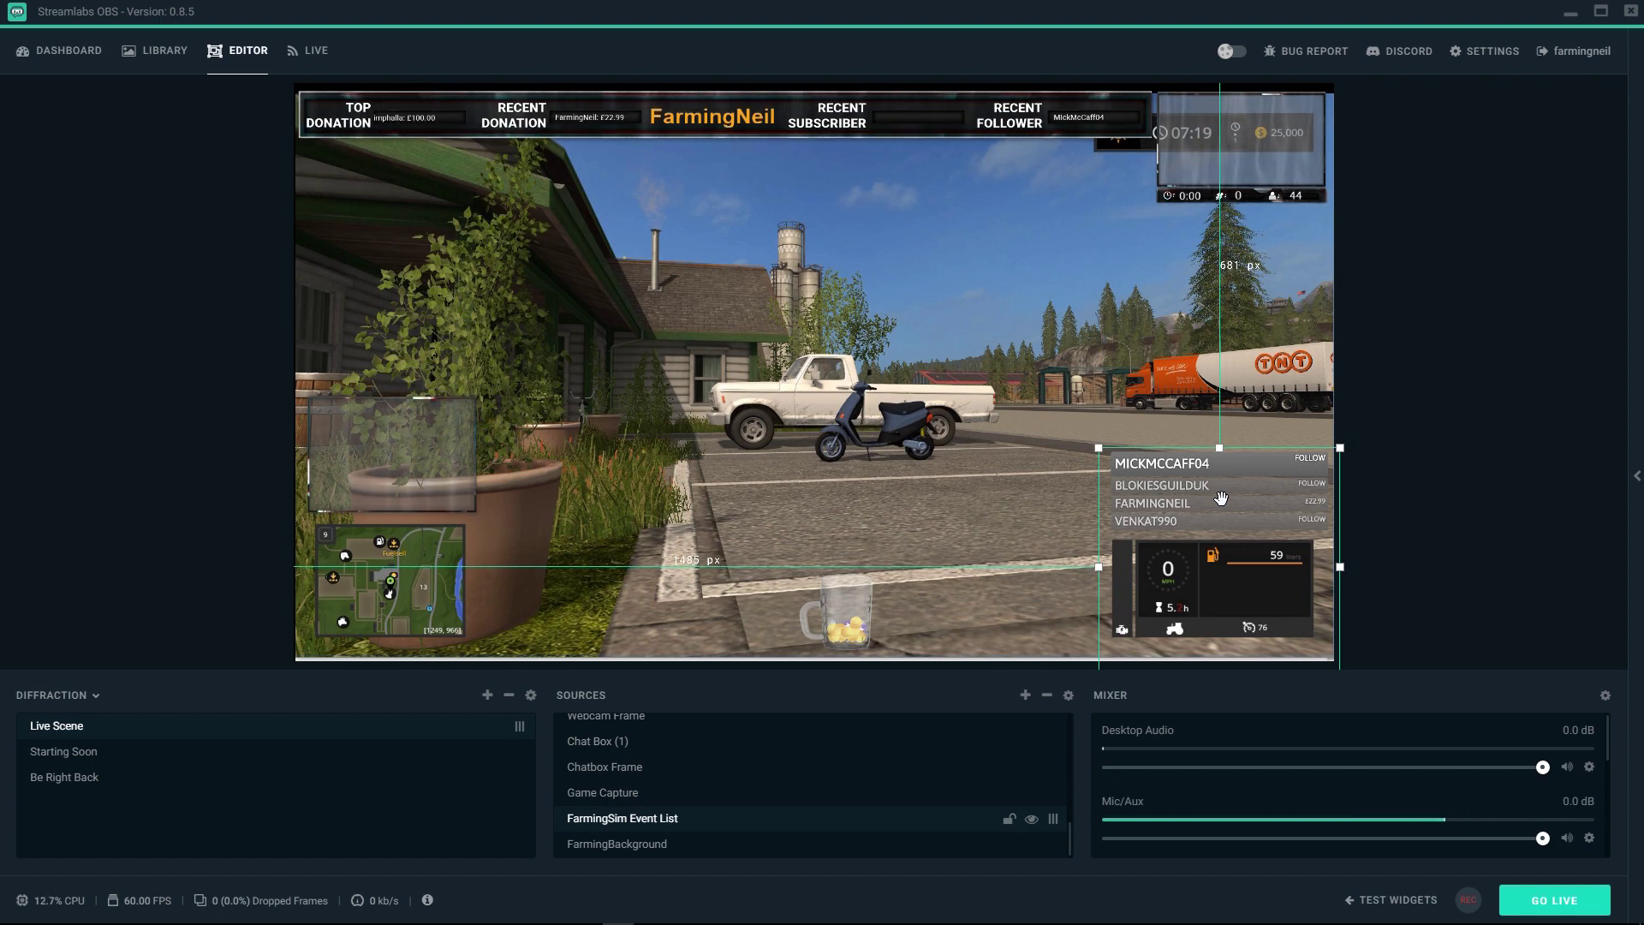
key("Up")
key("Up")
key("Up")
key("Left")
key("Down")
key("Down")
key("Down")
key("Down")
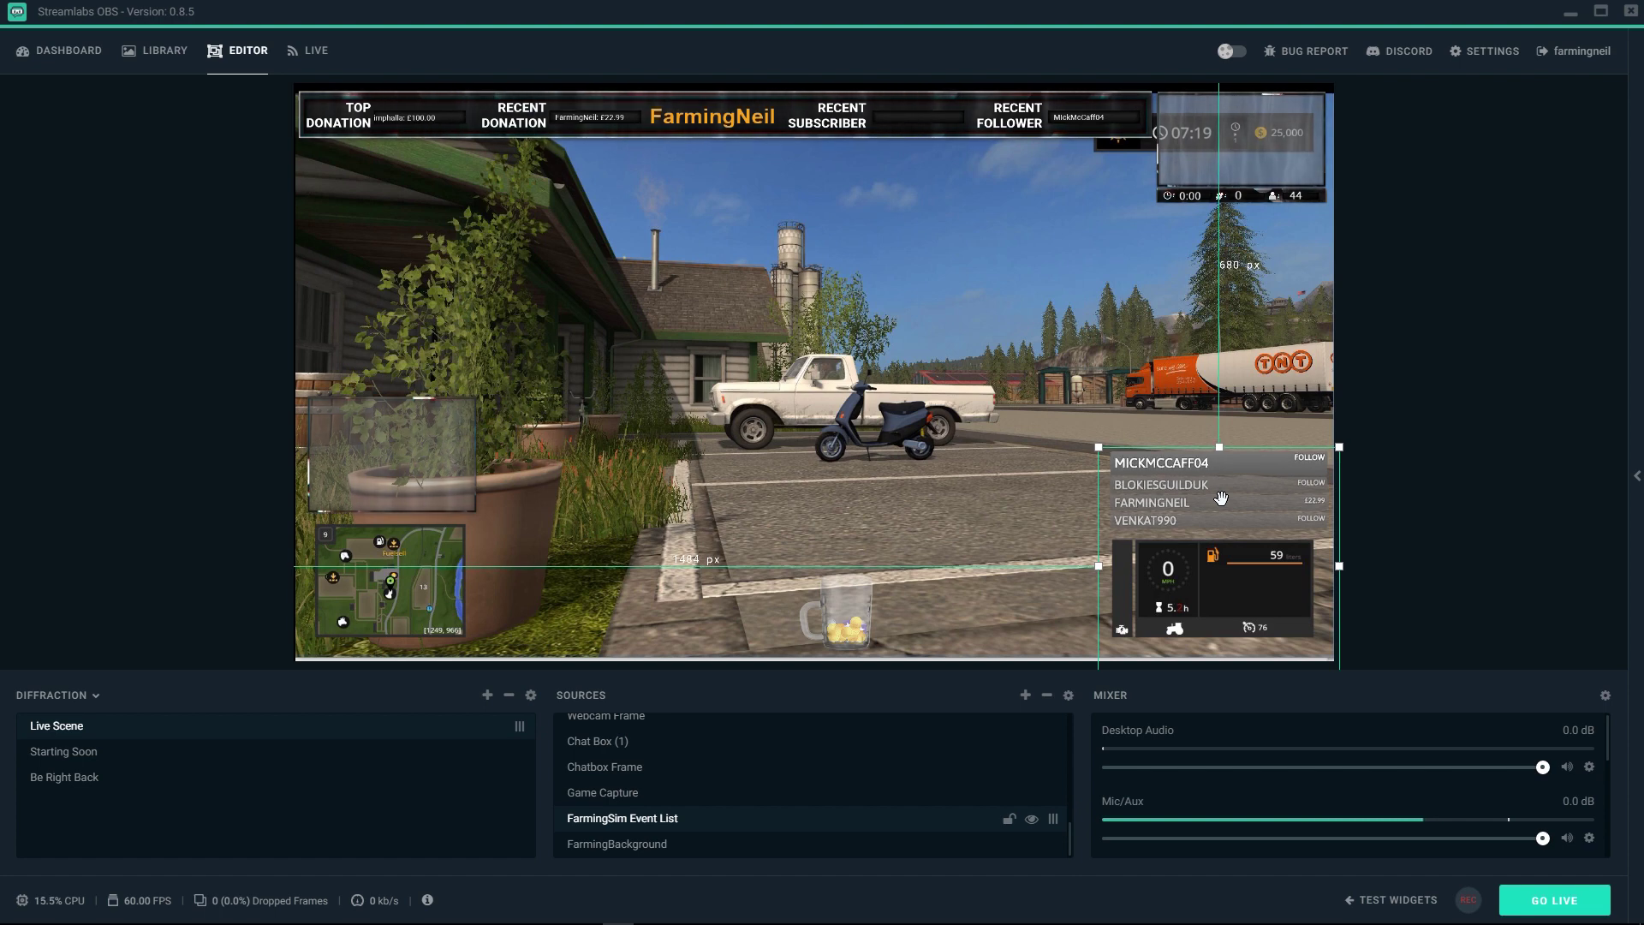
key("Left")
key("Up")
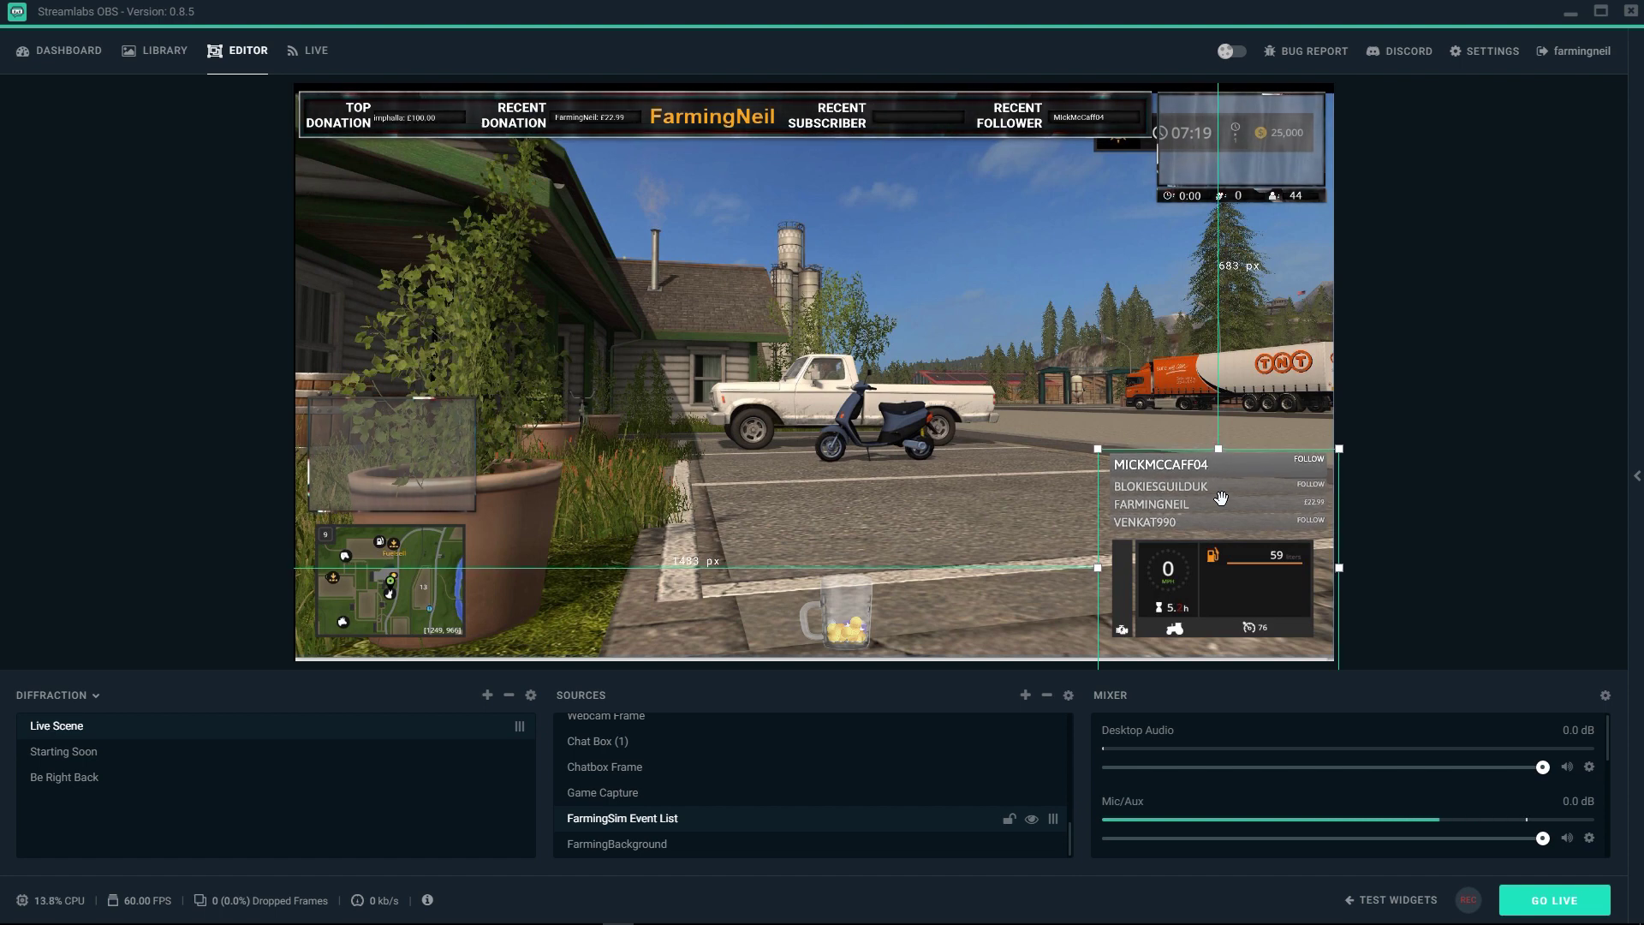
Set the Event List widget's theme colour to green #088E0A from the dashboard
left_click(67, 53)
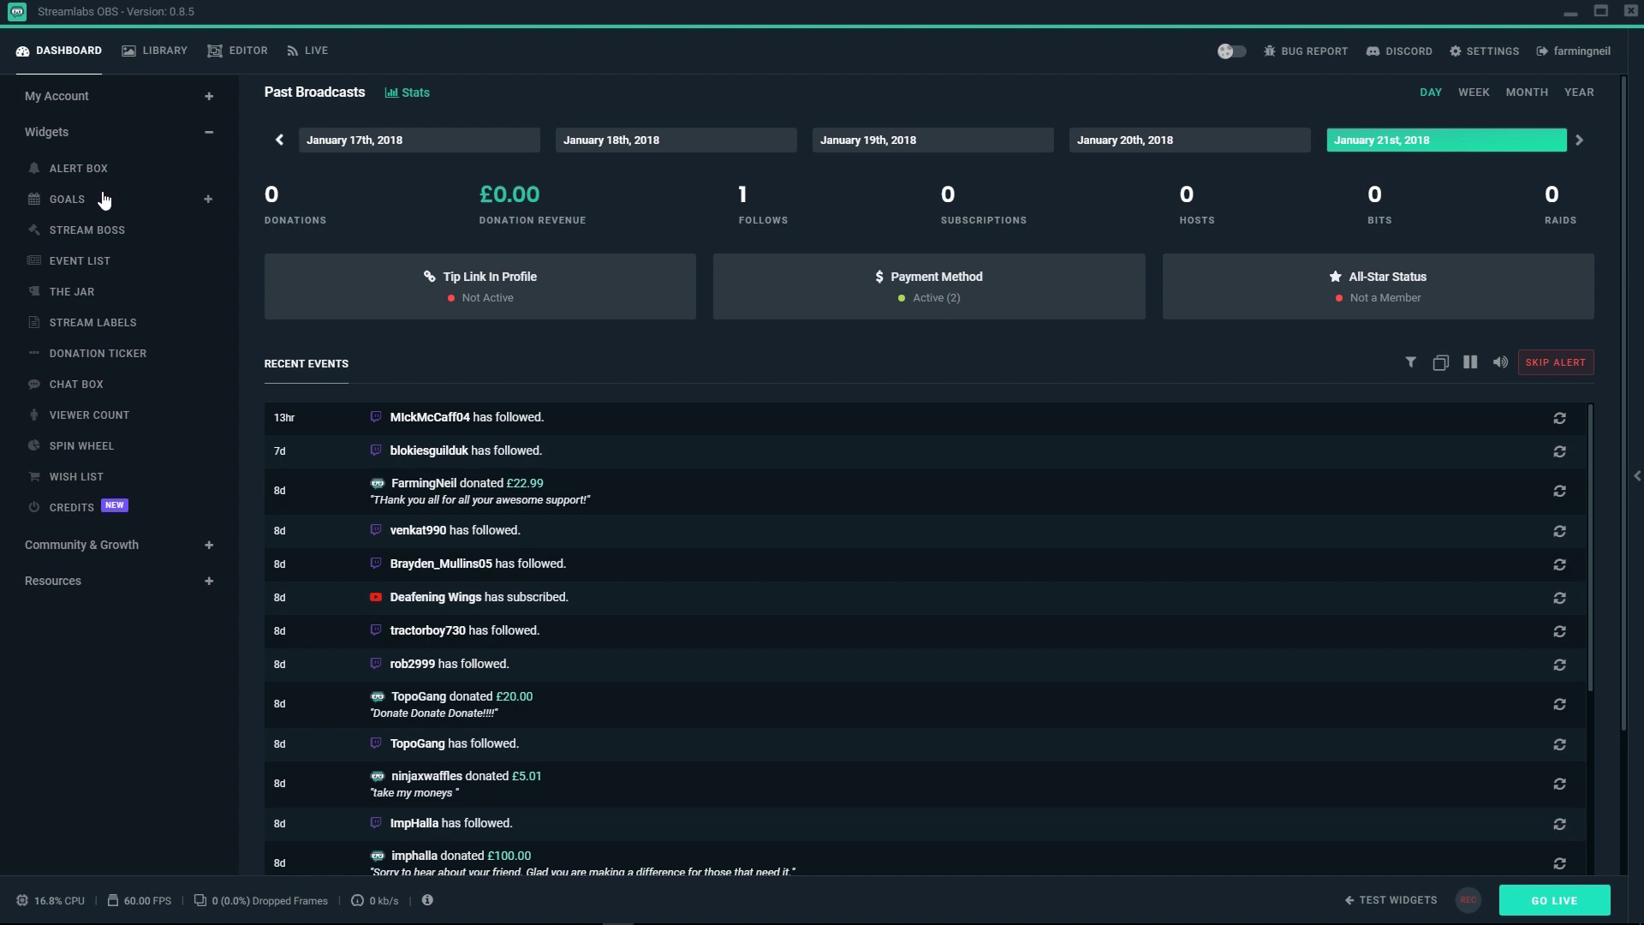
left_click(90, 265)
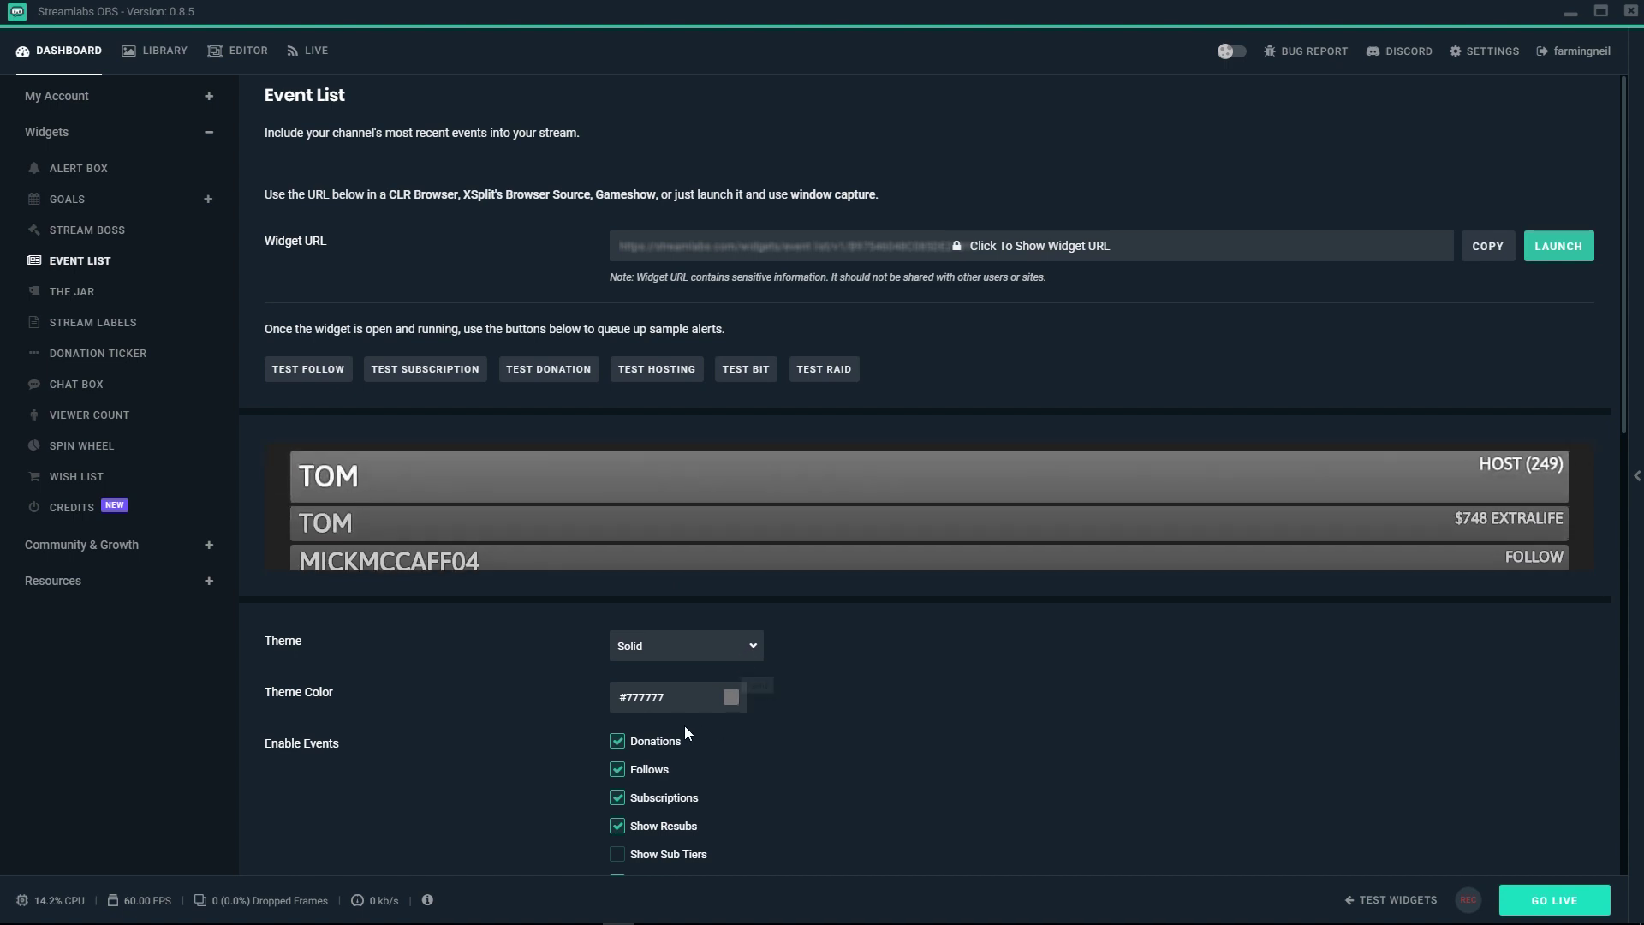
left_click(730, 696)
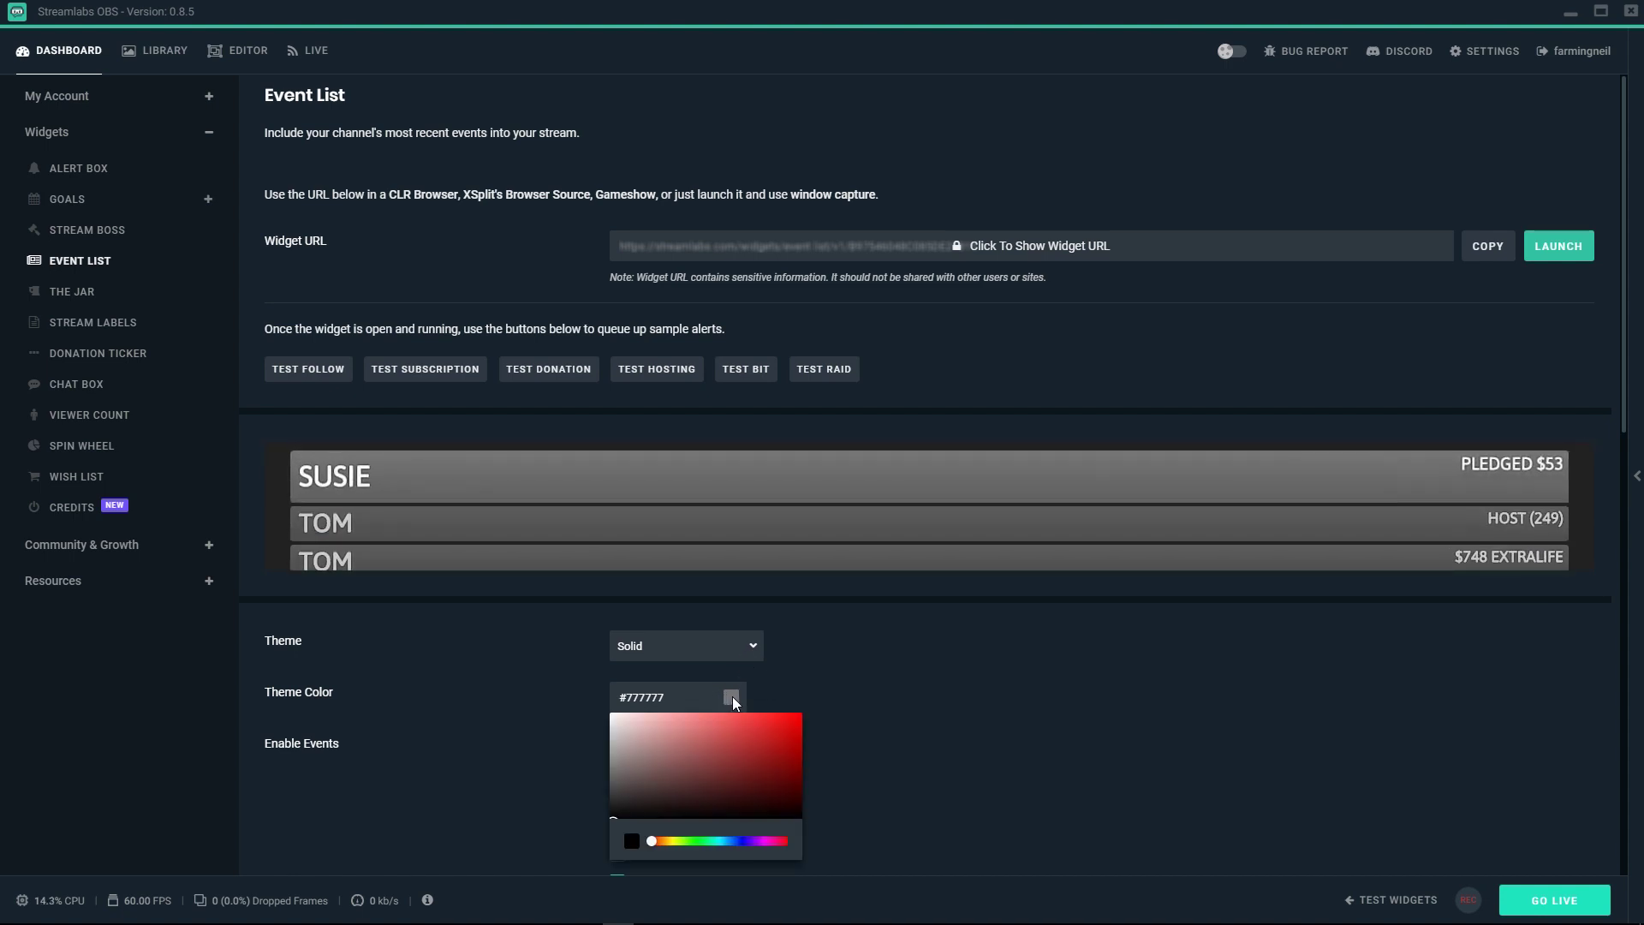
left_click(697, 841)
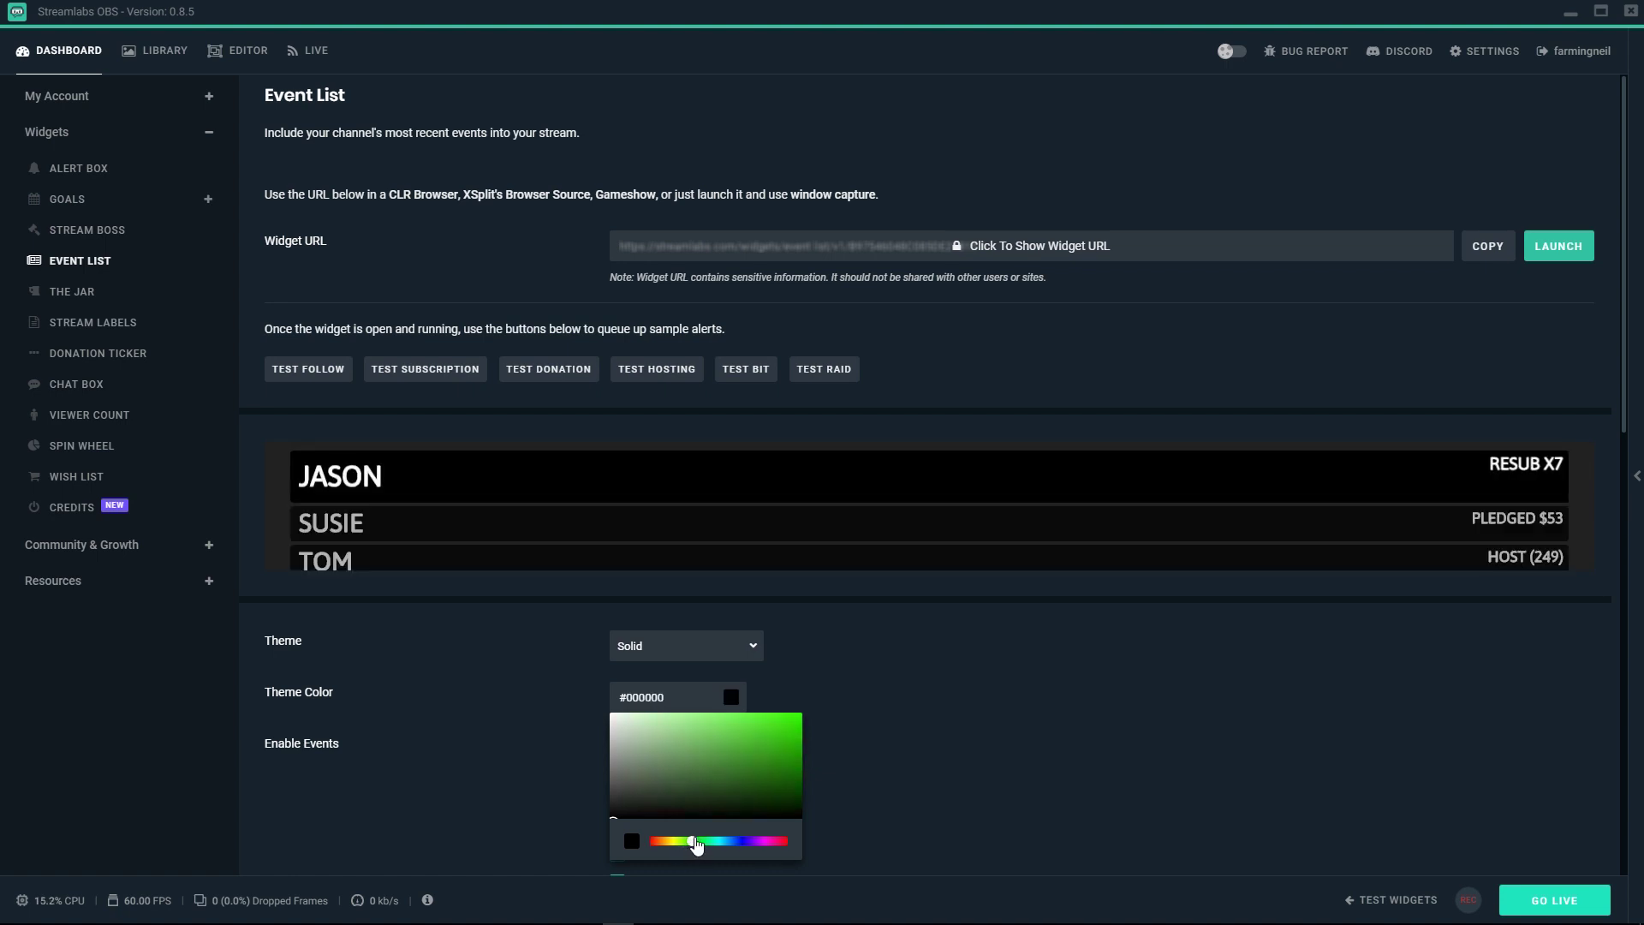
left_click(791, 764)
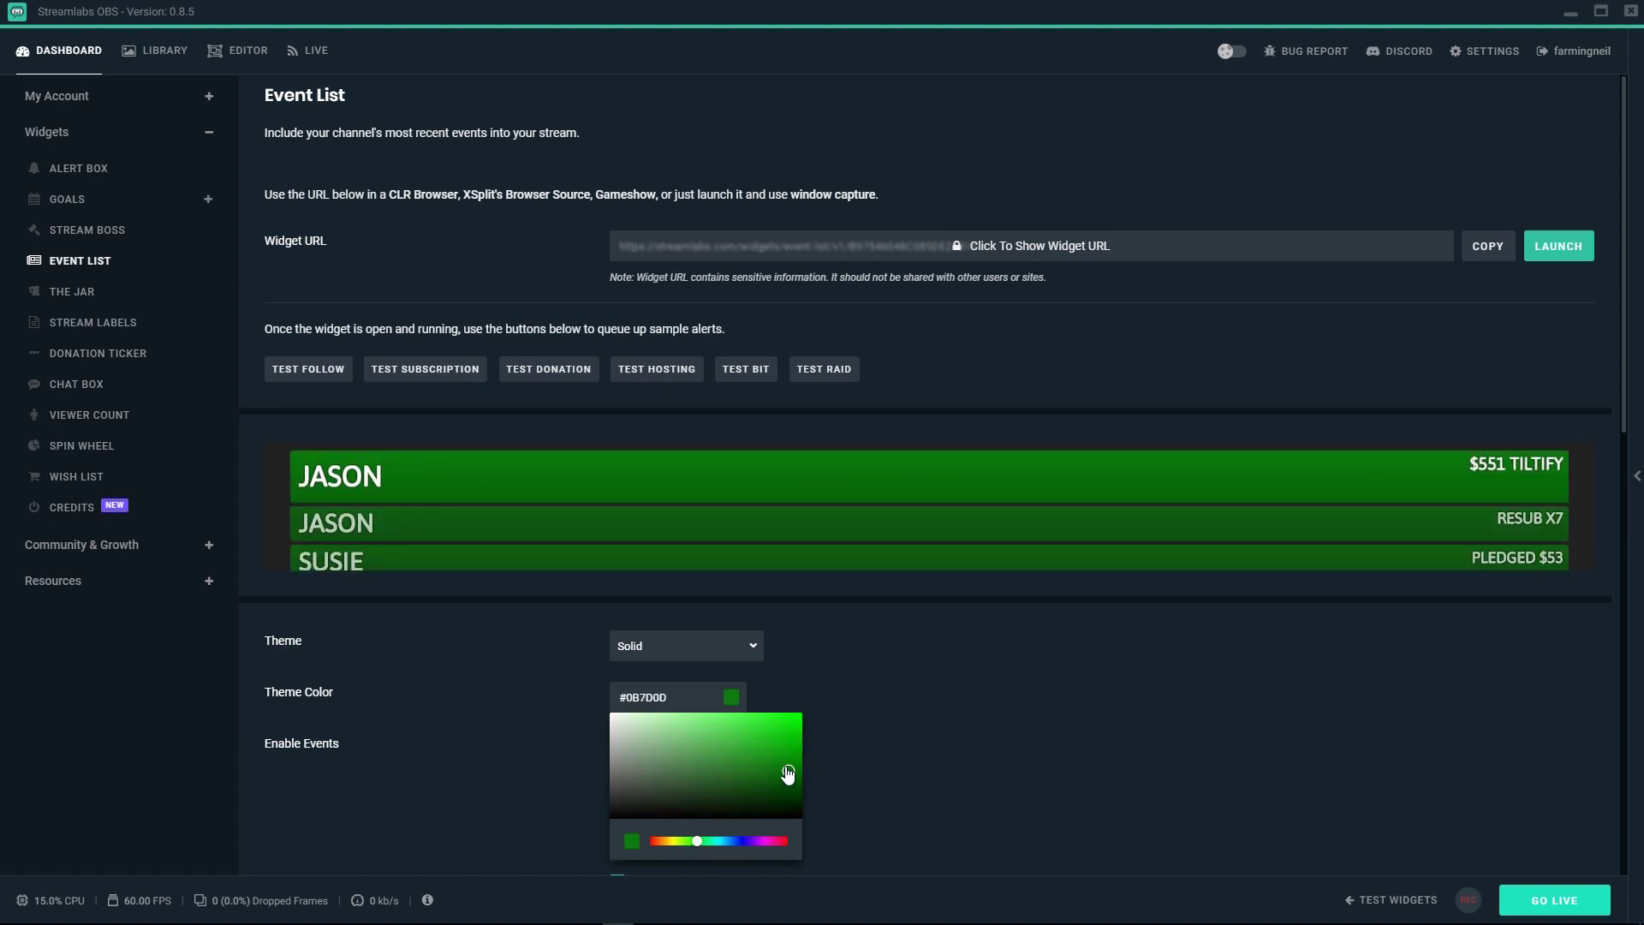
left_click(793, 764)
left_click(932, 750)
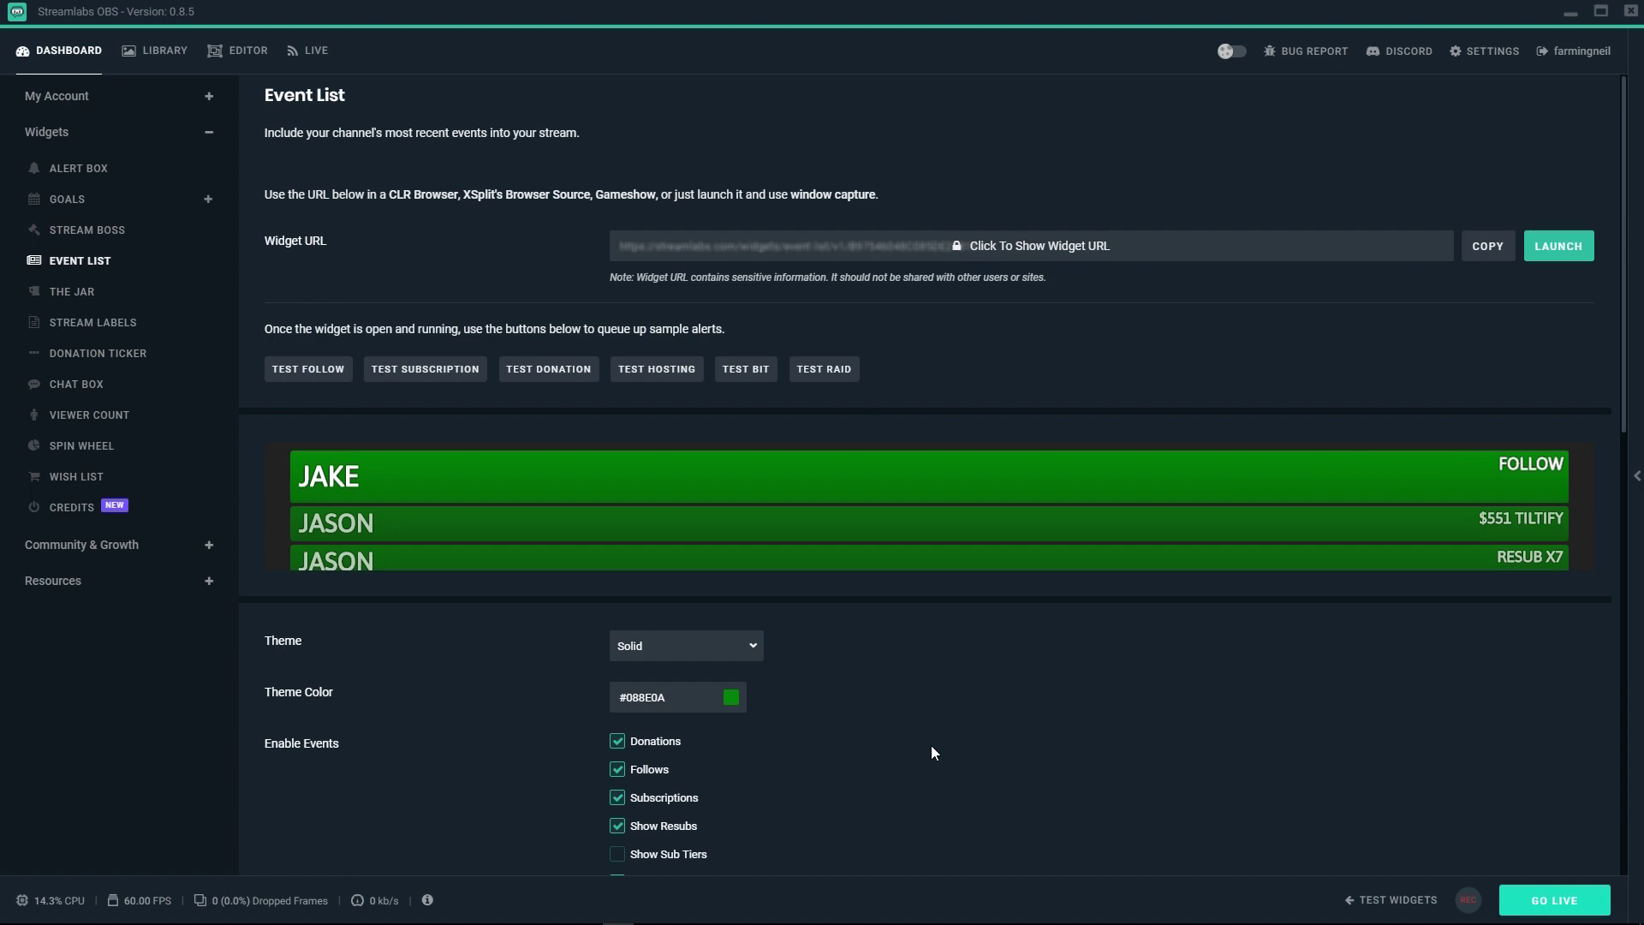
Save the Event List widget settings
scroll(932, 745, "down", 5)
scroll(928, 743, "down", 7)
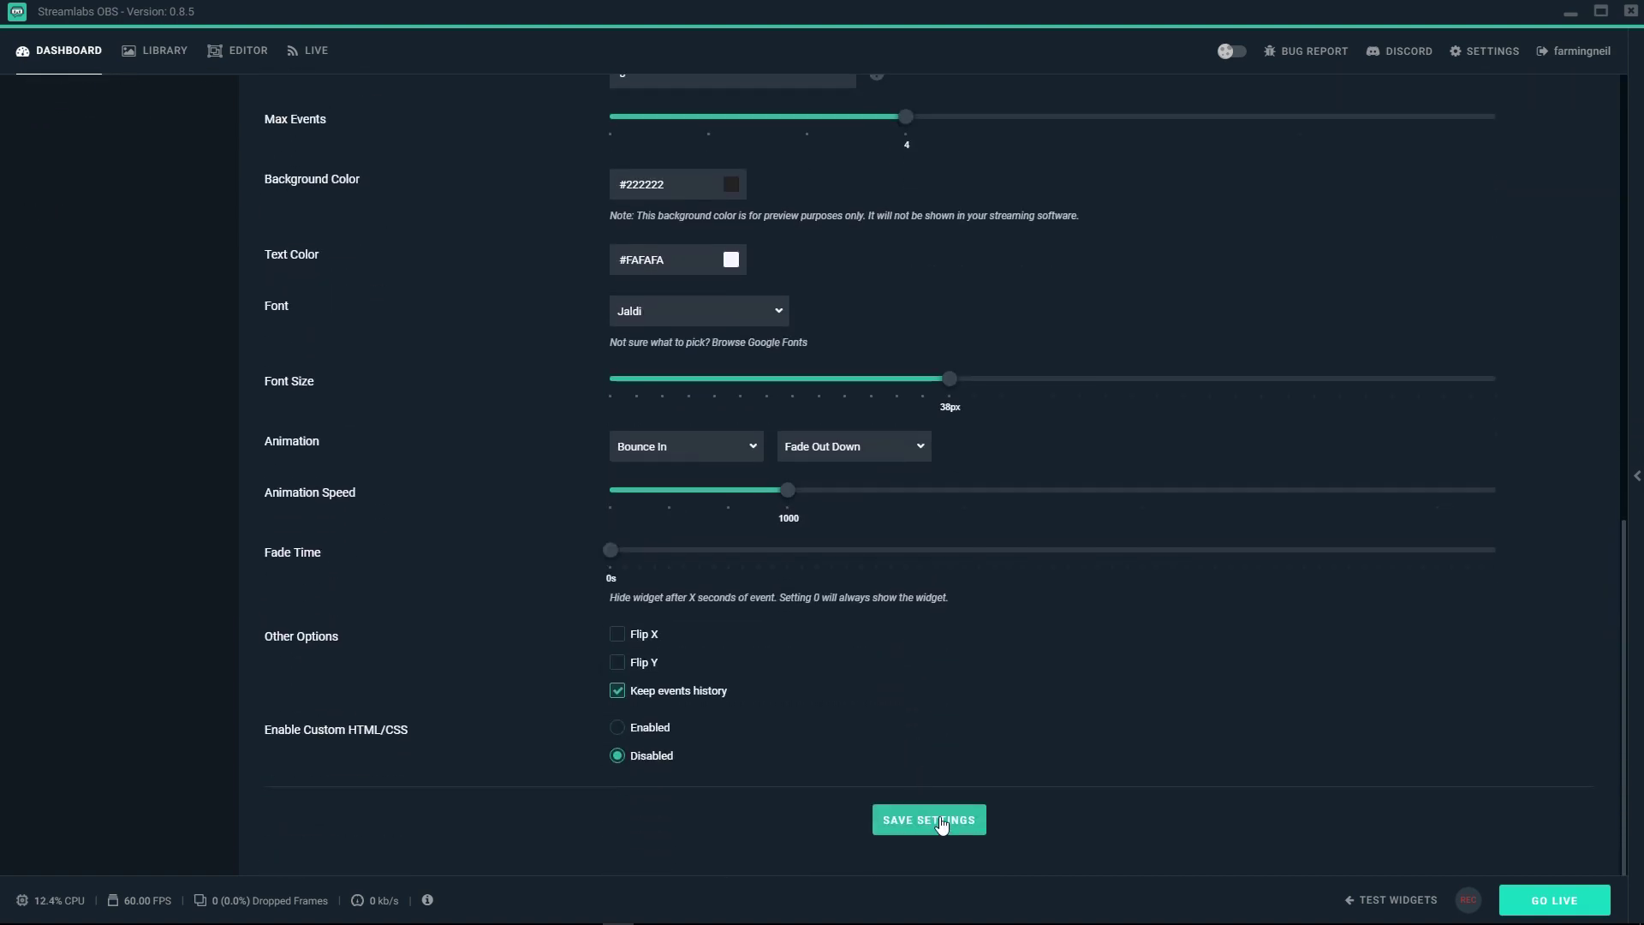
left_click(945, 826)
scroll(414, 462, "up", 7)
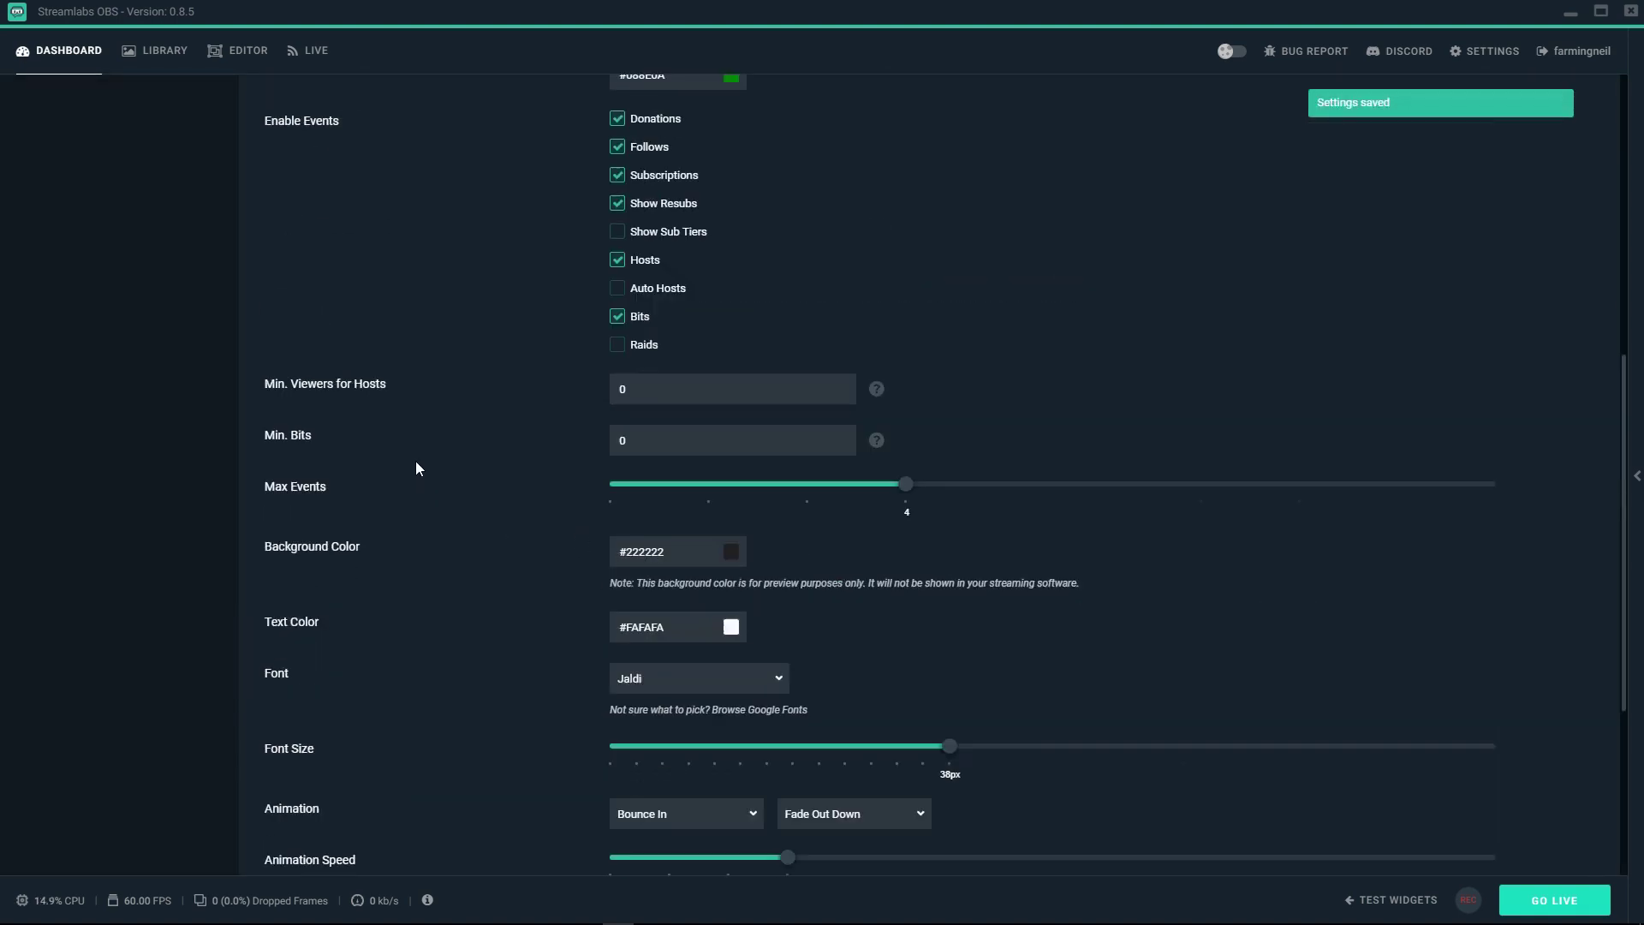
Go back to the Editor to see the green event list in the Live Scene
left_click(236, 50)
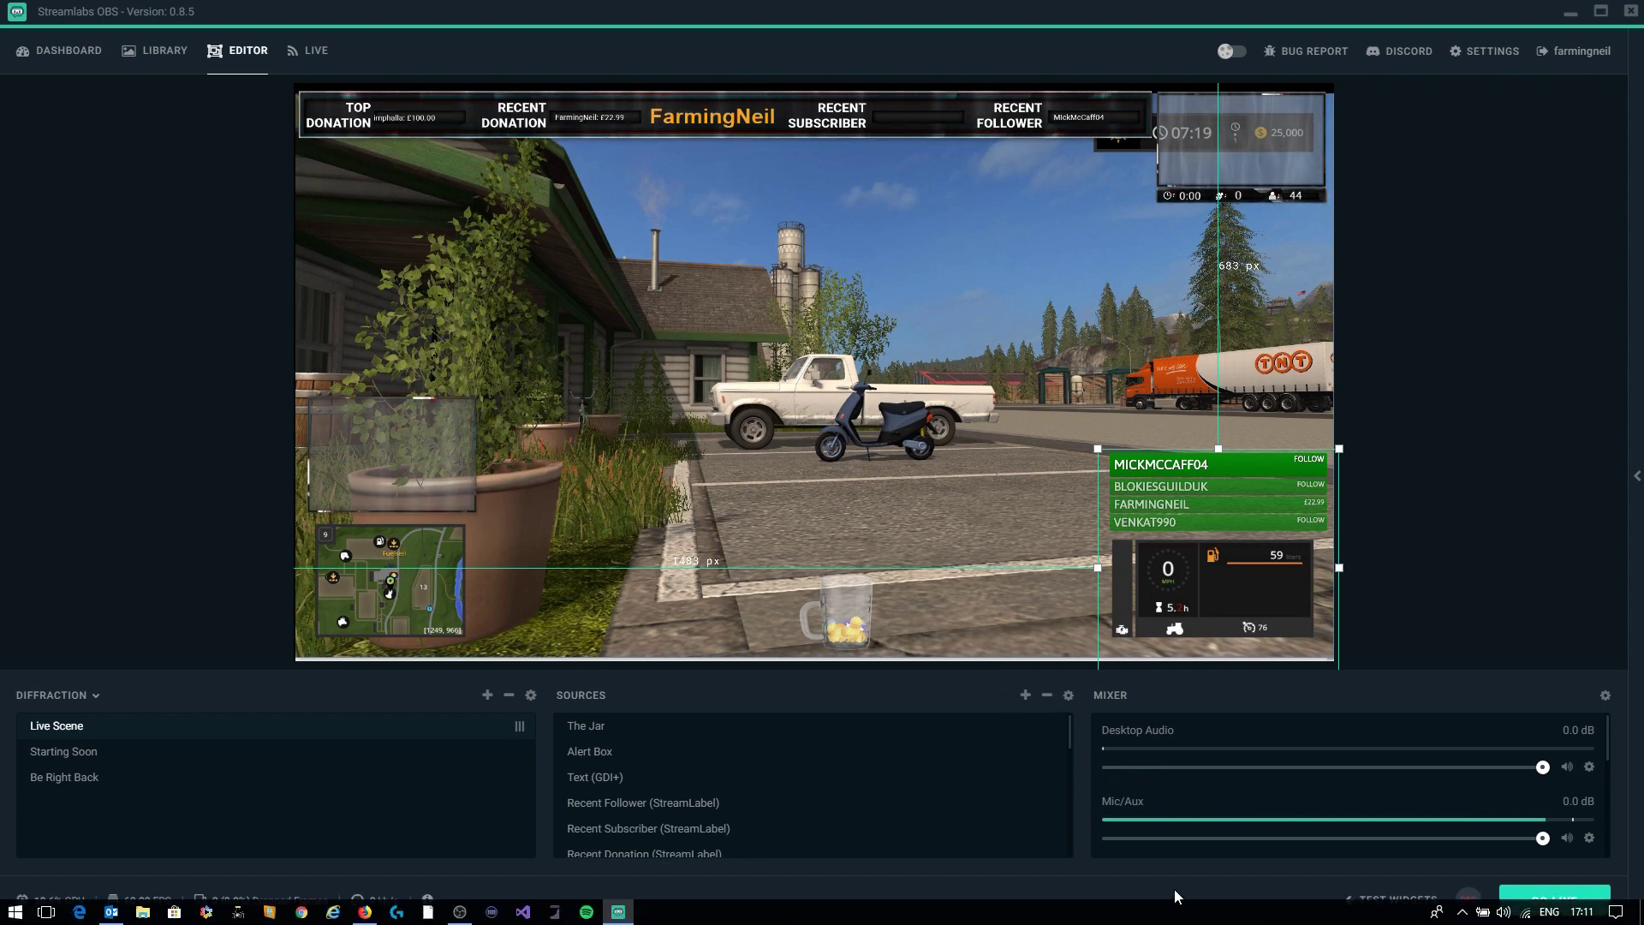
Fire two test follows plus subscription, donation, bits and host alerts, then switch to Live view
left_click(1395, 899)
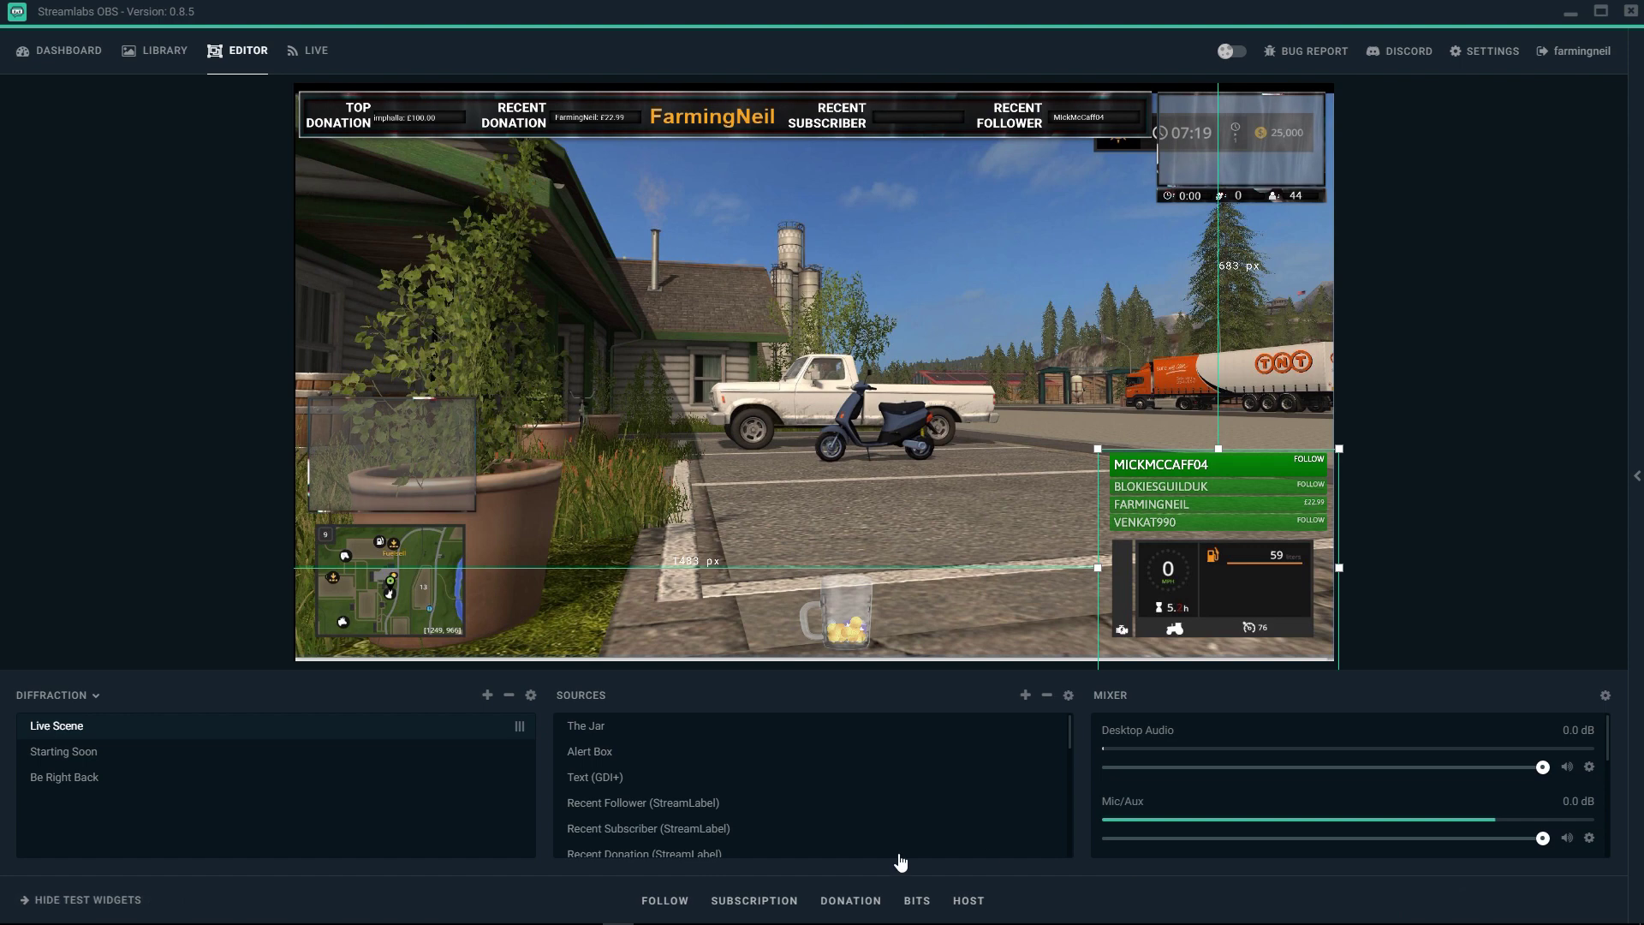
left_click(664, 900)
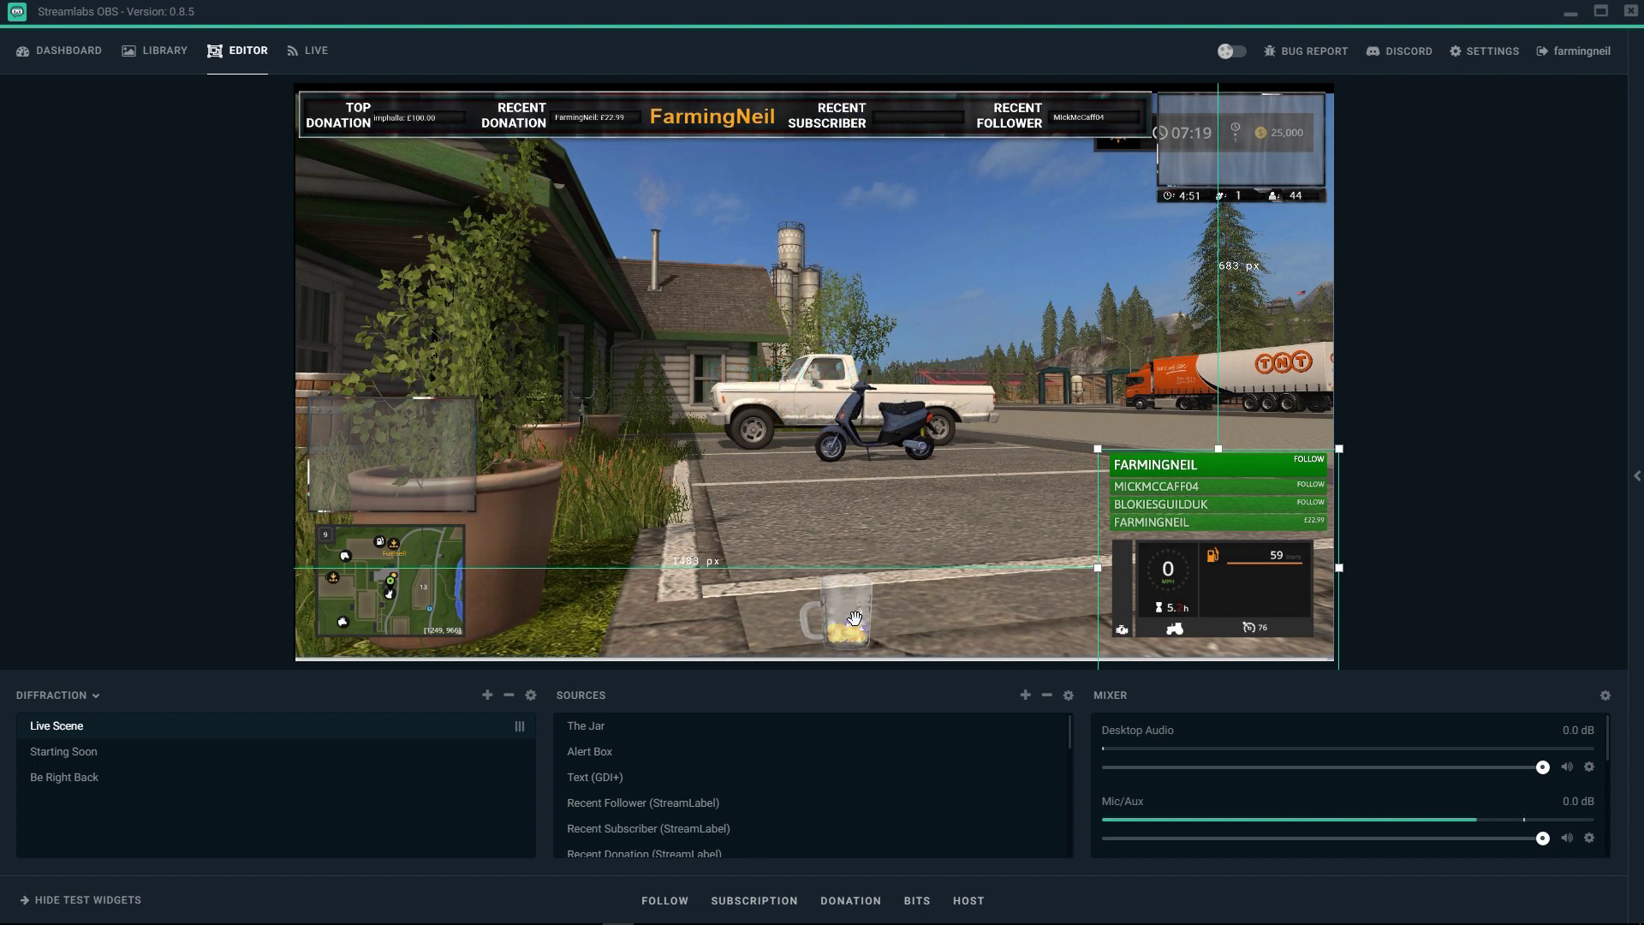
left_click(673, 901)
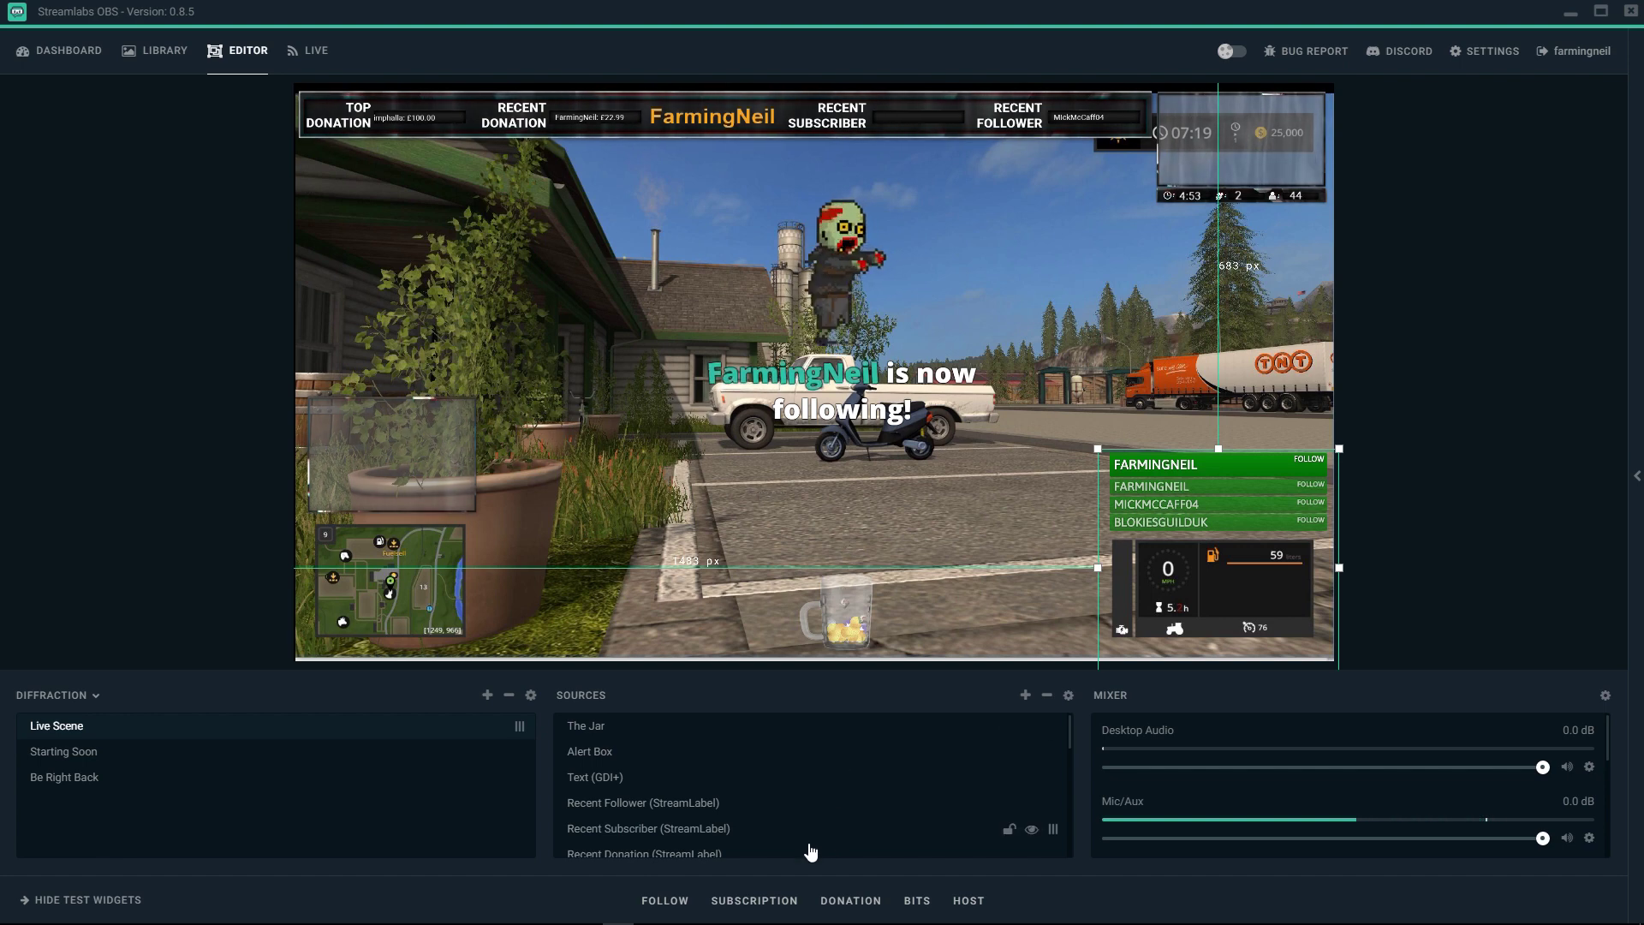
left_click(764, 901)
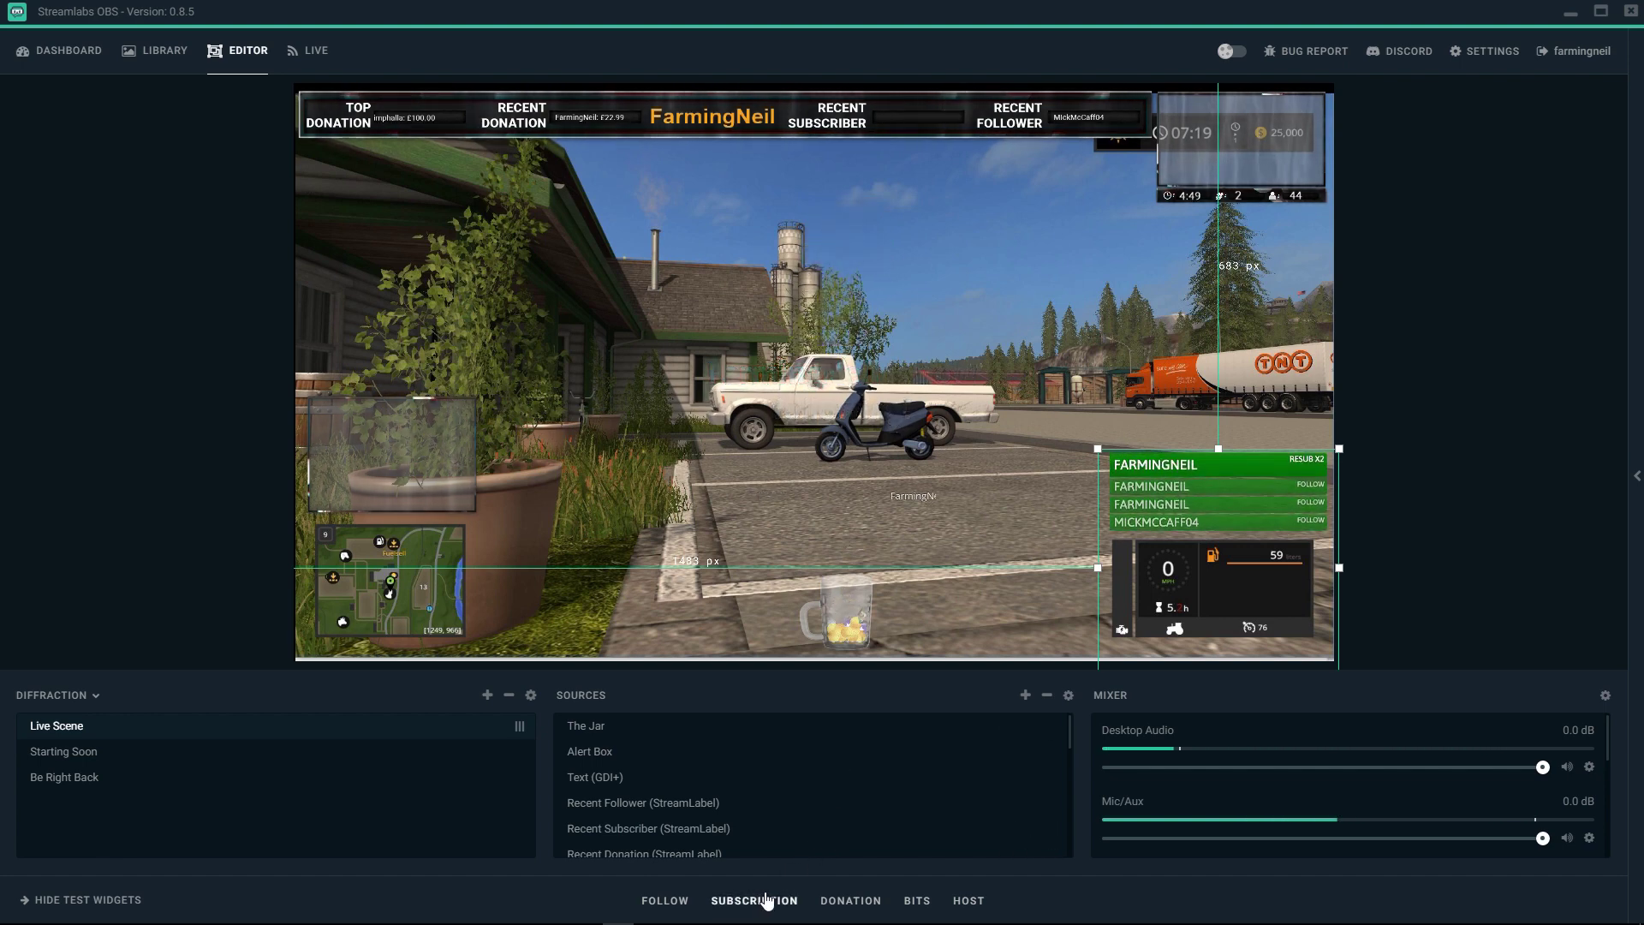
left_click(856, 901)
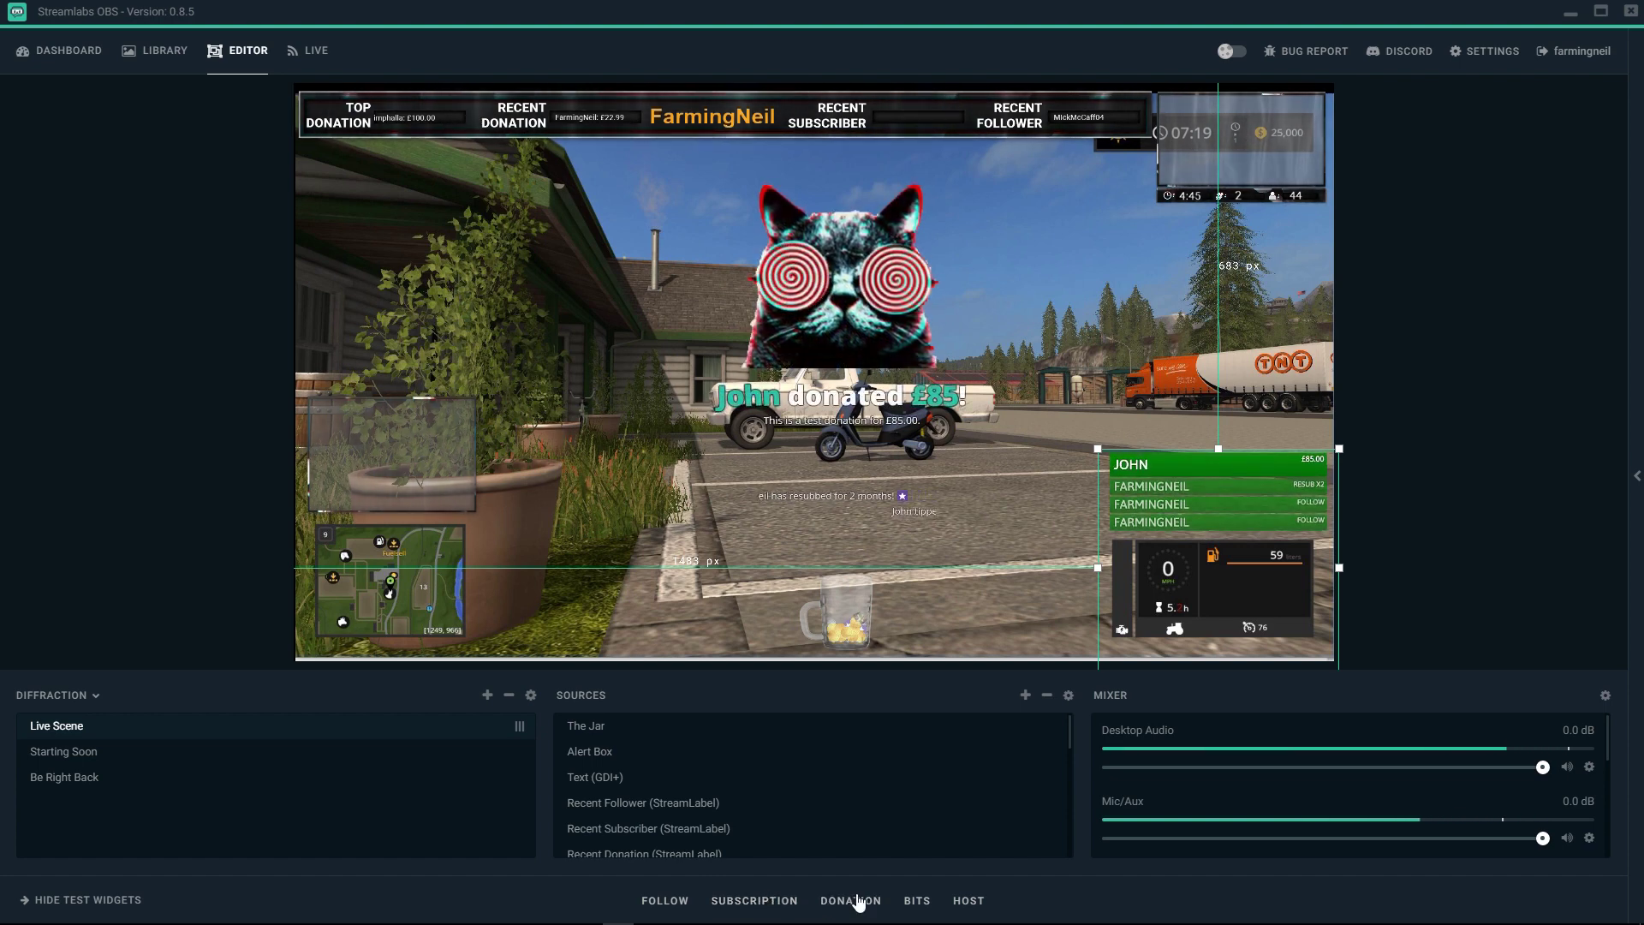
left_click(917, 901)
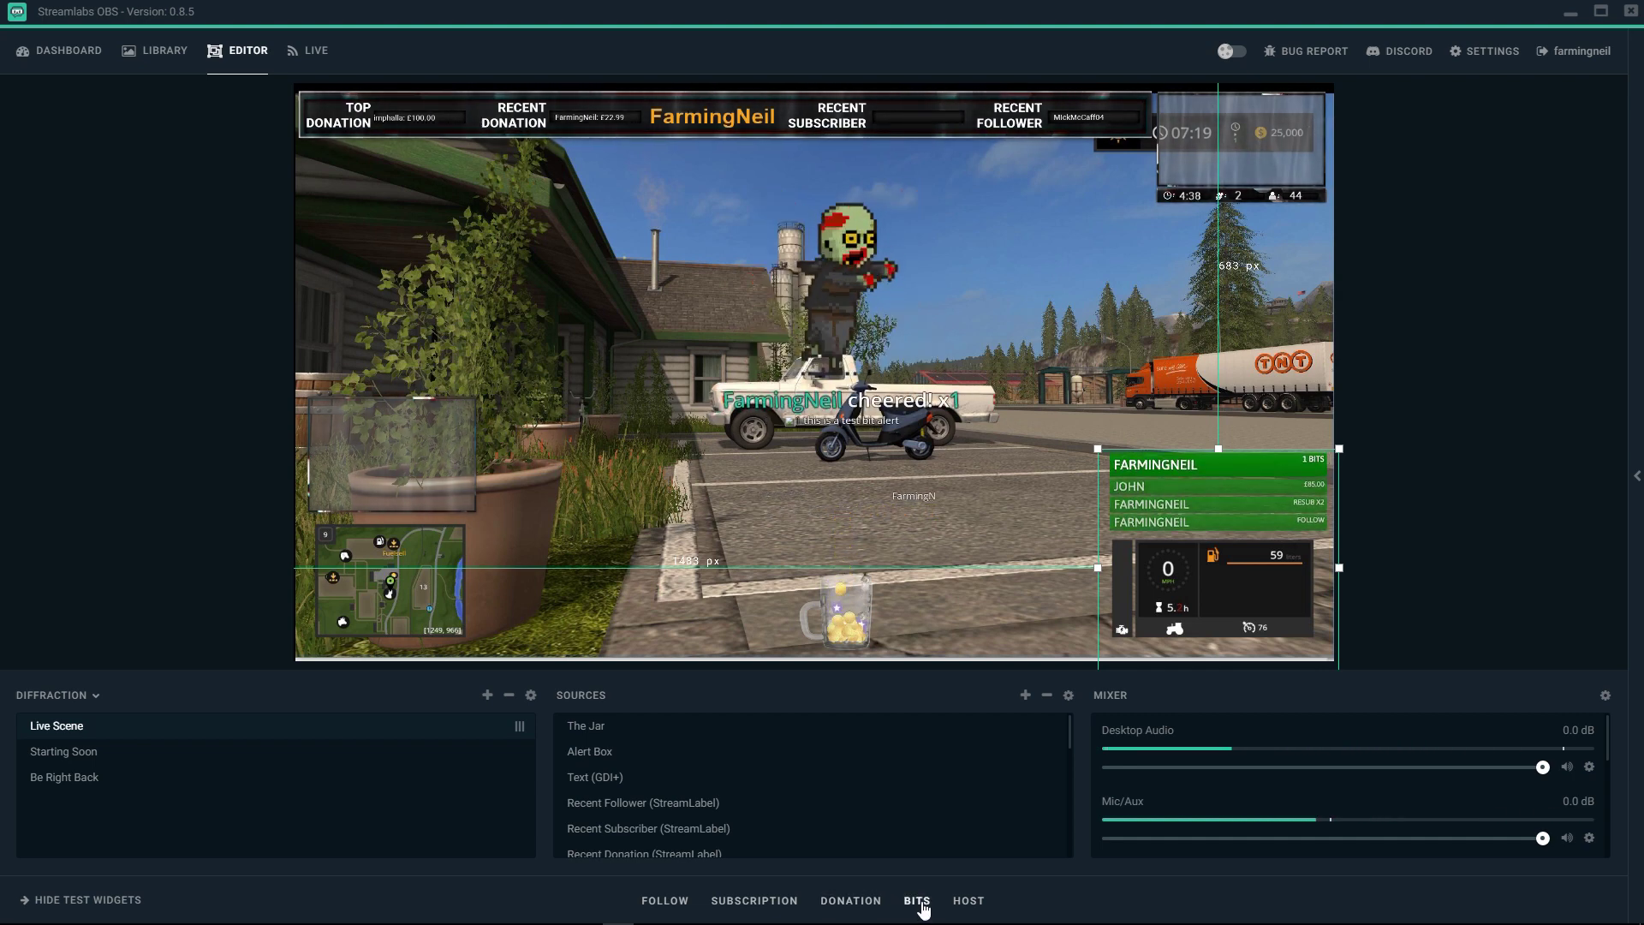
left_click(968, 901)
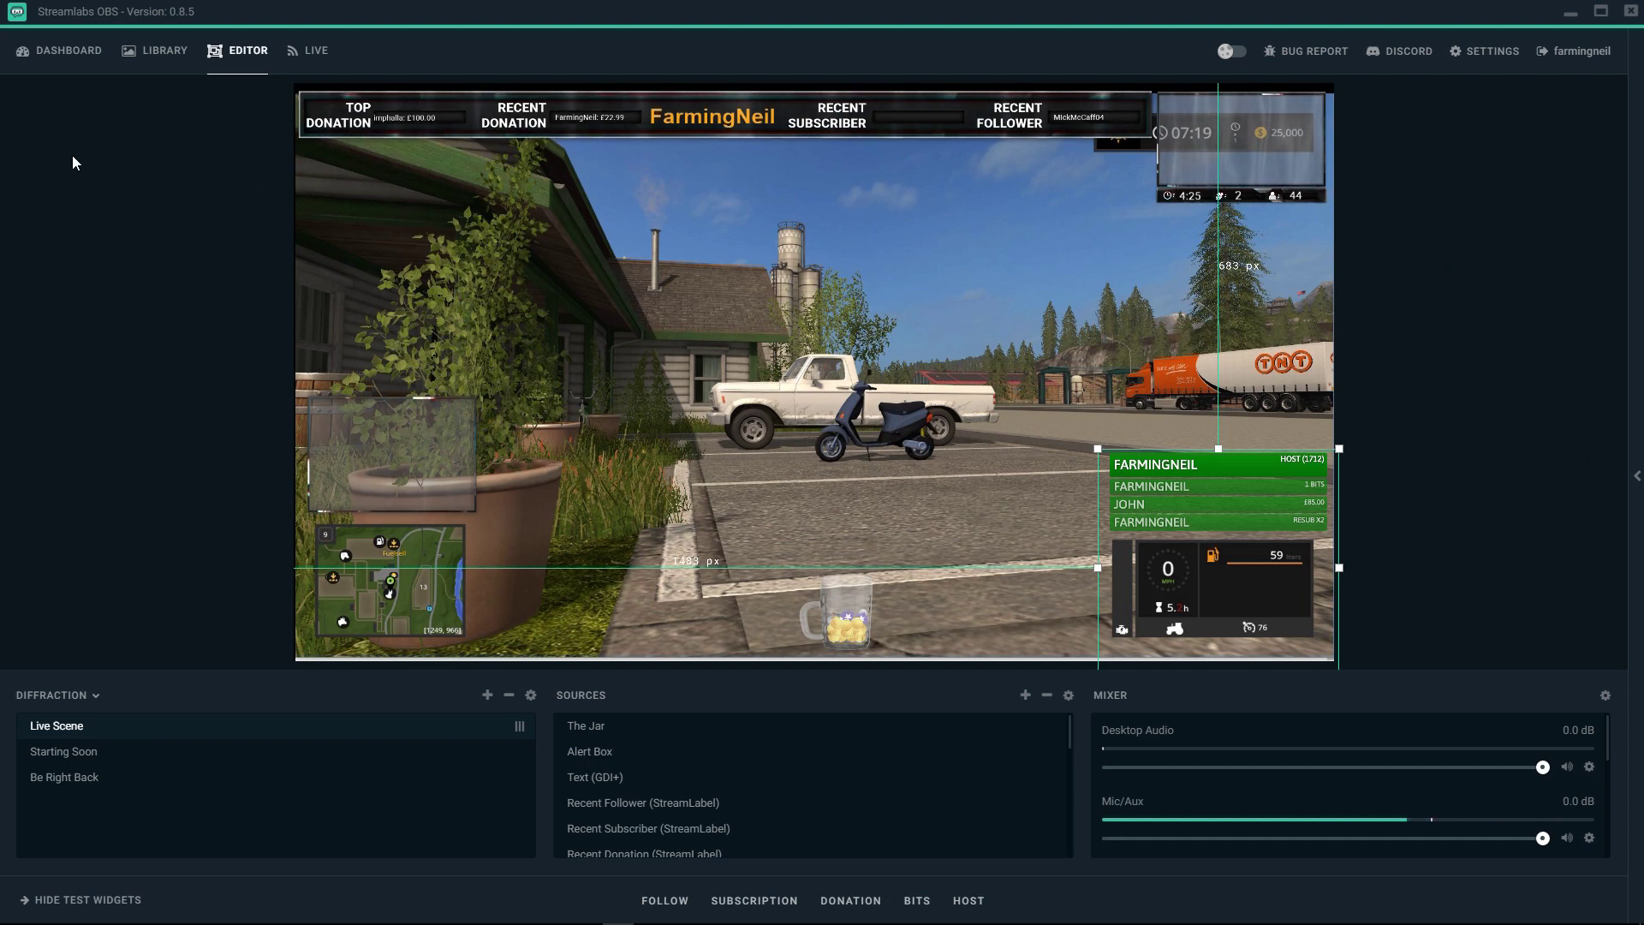
left_click(313, 58)
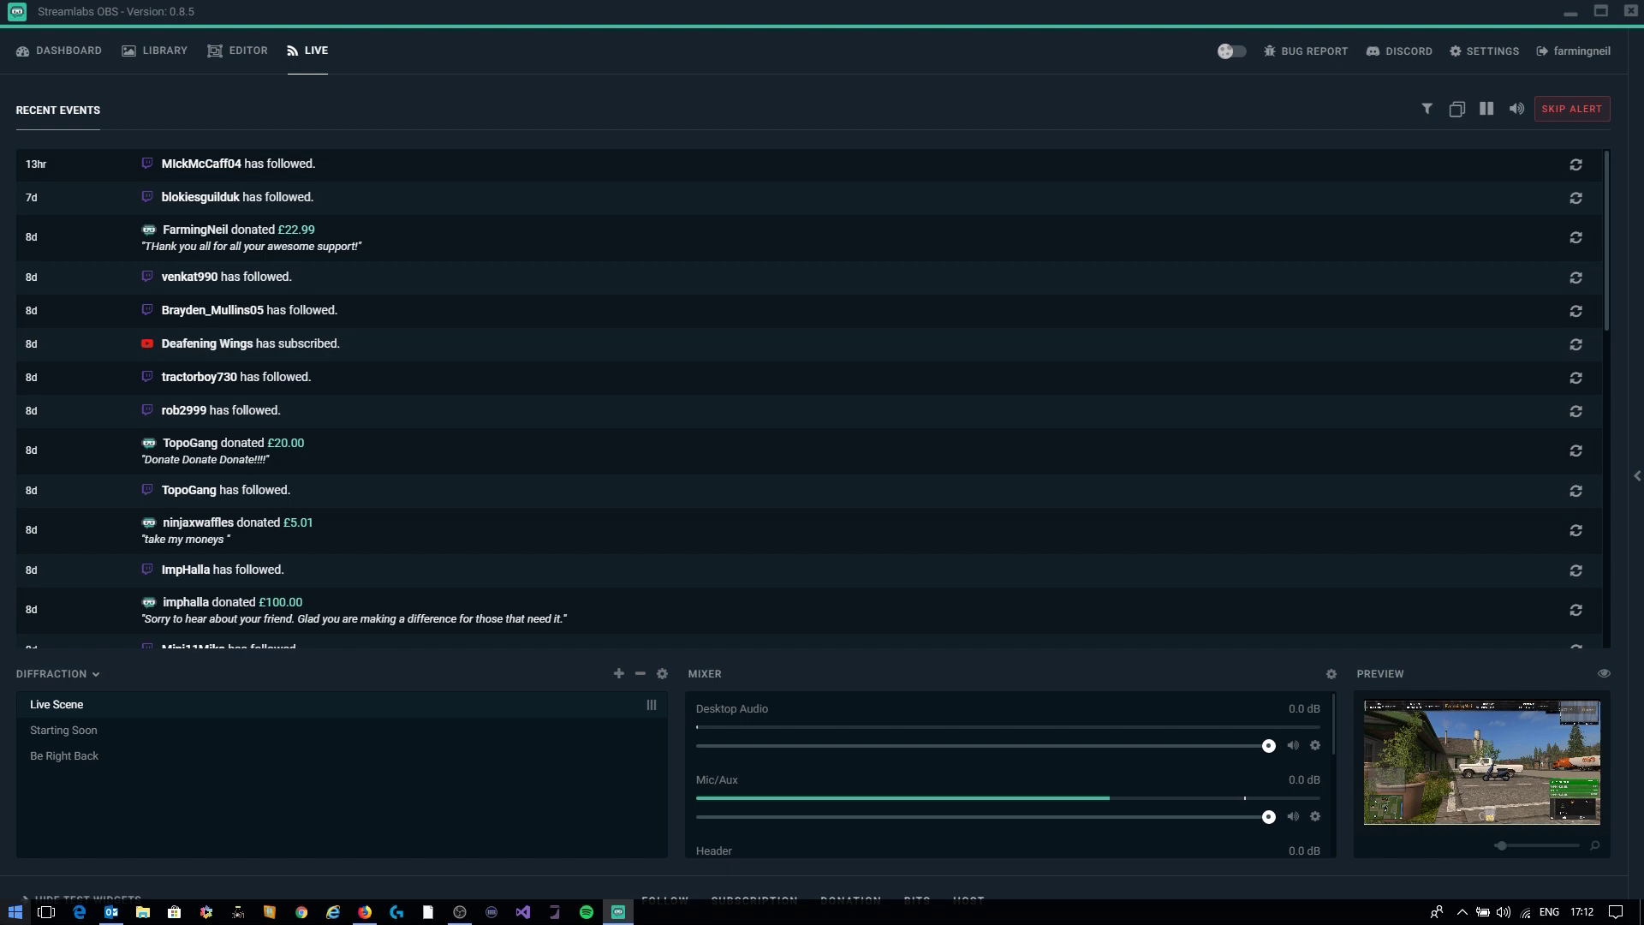
Hide the test widgets, start recording and open the stream chat panel
left_click(53, 899)
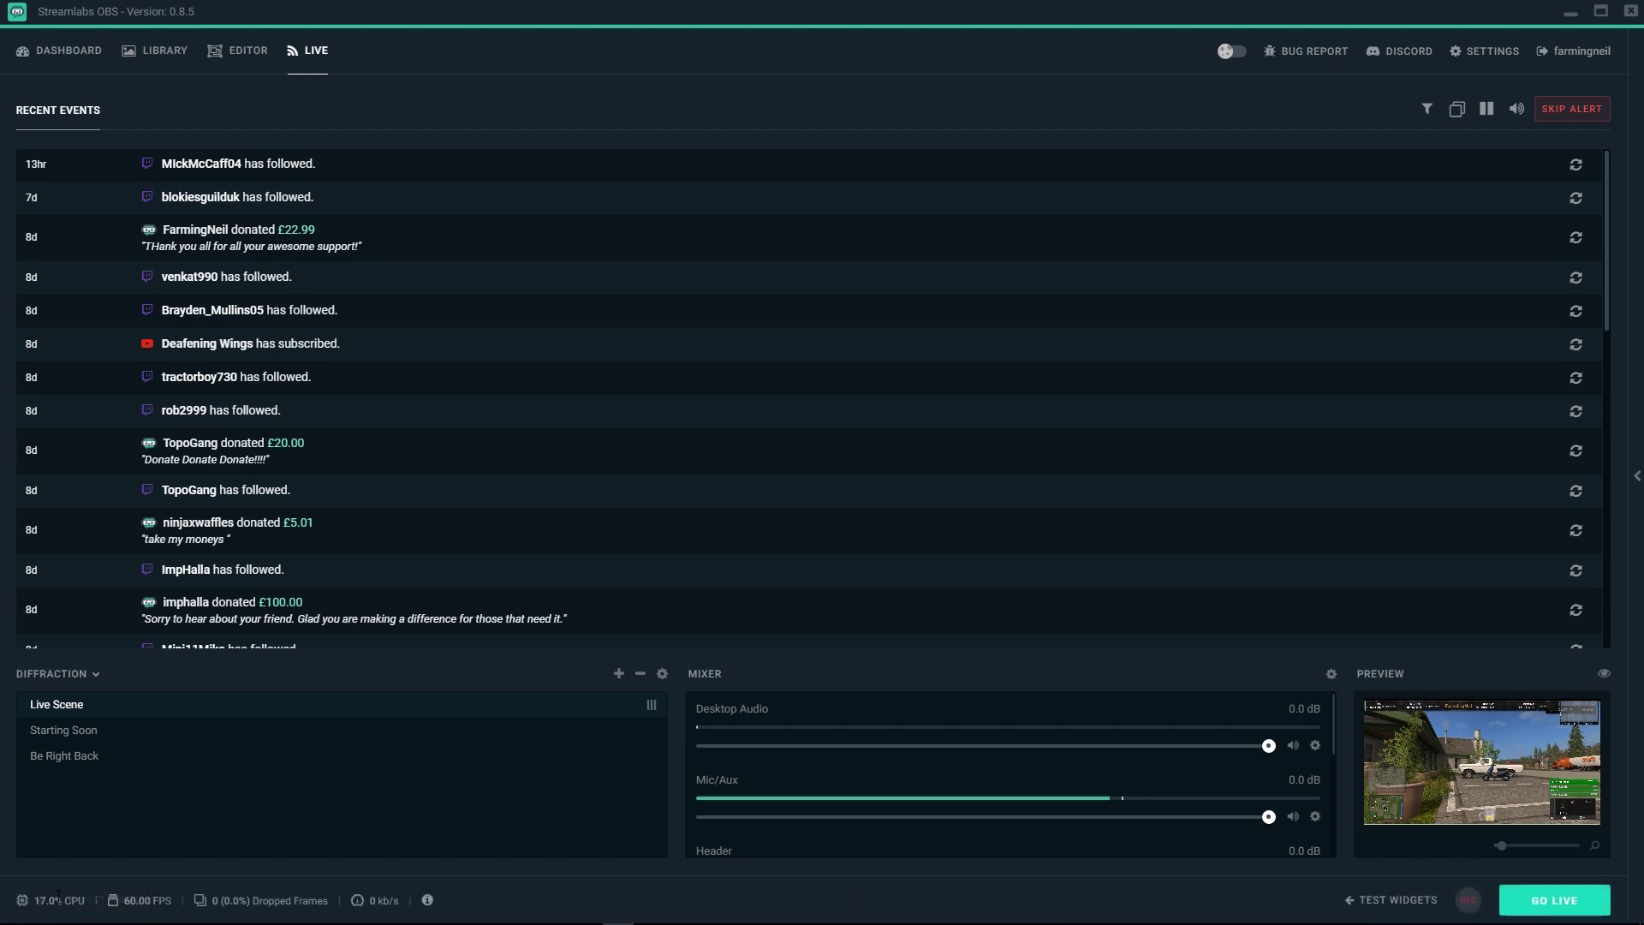
left_click(1466, 899)
left_click(1637, 480)
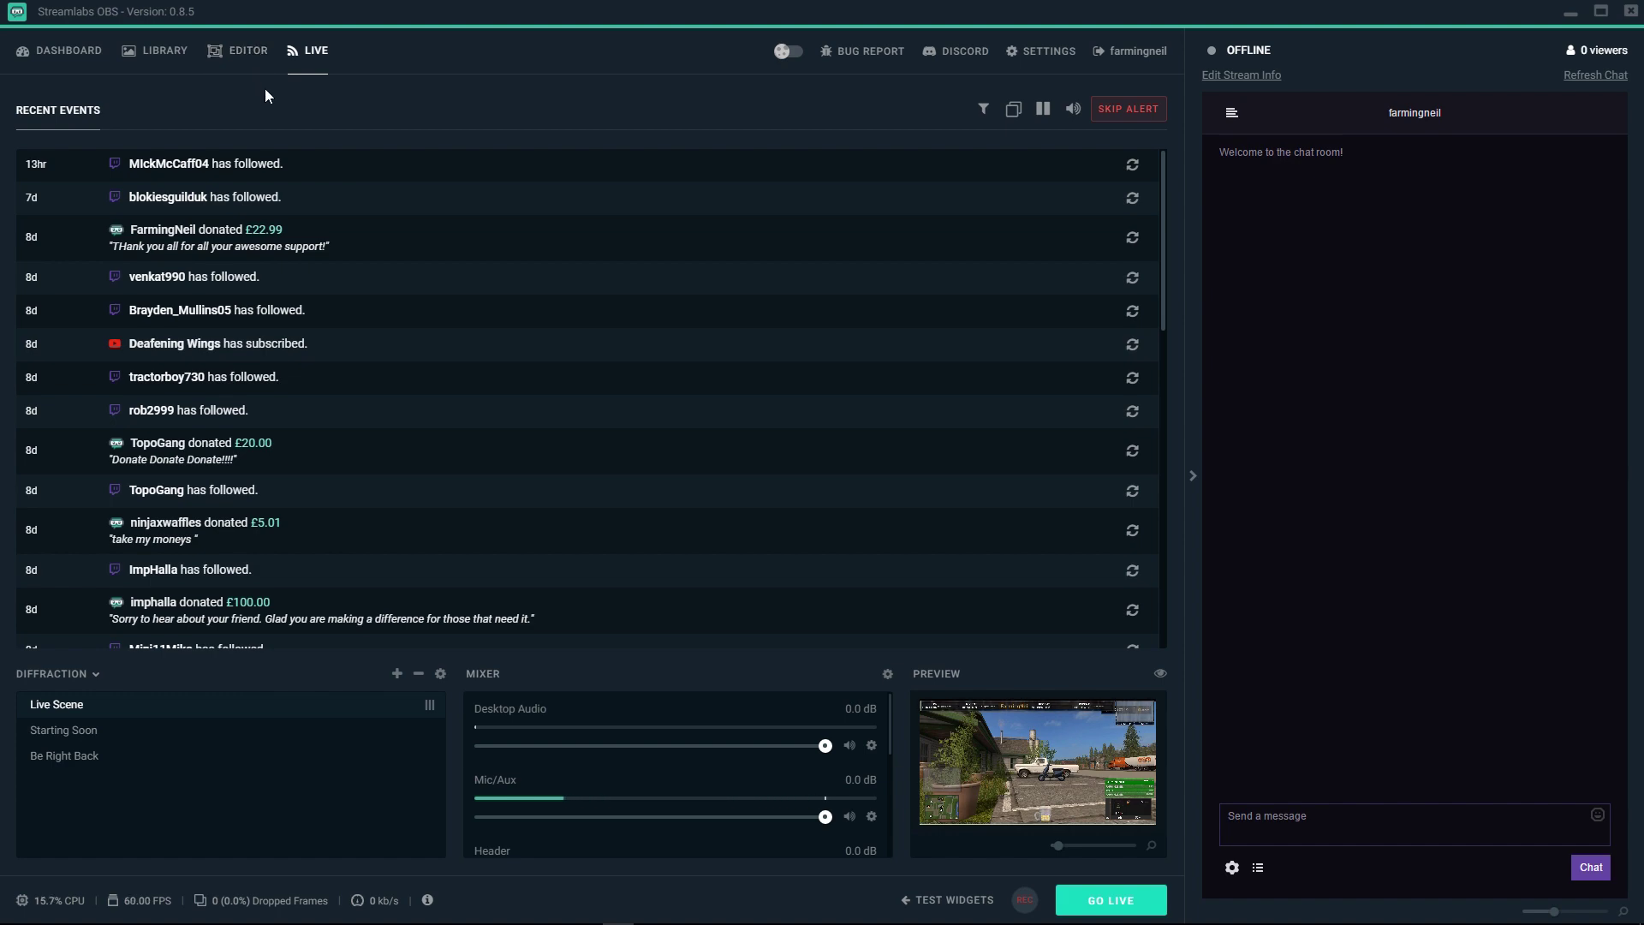
Switch to the Editor and collapse the chat panel so the preview fills the window
left_click(254, 52)
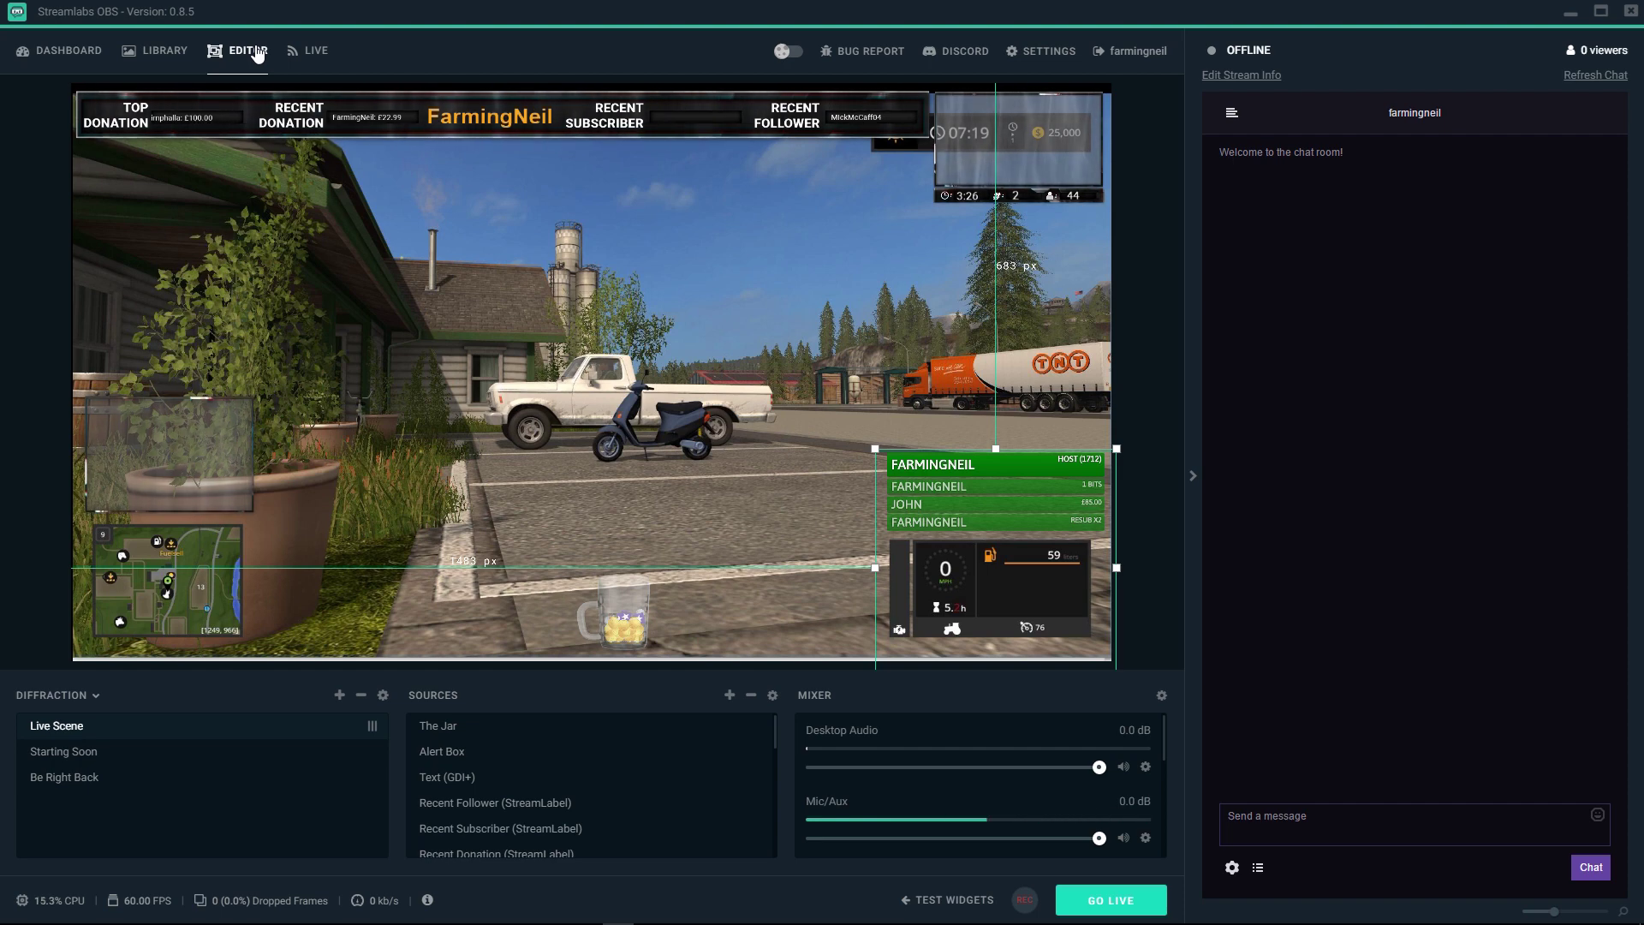
left_click(1192, 479)
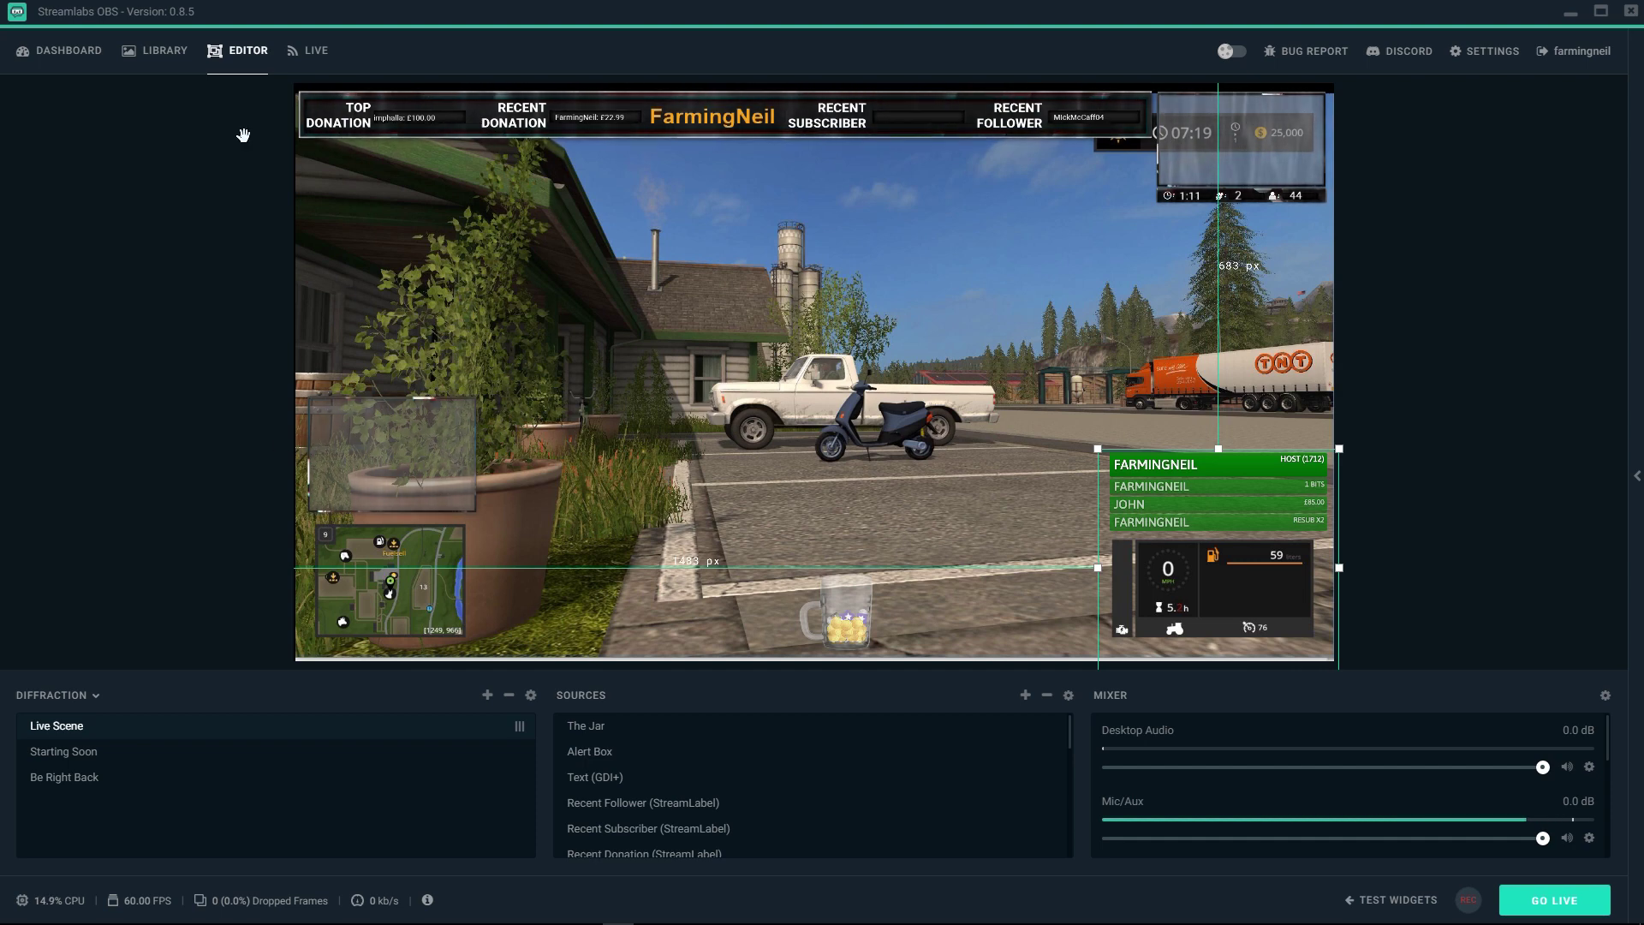
left_click(41, 51)
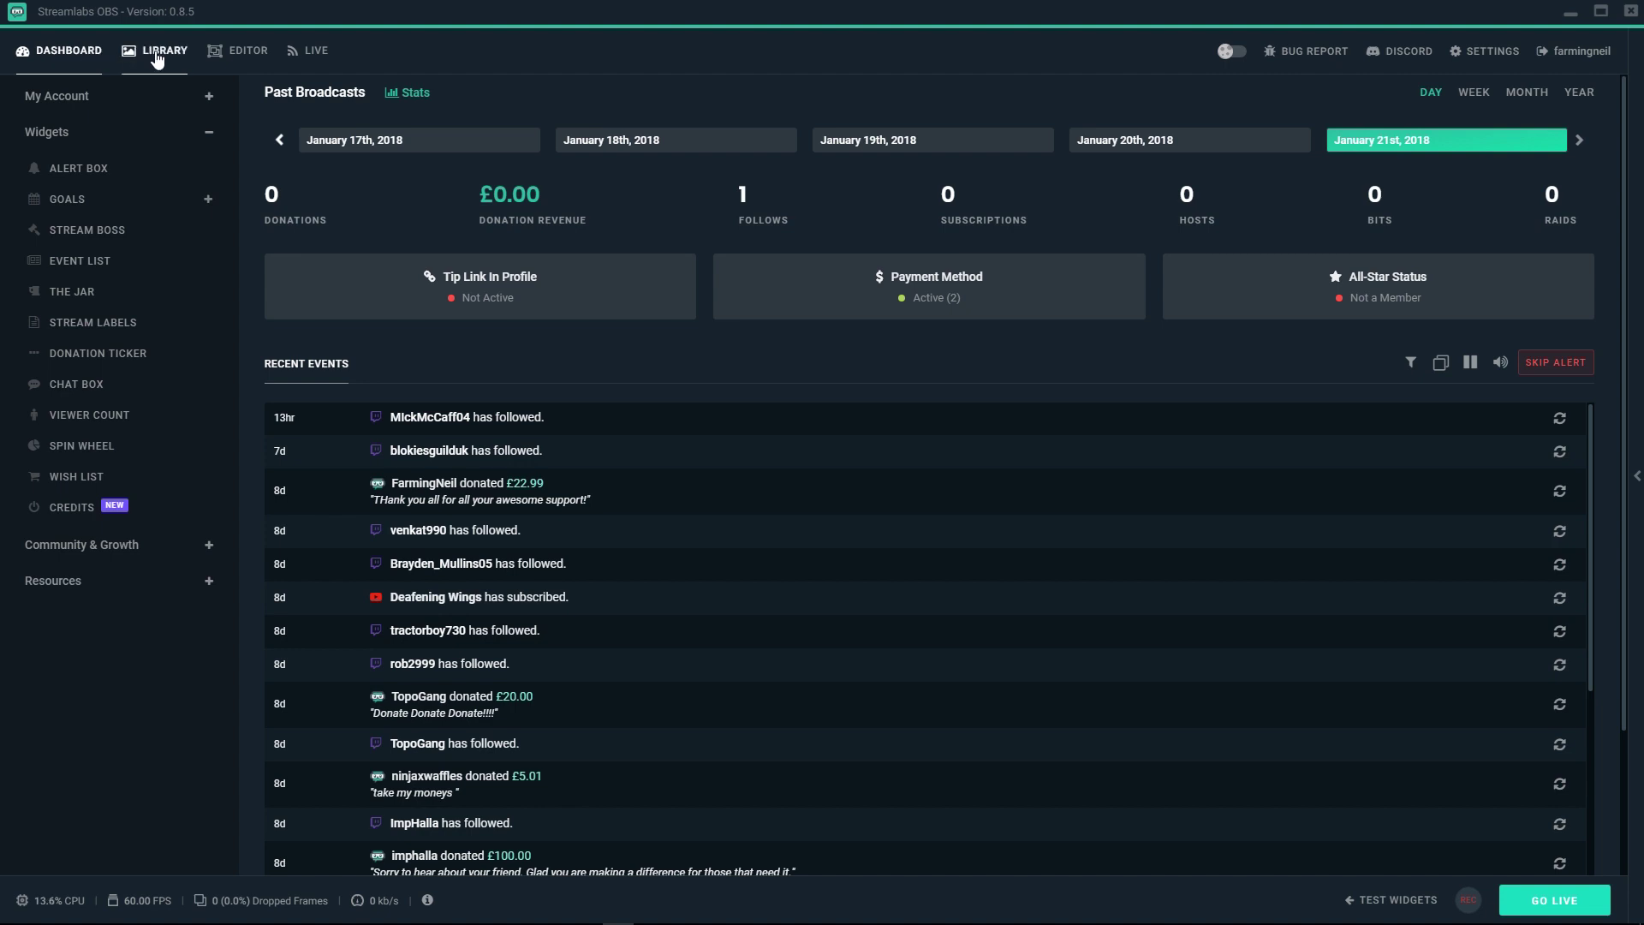
left_click(157, 57)
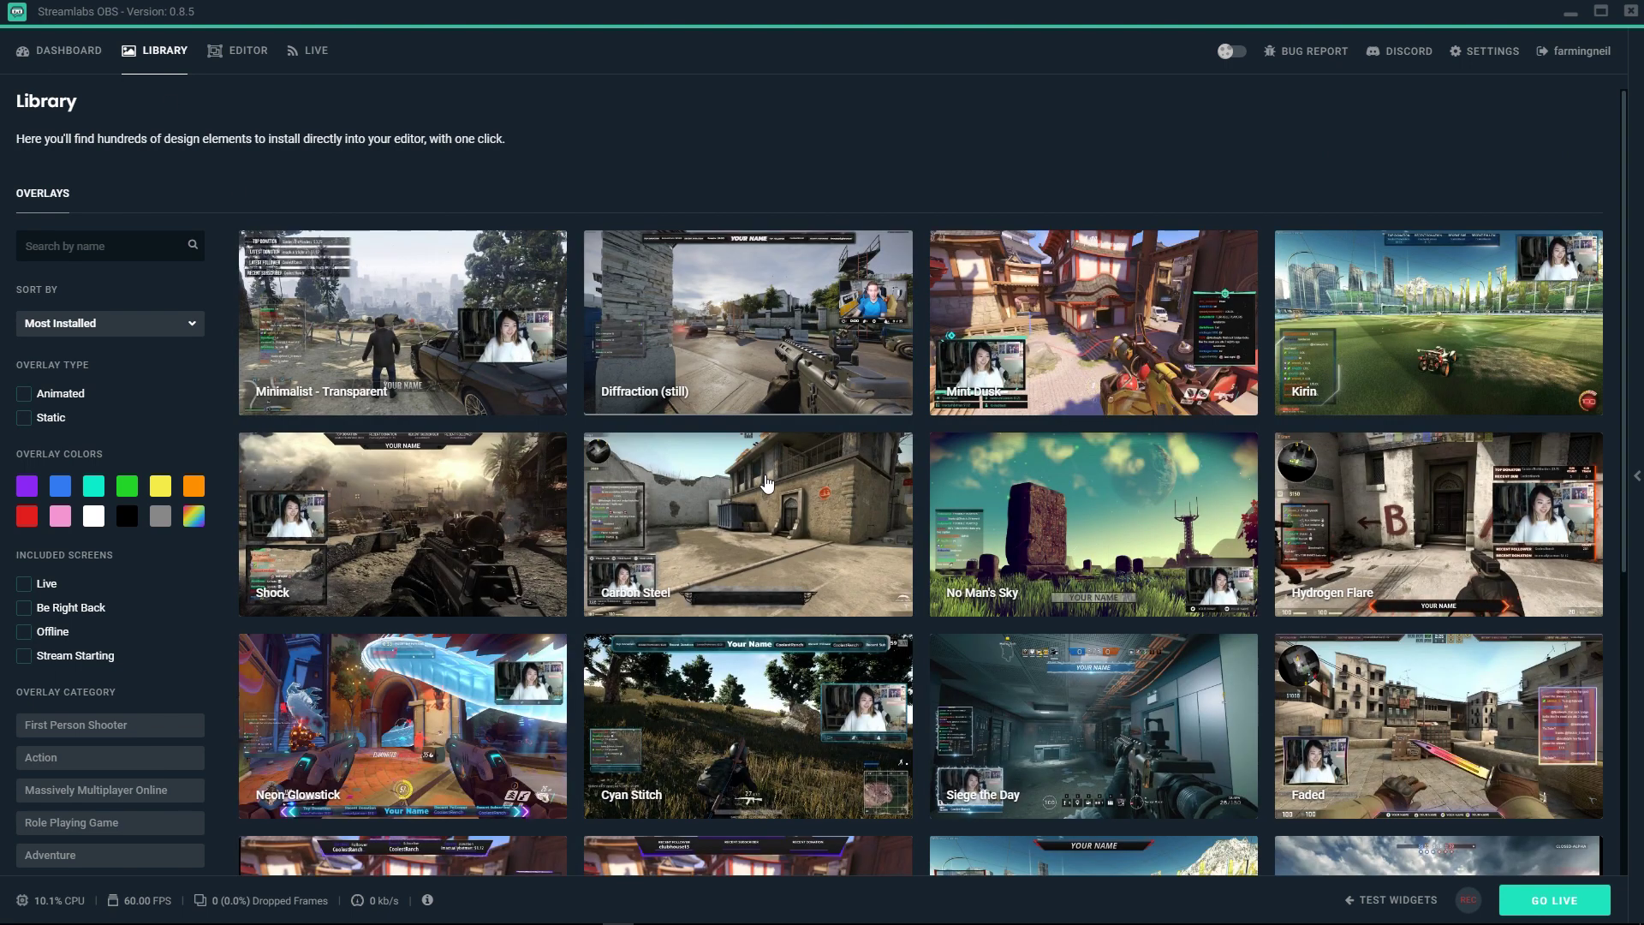
scroll(1064, 606, "down", 6)
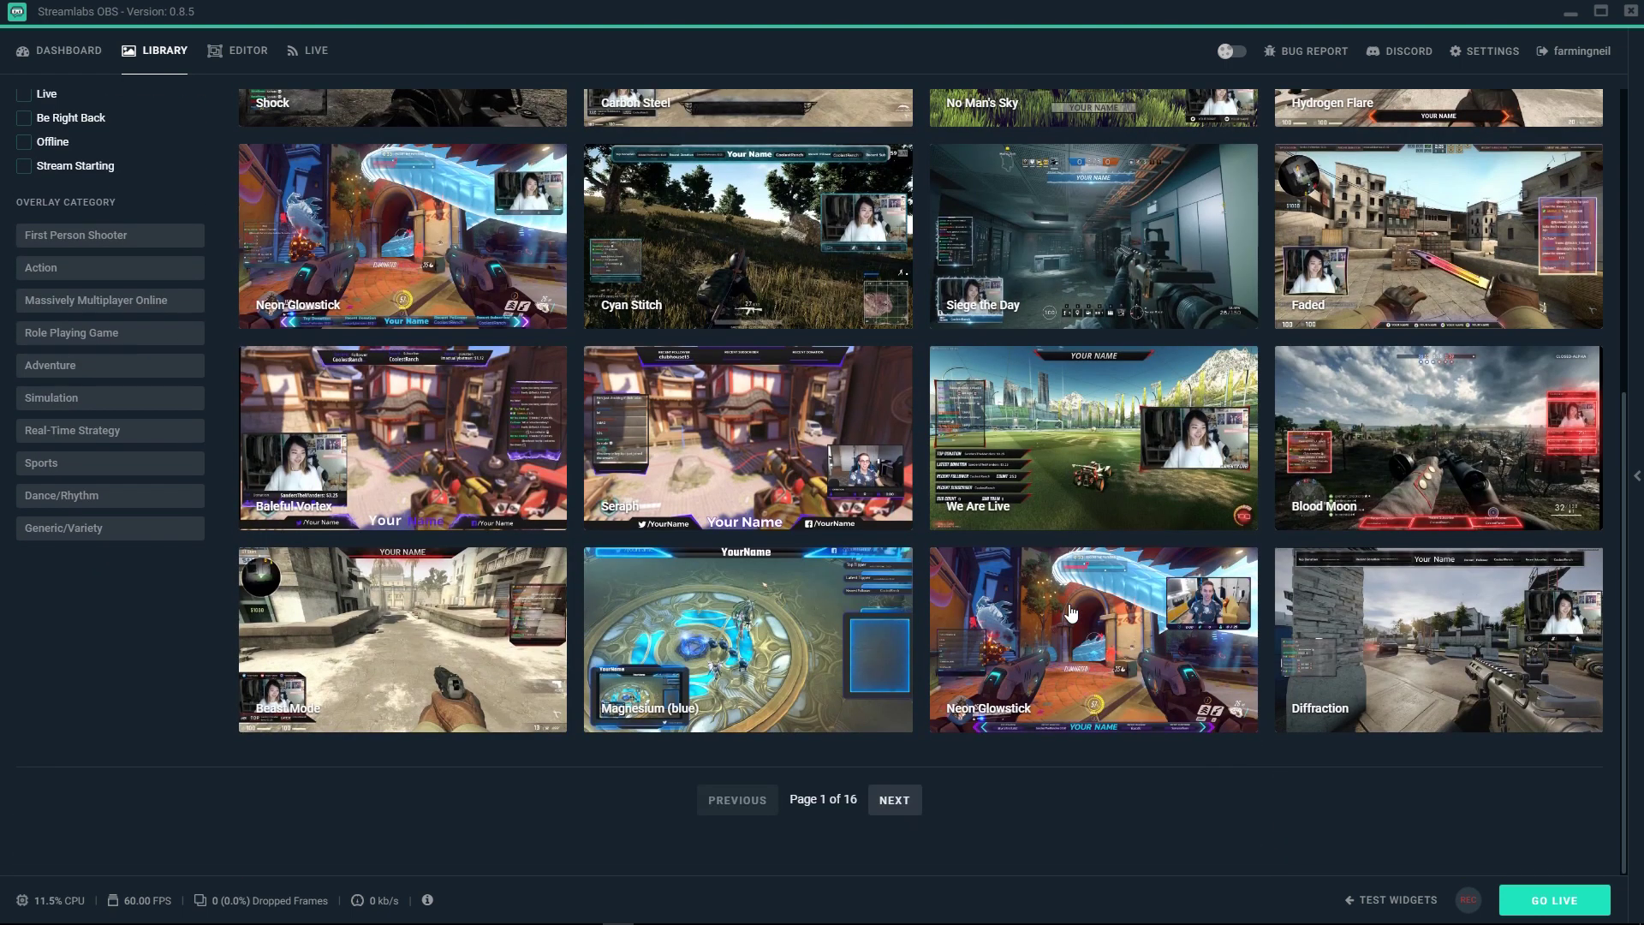
scroll(1070, 611, "up", 6)
scroll(495, 366, "down", 3)
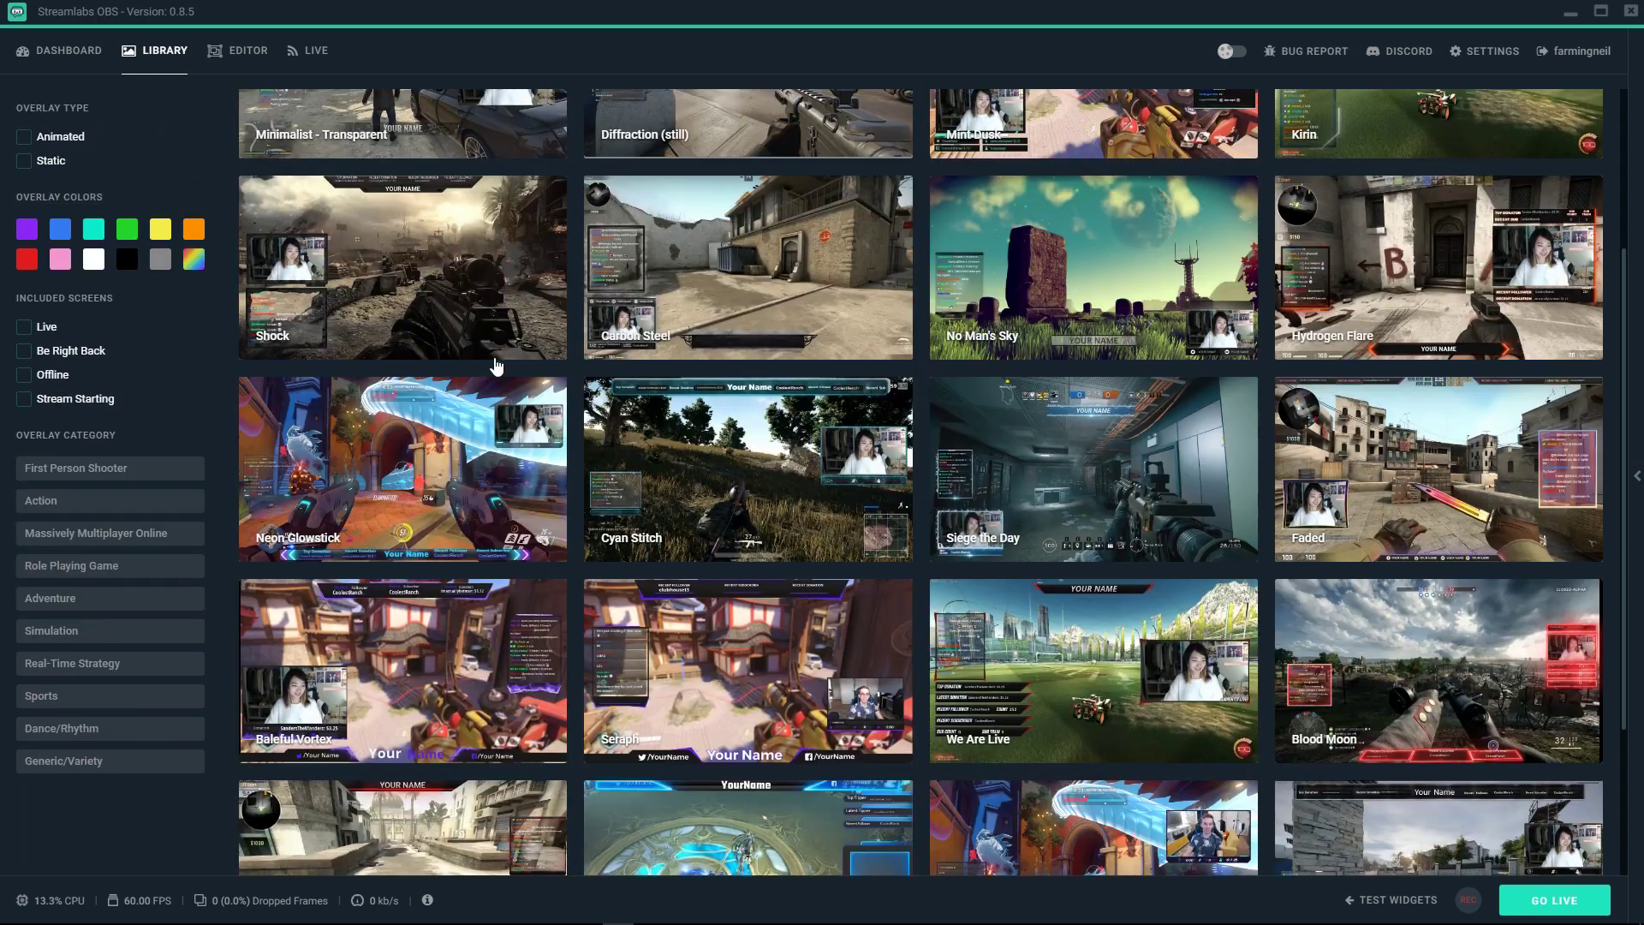
left_click(245, 53)
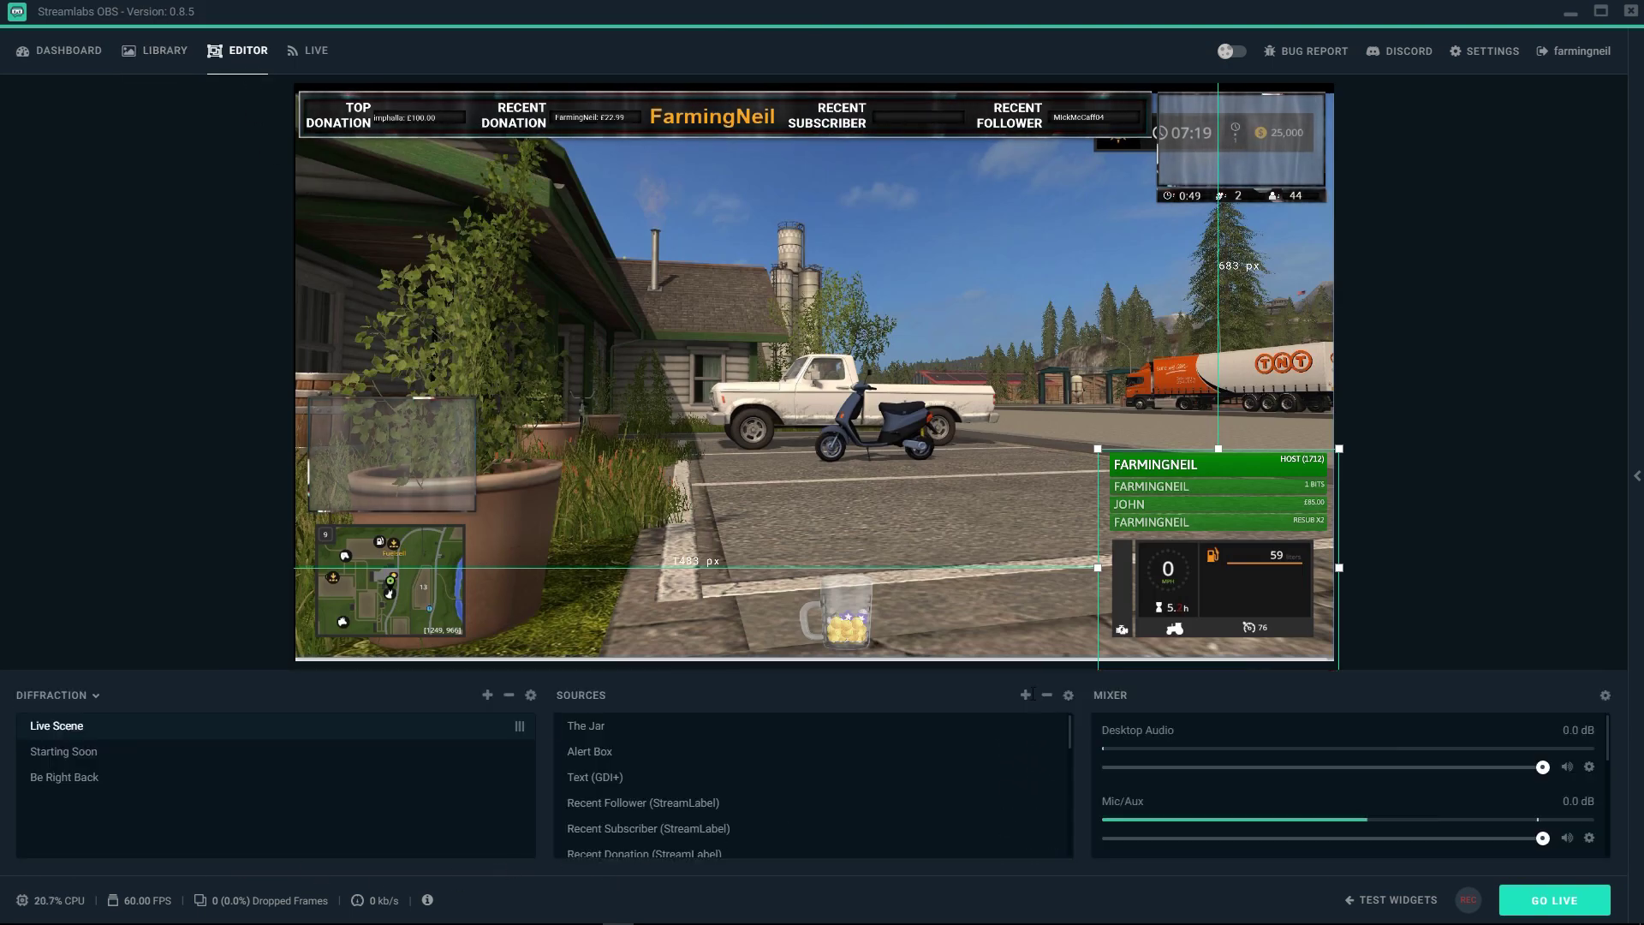
Add a Donation Ticker source with default name and properties, then move it left
left_click(1026, 696)
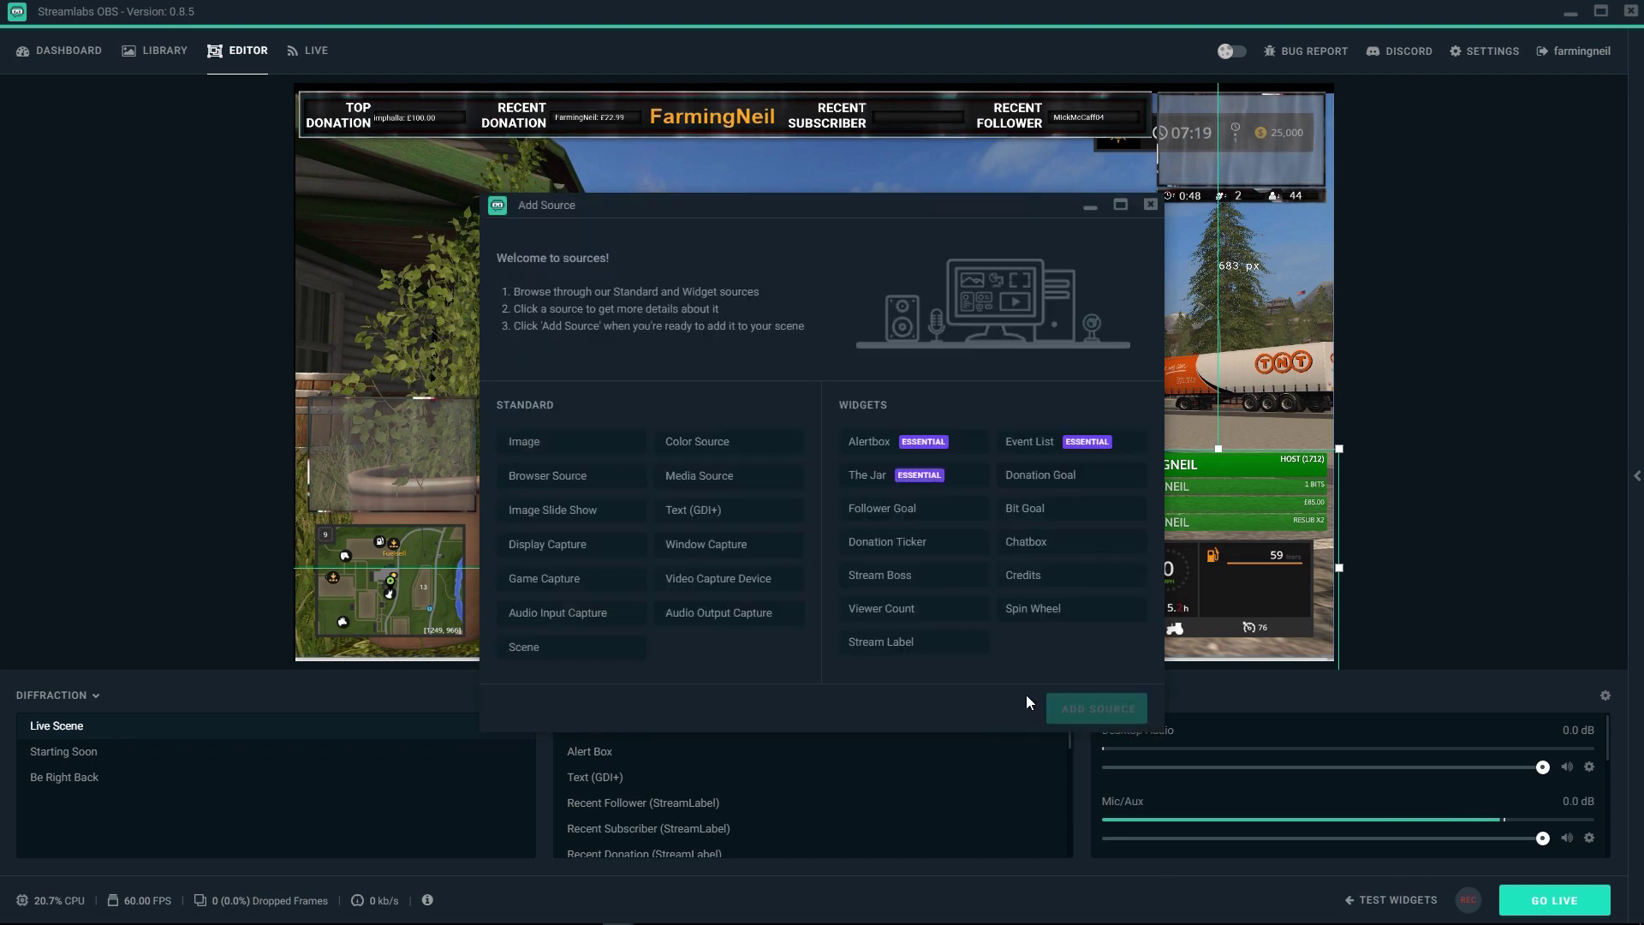
left_click(906, 548)
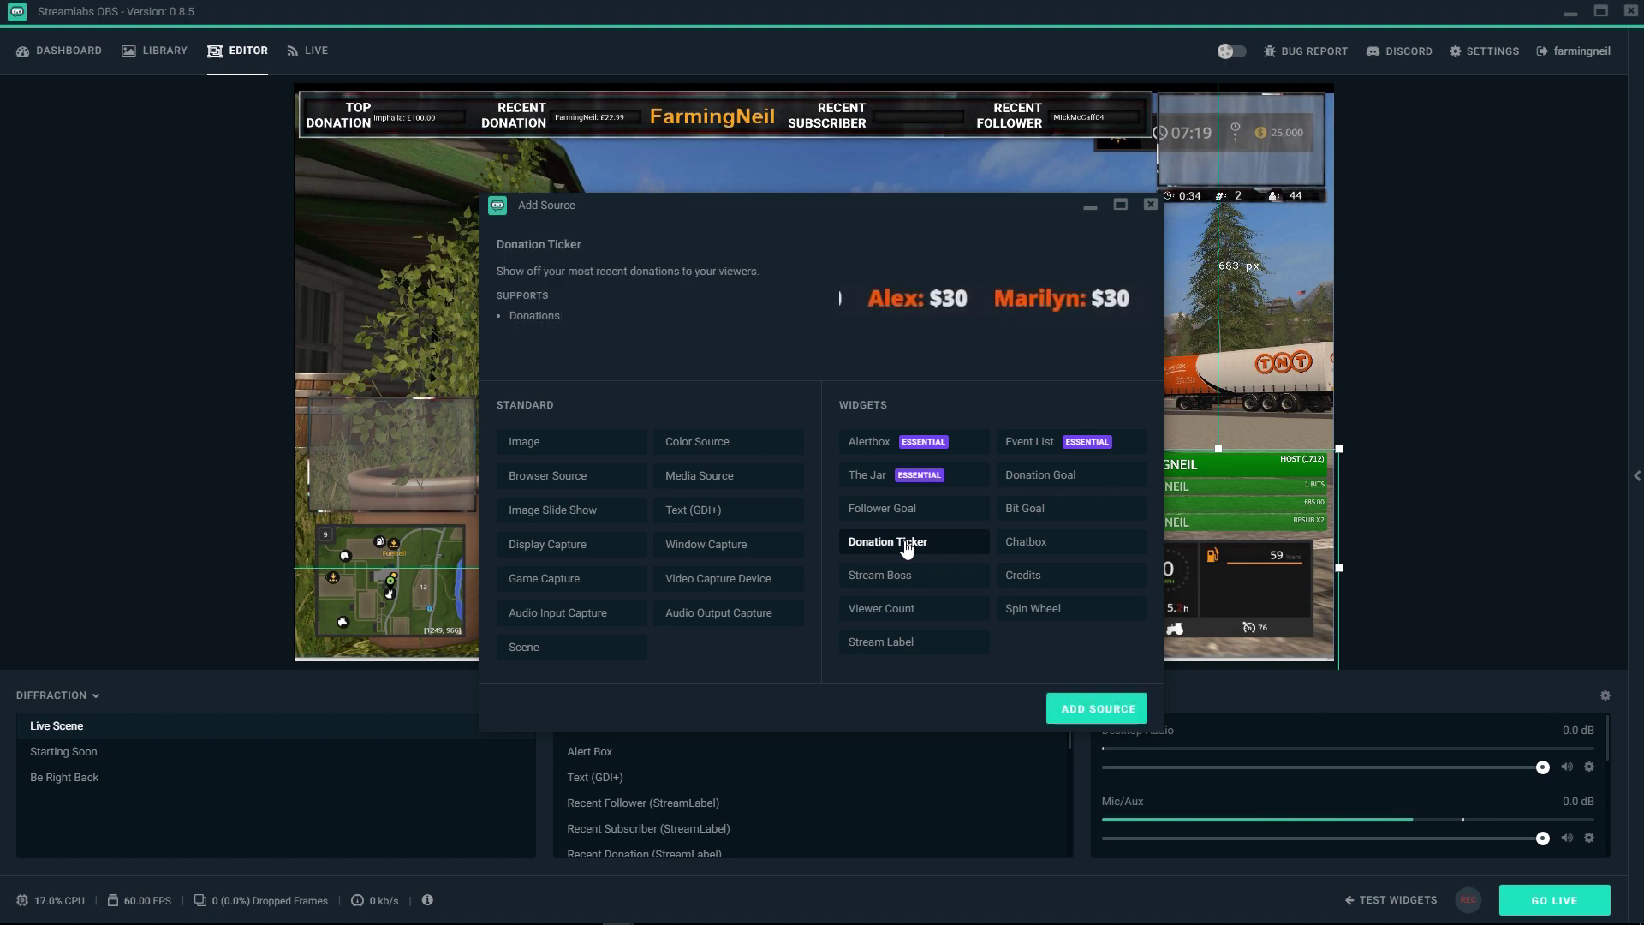
left_click(1097, 707)
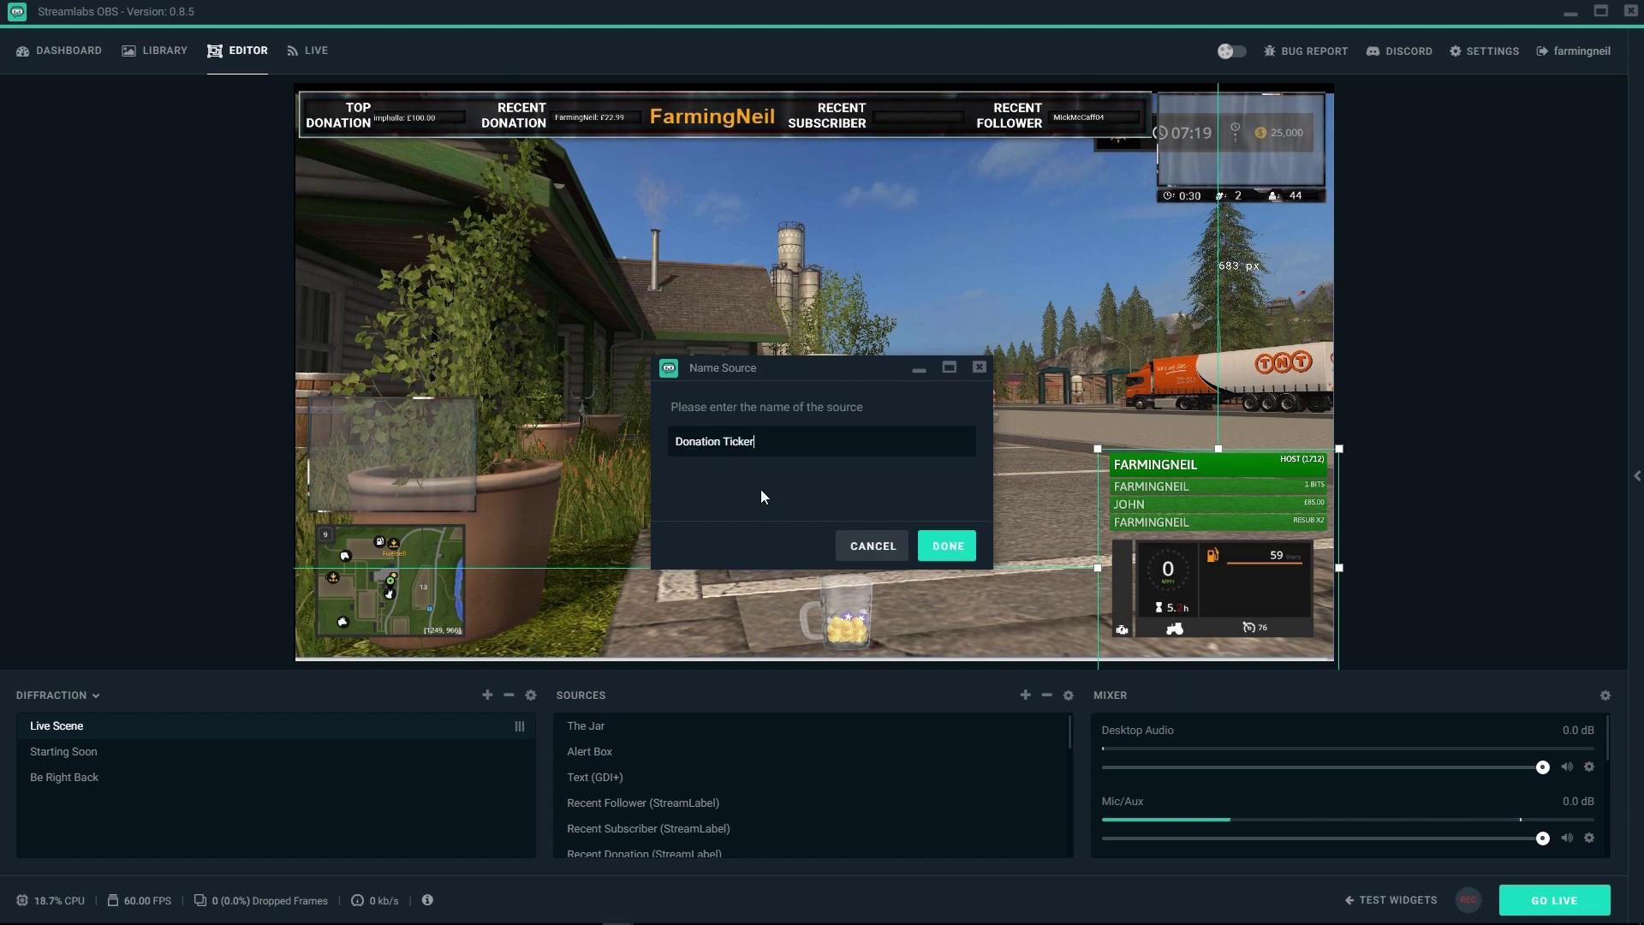
left_click(948, 545)
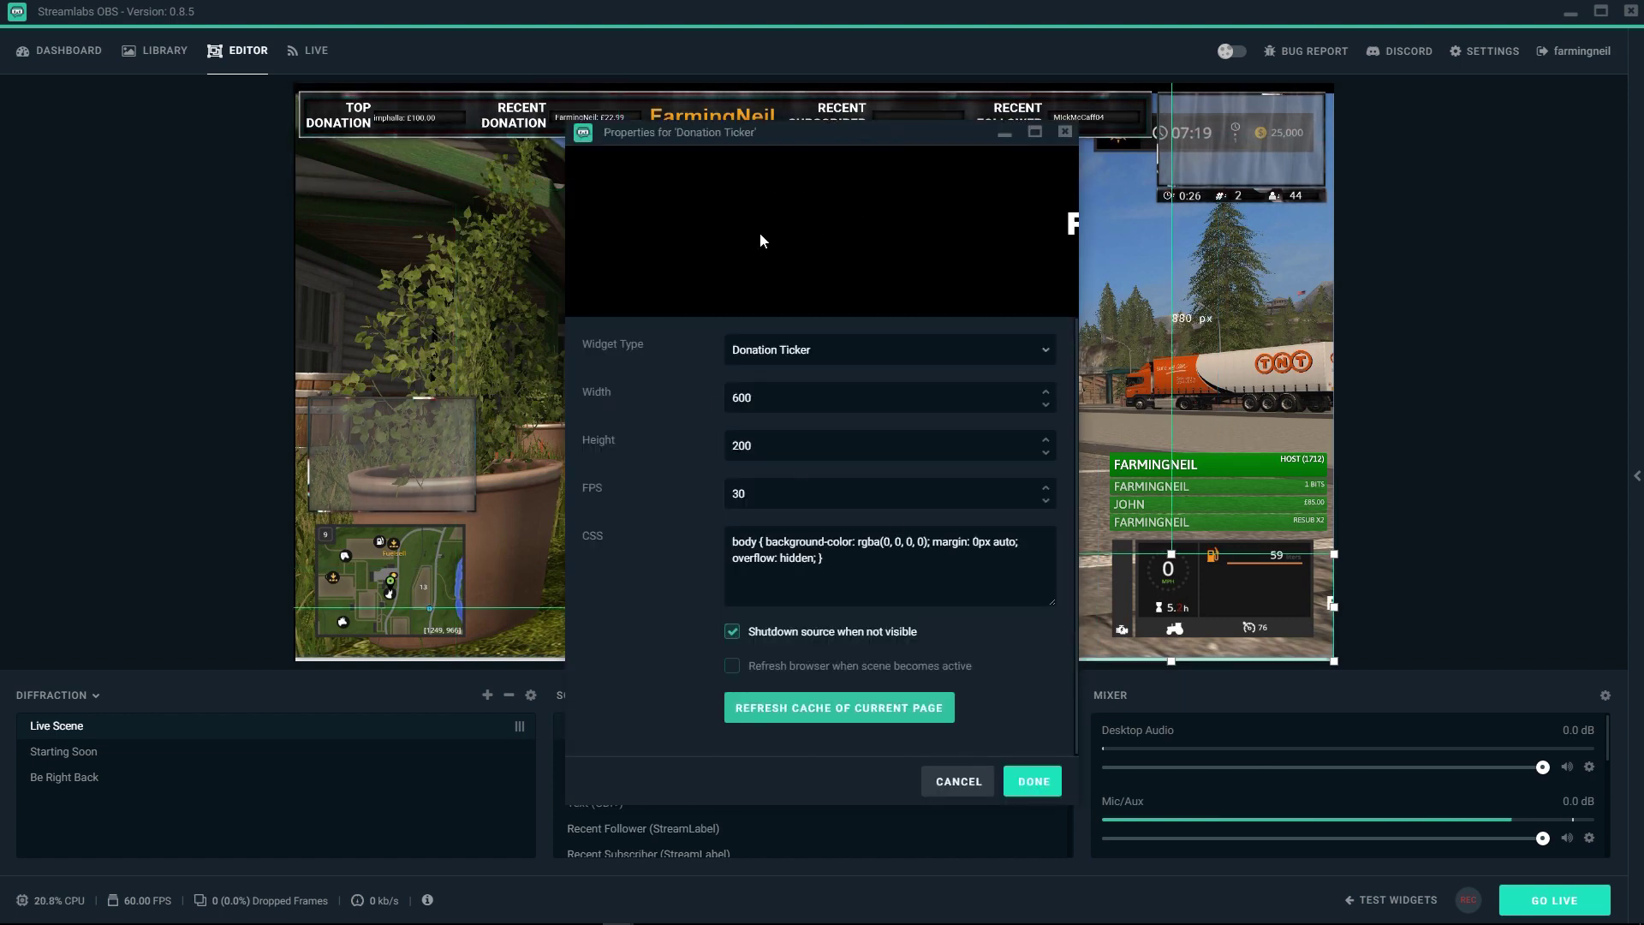
left_click(1049, 792)
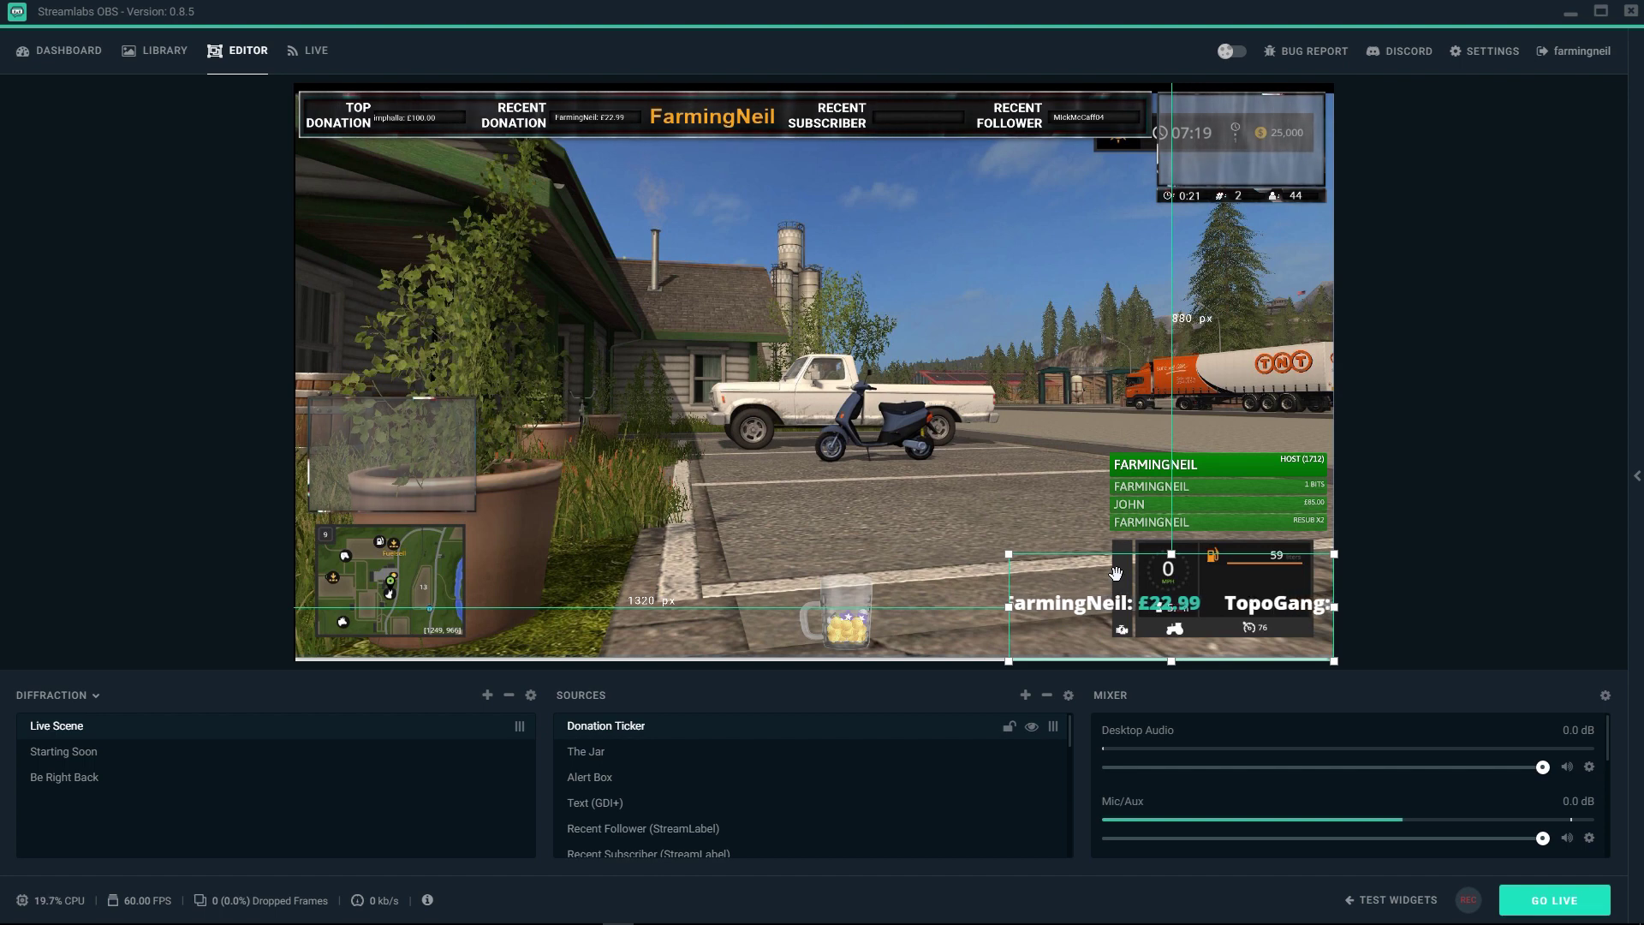
left_click_drag(1116, 573, 604, 618)
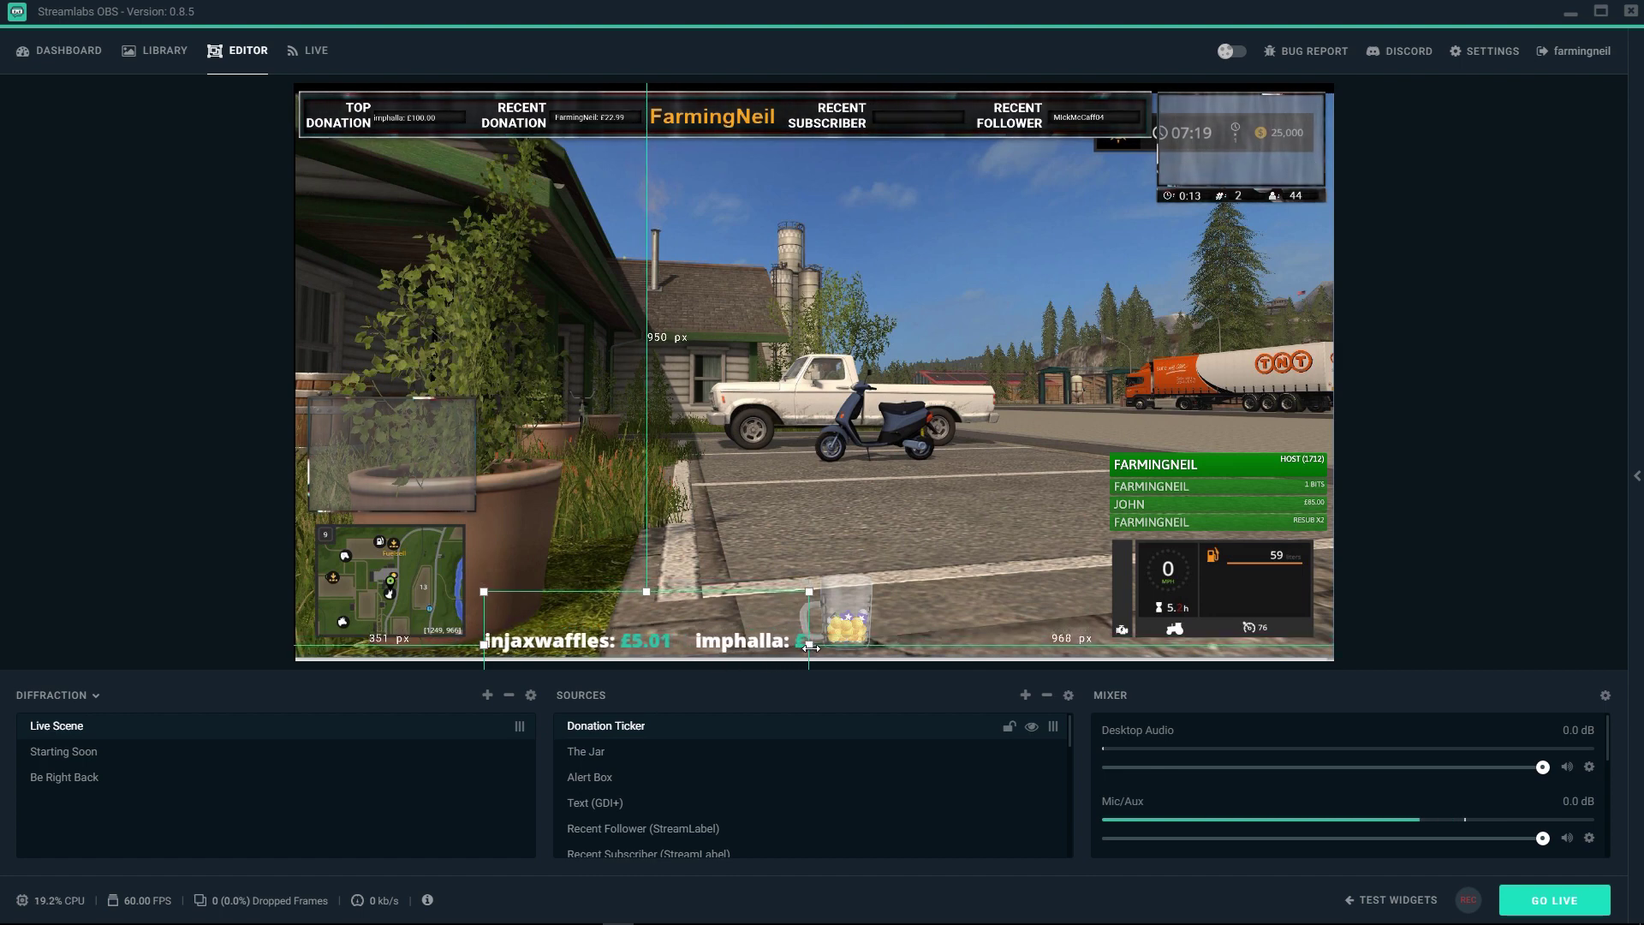
Stretch the donation ticker across the scene bottom and raise The Jar slightly up-left
left_click_drag(809, 644, 1102, 644)
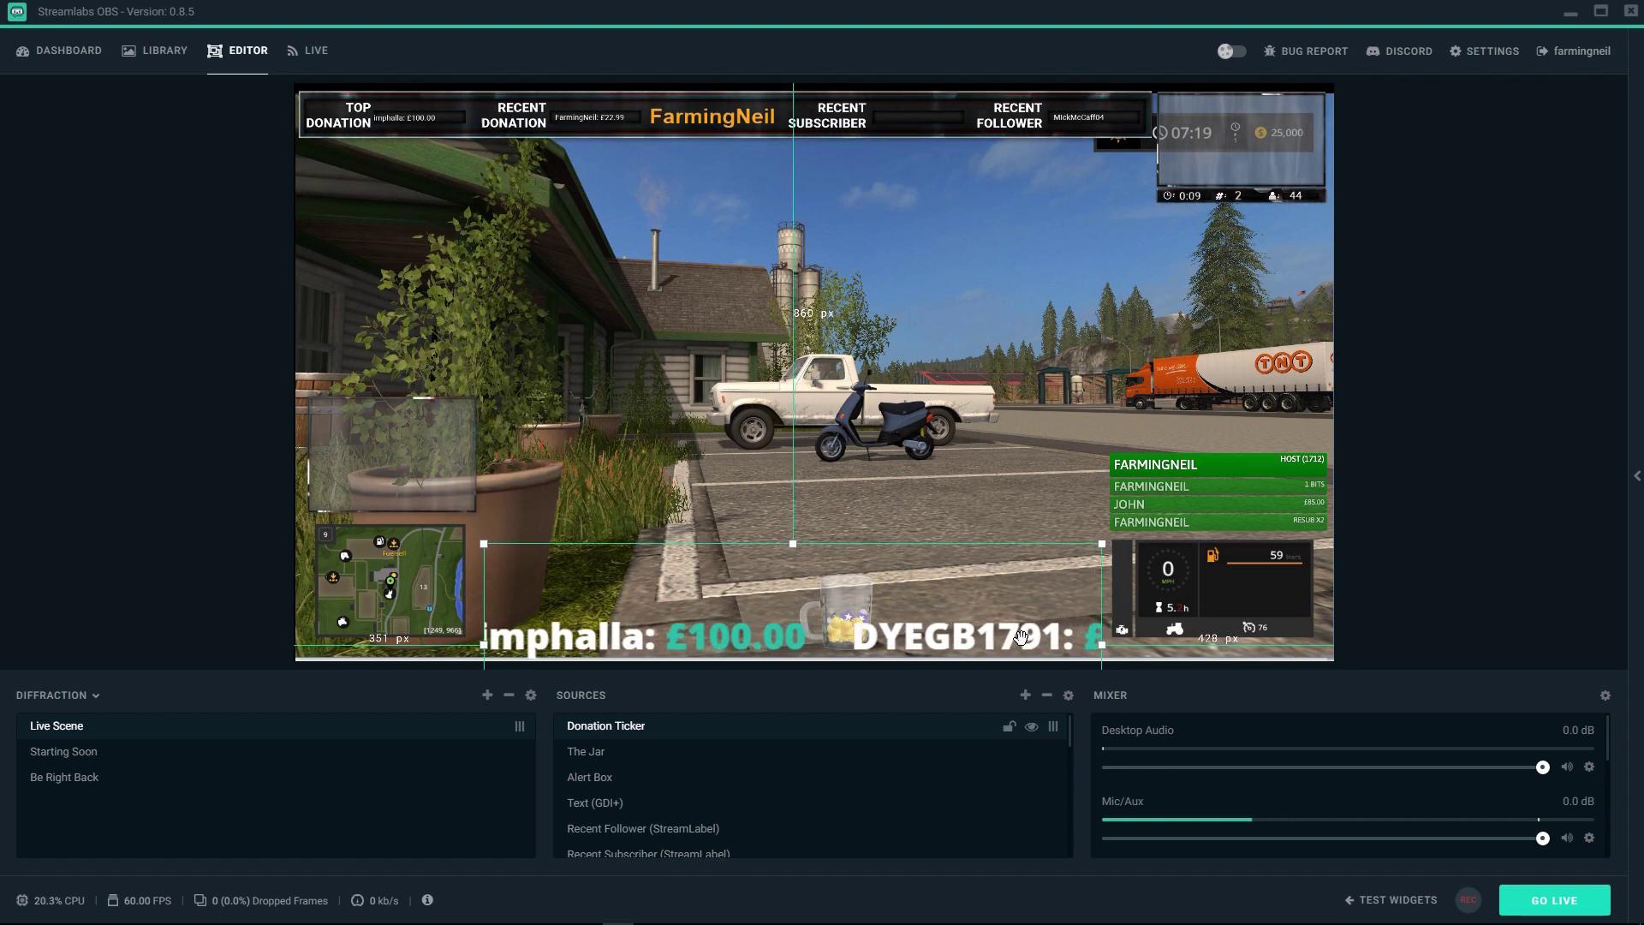
left_click(849, 524)
left_click_drag(849, 524, 827, 489)
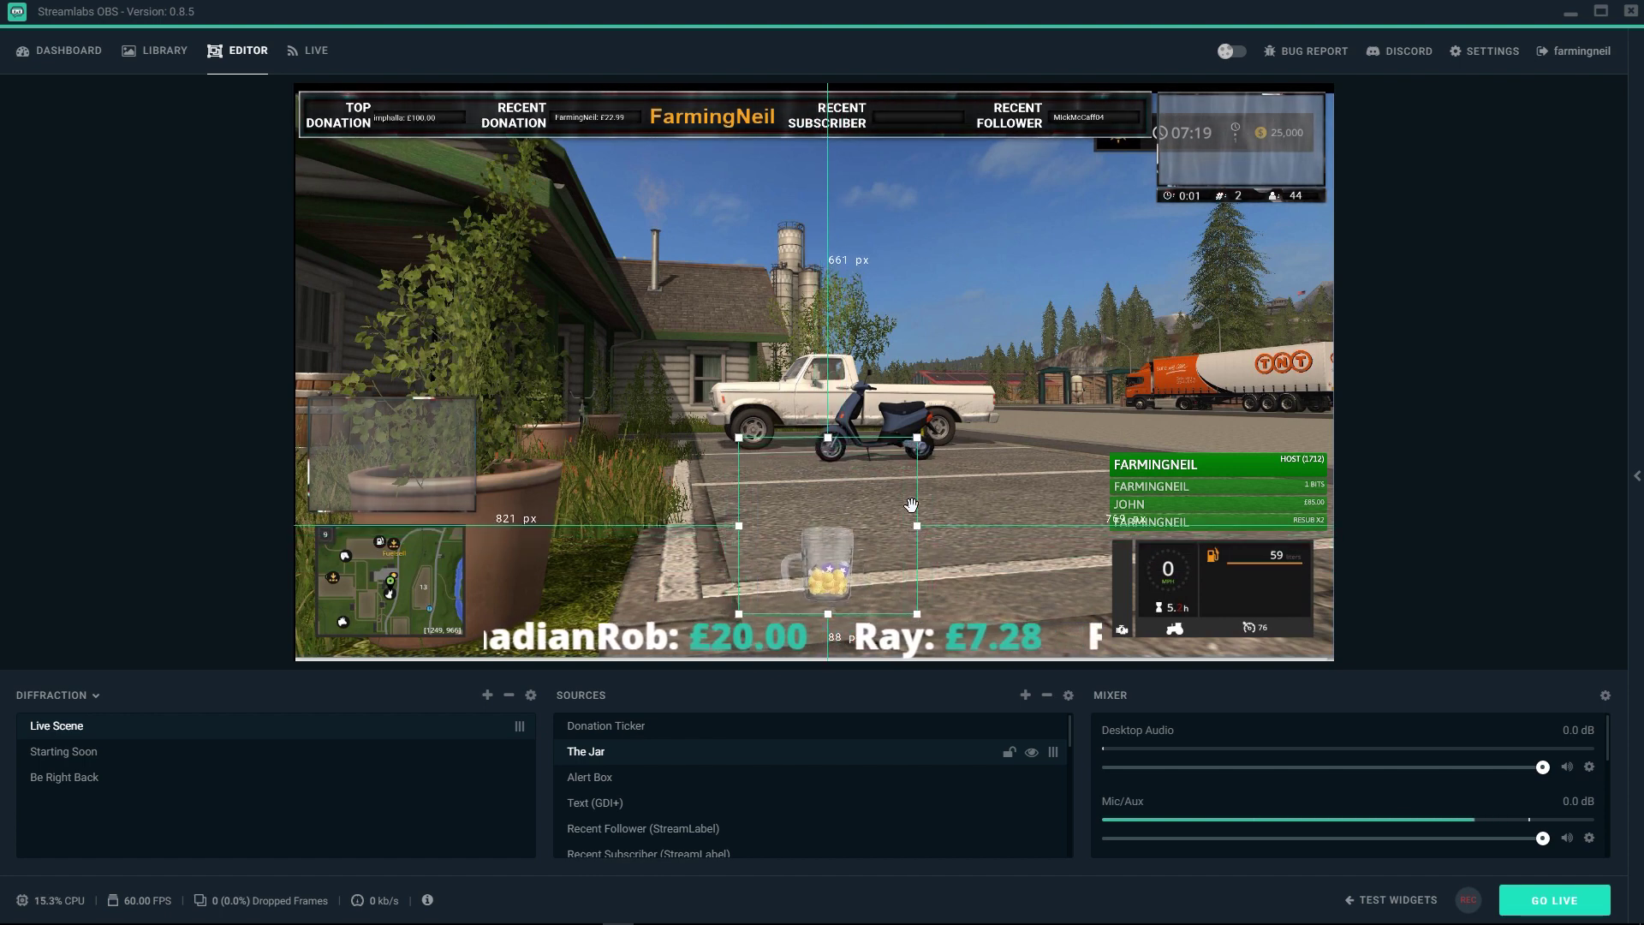
left_click(1039, 470)
mouse_move(1006, 802)
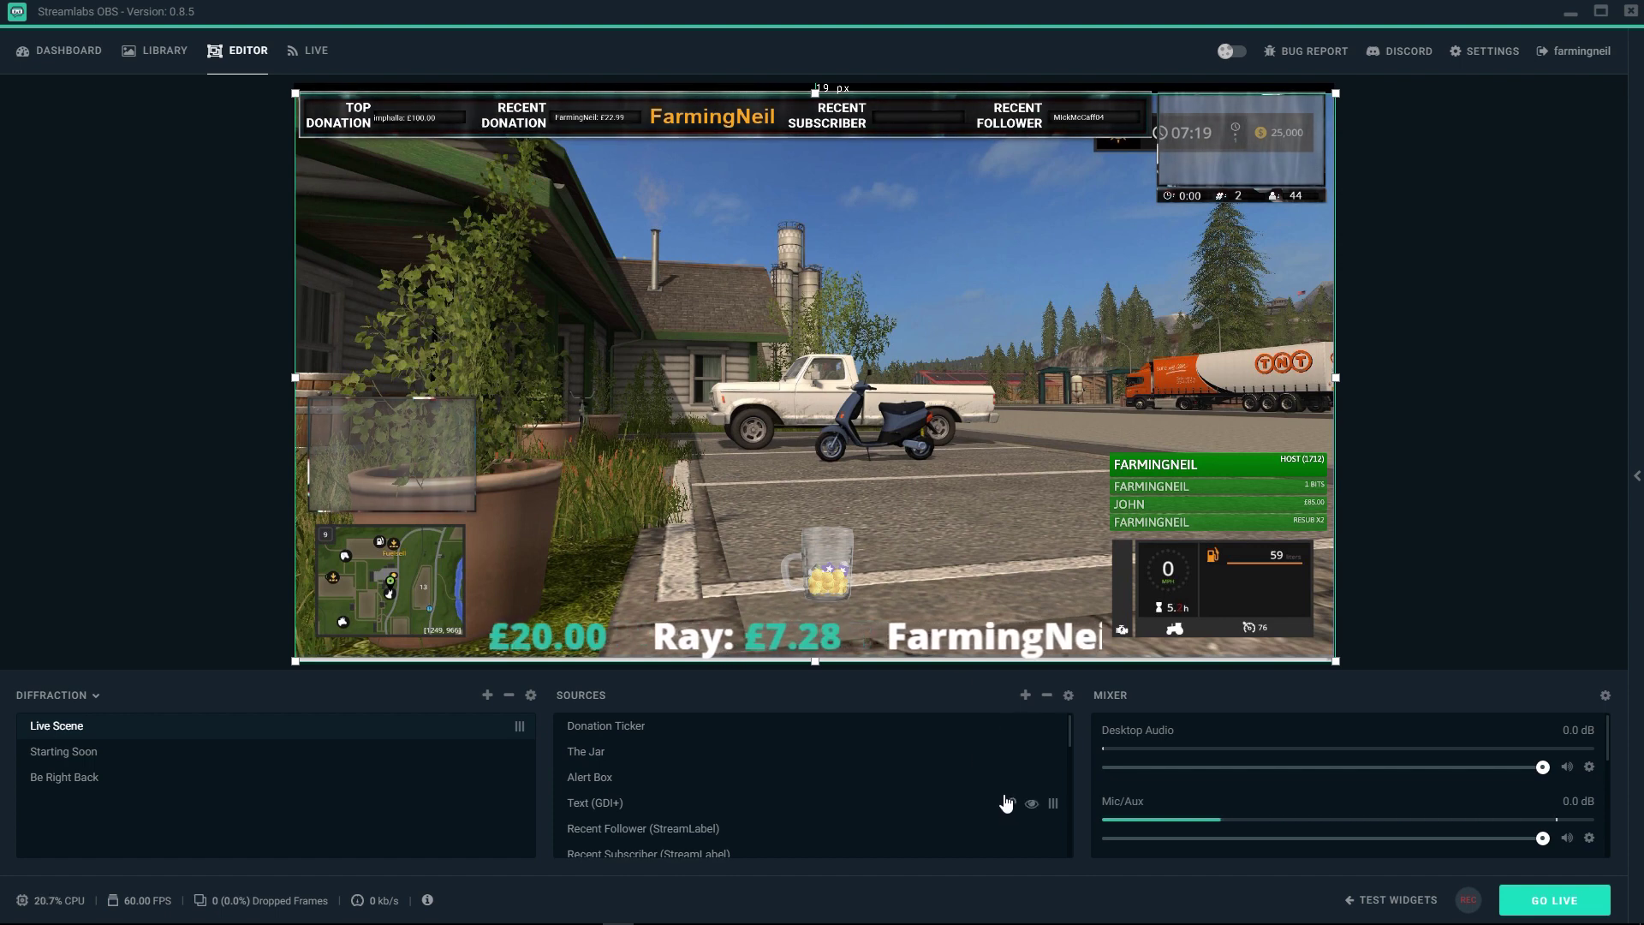